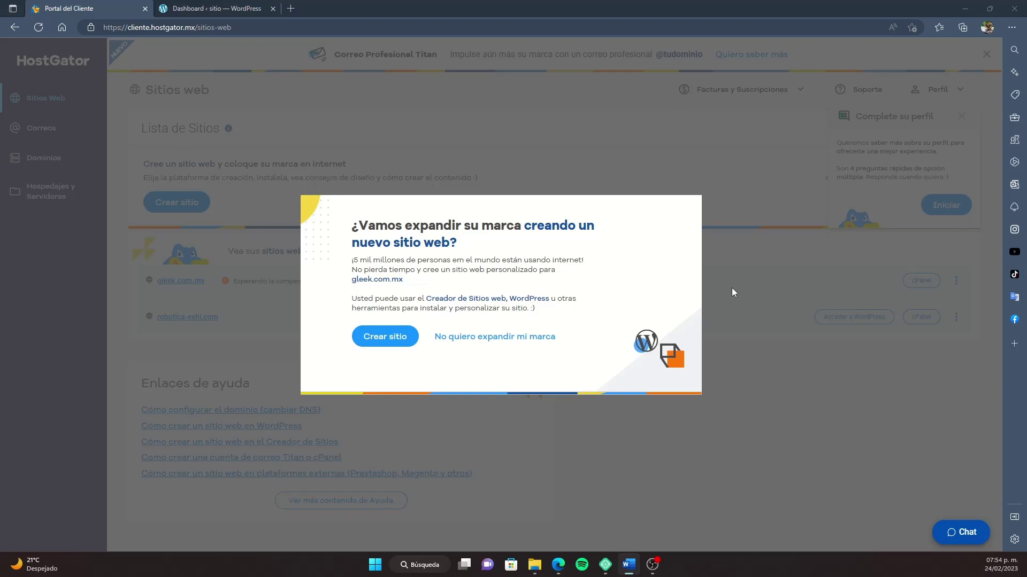
# Step: Start creating a site for gleek.com.mx on Plan Personal, accepting the loss of published content and continuing during domain propagation
pyautogui.click(384, 337)
pyautogui.click(400, 339)
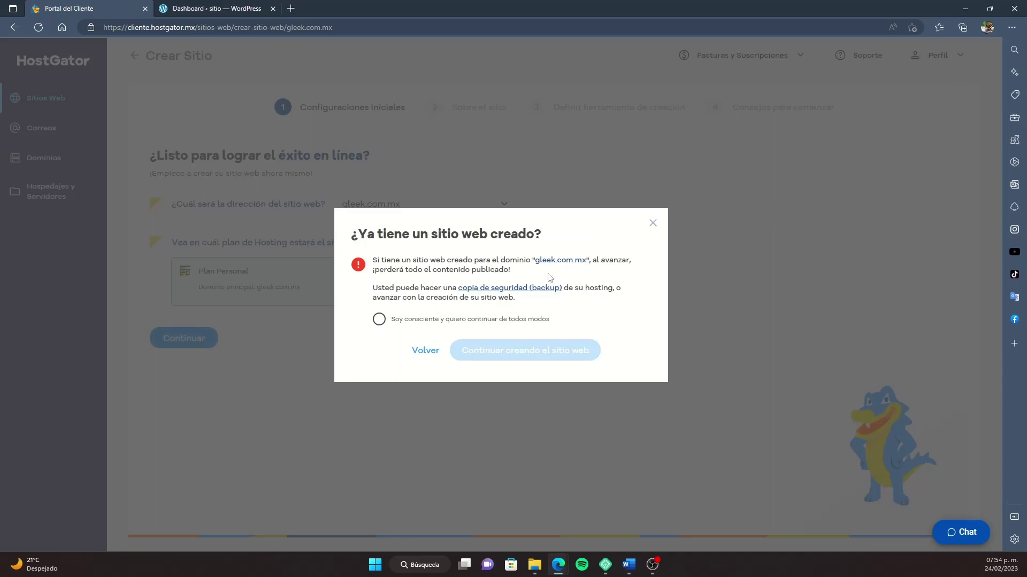
pyautogui.click(376, 323)
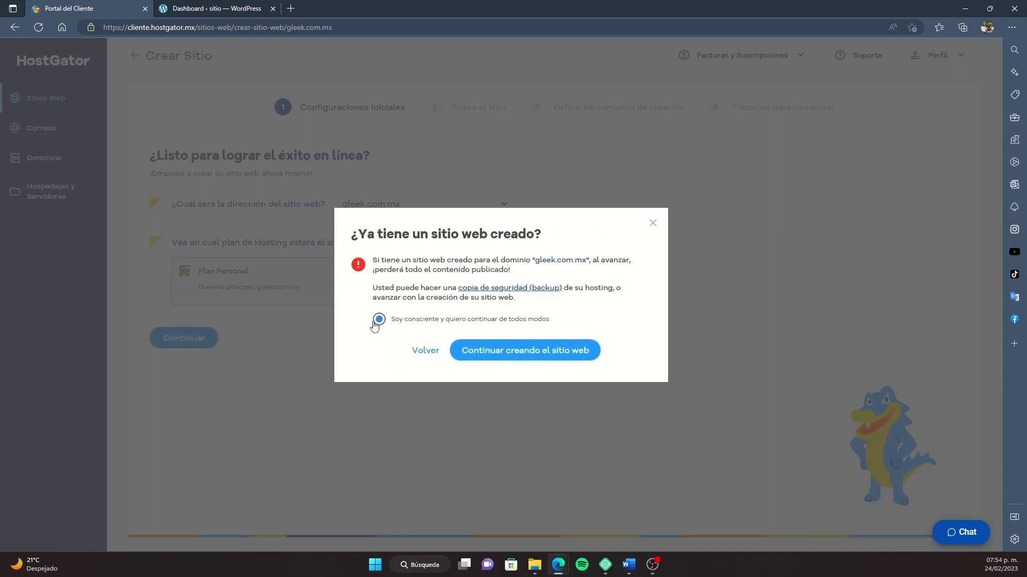
pyautogui.click(563, 360)
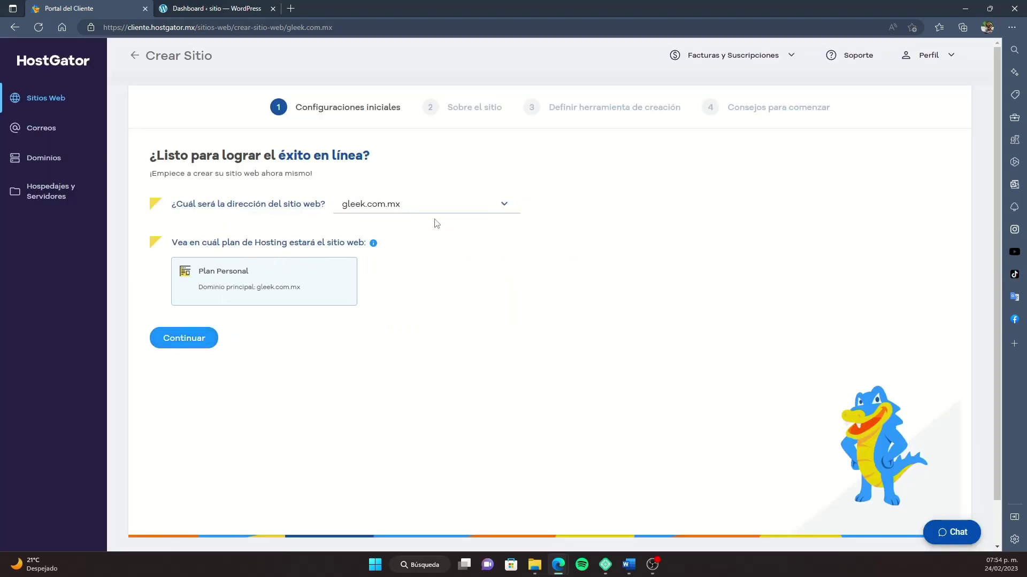
pyautogui.click(192, 345)
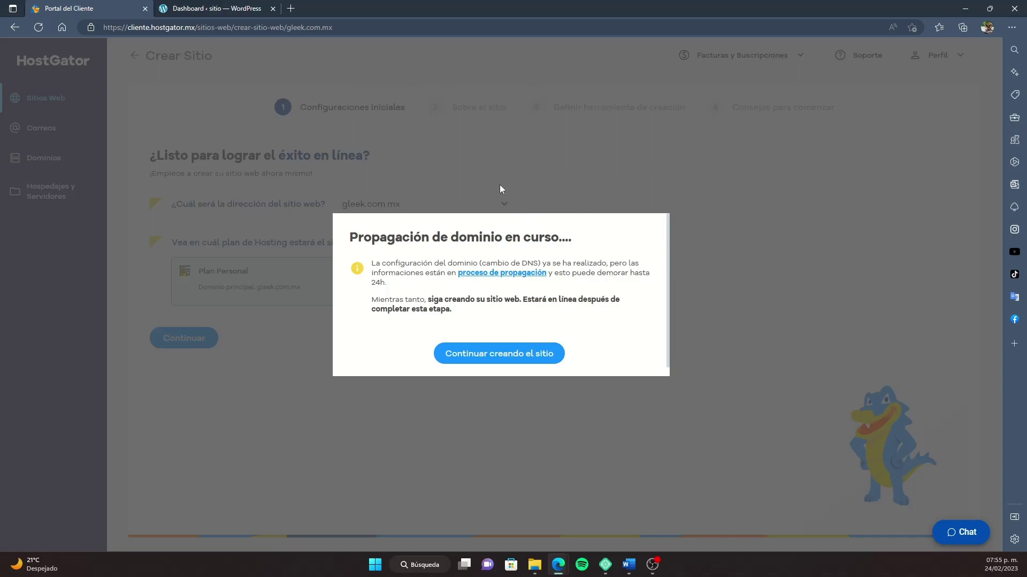
pyautogui.click(529, 357)
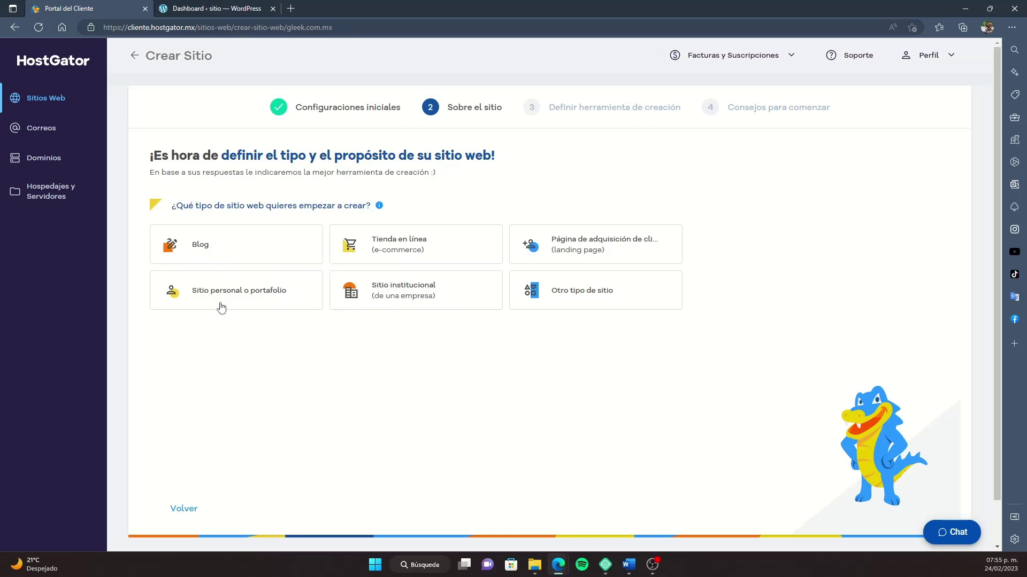
# Step: Define the site as "Sitio personal o portafolio" with the objective "Tener un buen sitio web (Bonito, rápido y seguro)" and continue
pyautogui.click(262, 301)
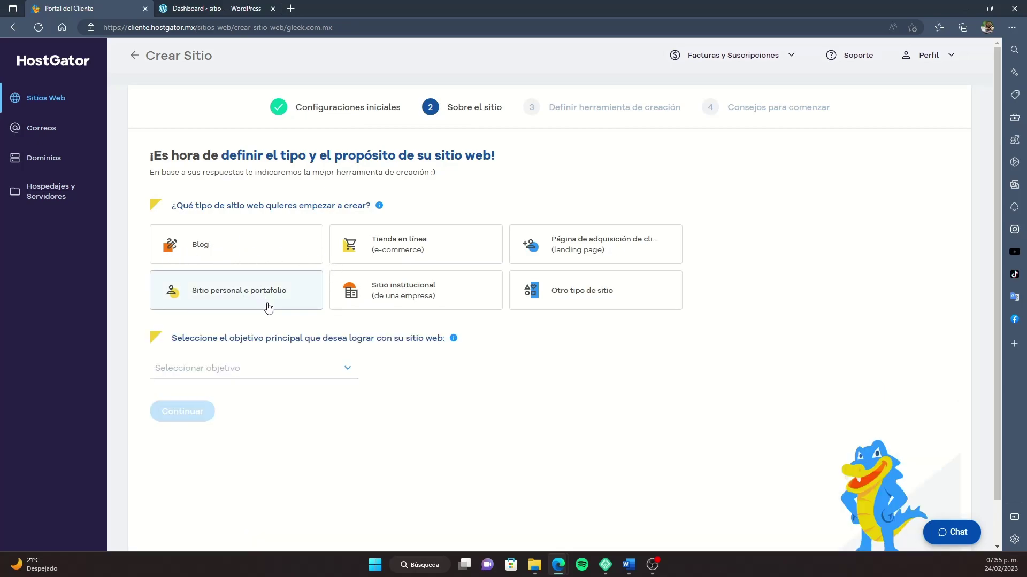
pyautogui.click(331, 374)
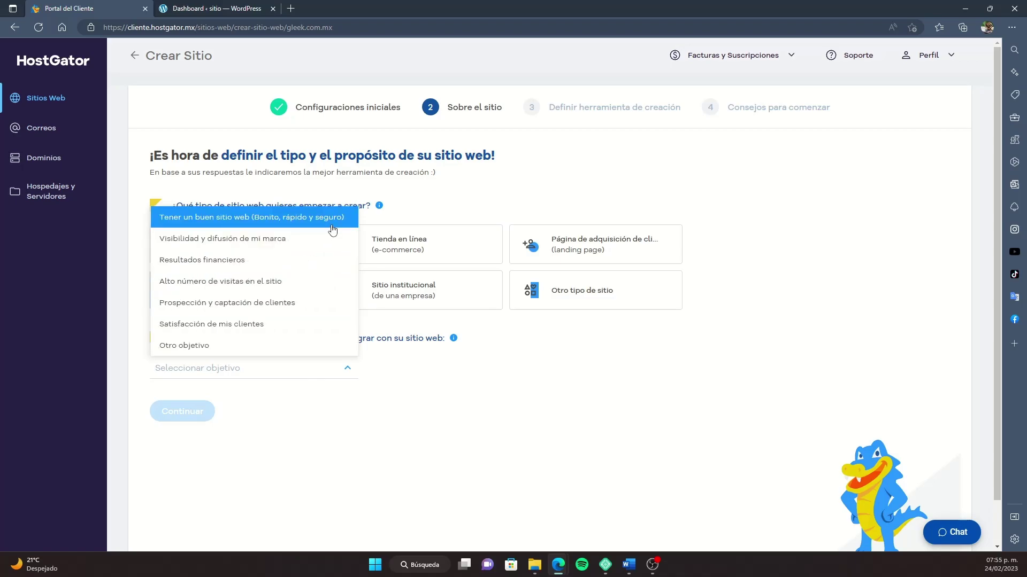
pyautogui.click(328, 224)
pyautogui.click(198, 413)
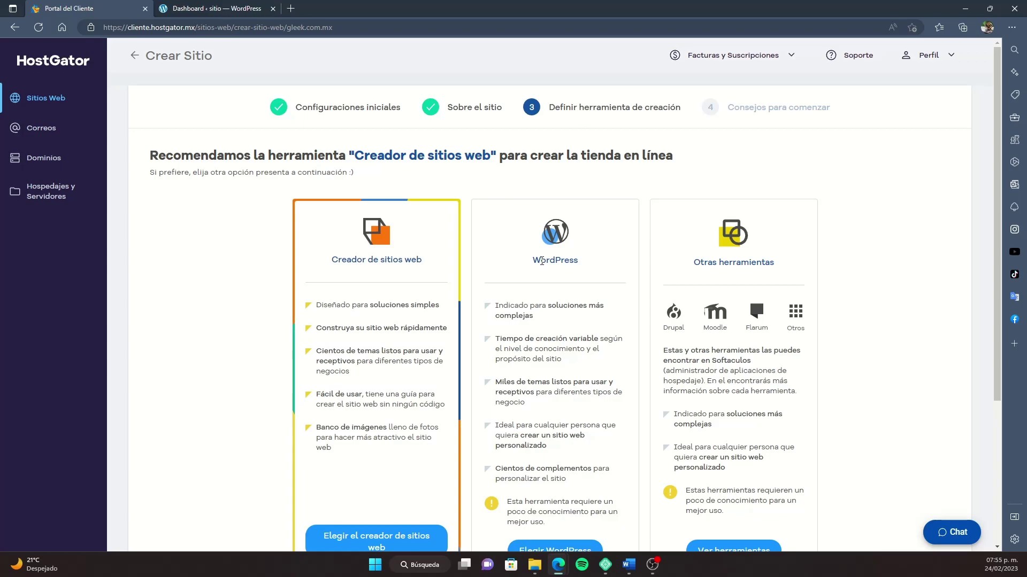
# Step: Compare the offered creation tools and choose WordPress for the site
pyautogui.scroll(-3, 541, 260)
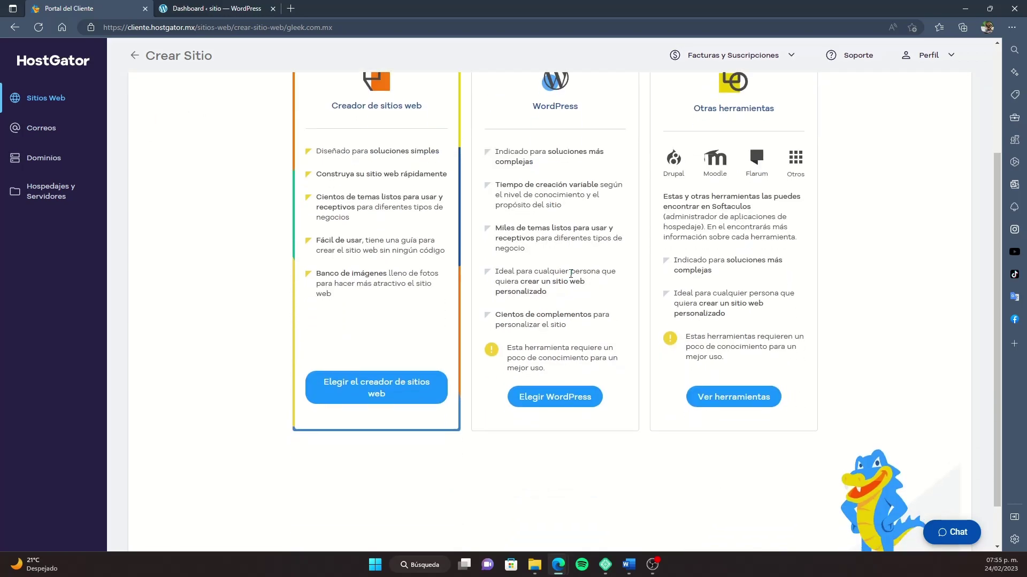
pyautogui.scroll(1, 520, 230)
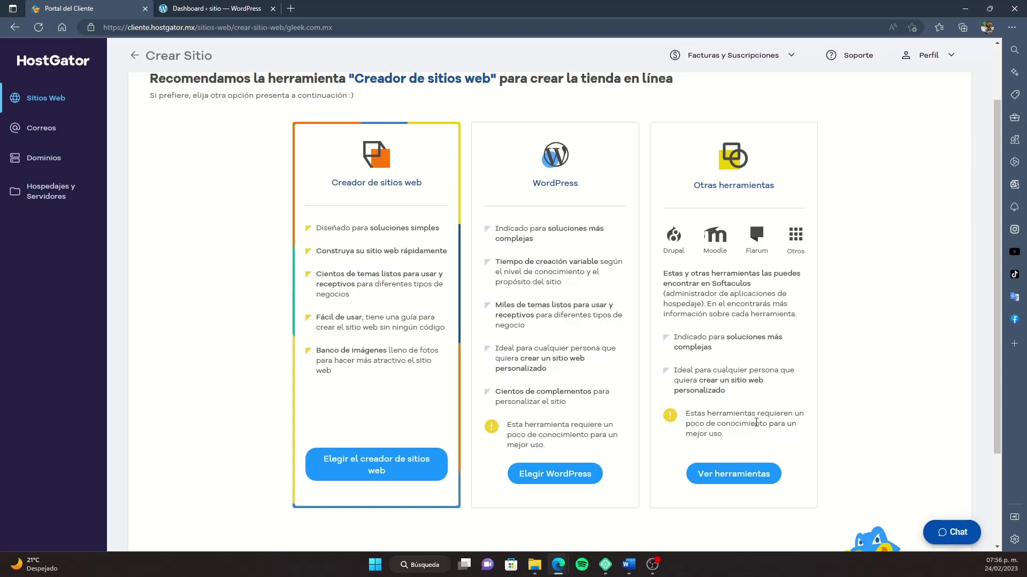
pyautogui.click(568, 476)
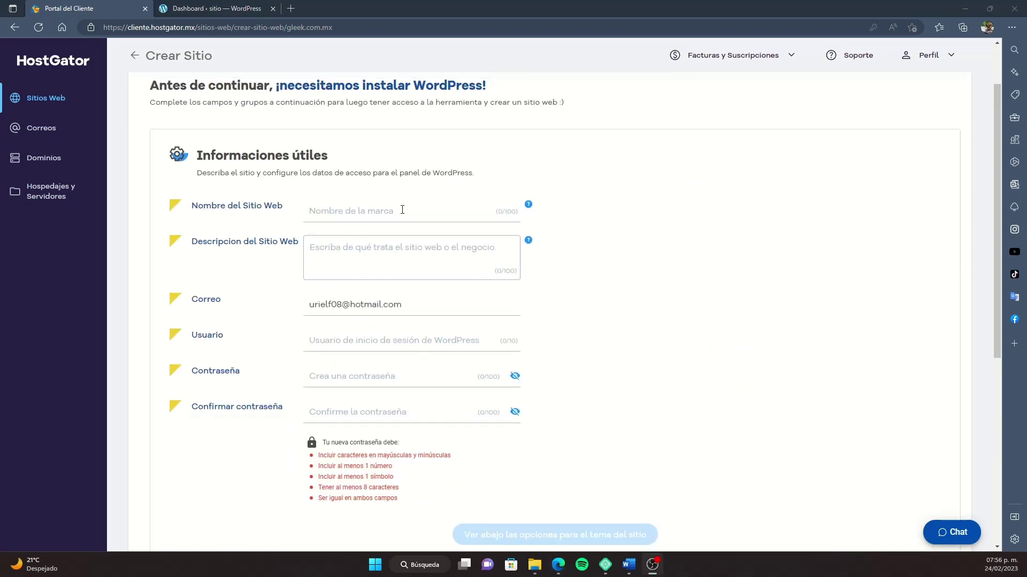
# Step: Fill in name "Gleek", description "Creación de páginas web al alcance de todos", user "GleekAdmin" and the confirmed password, and proceed to the themes
pyautogui.click(375, 247)
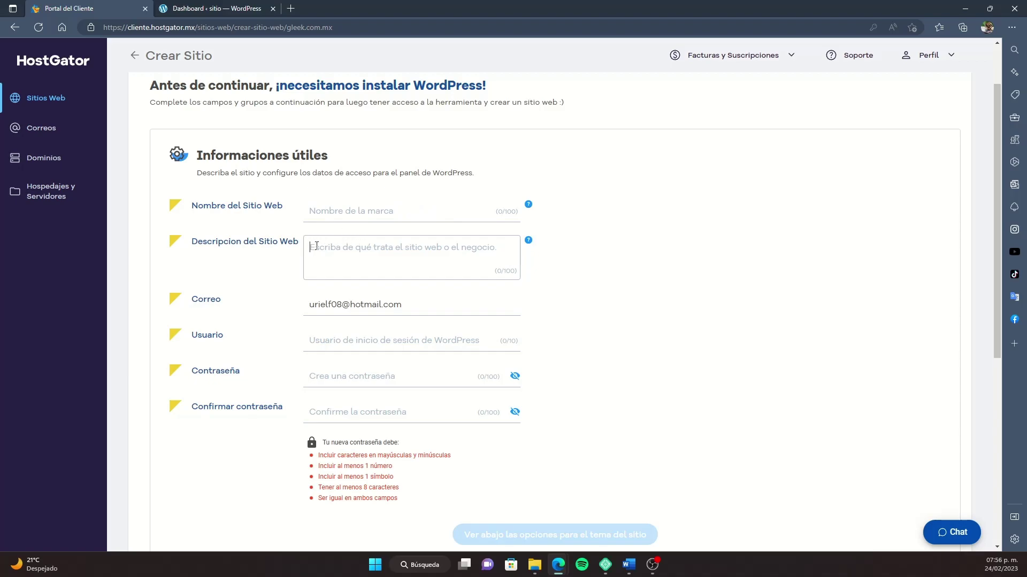
pyautogui.click(358, 246)
pyautogui.scroll(-1, 580, 433)
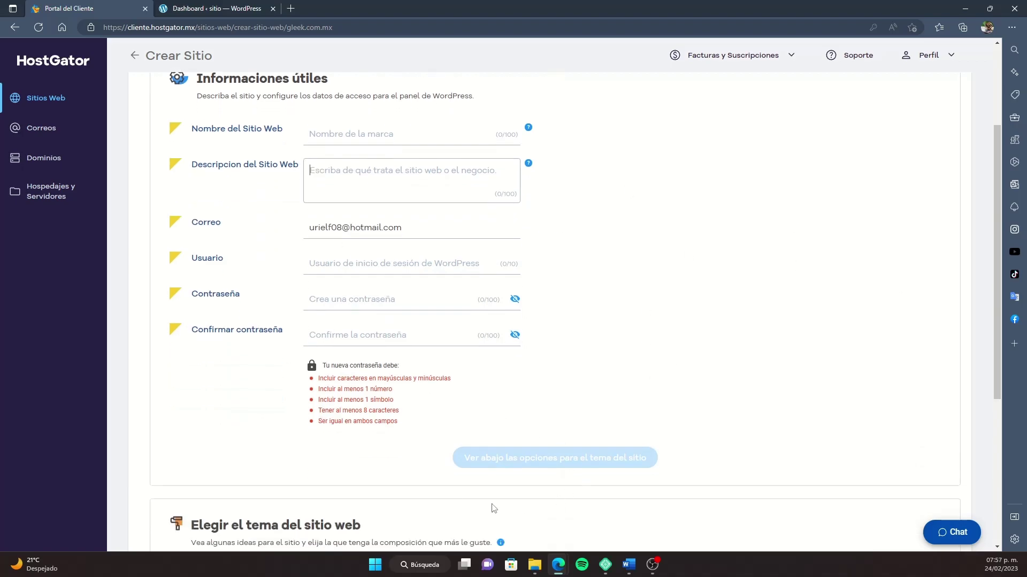
pyautogui.scroll(-2, 535, 393)
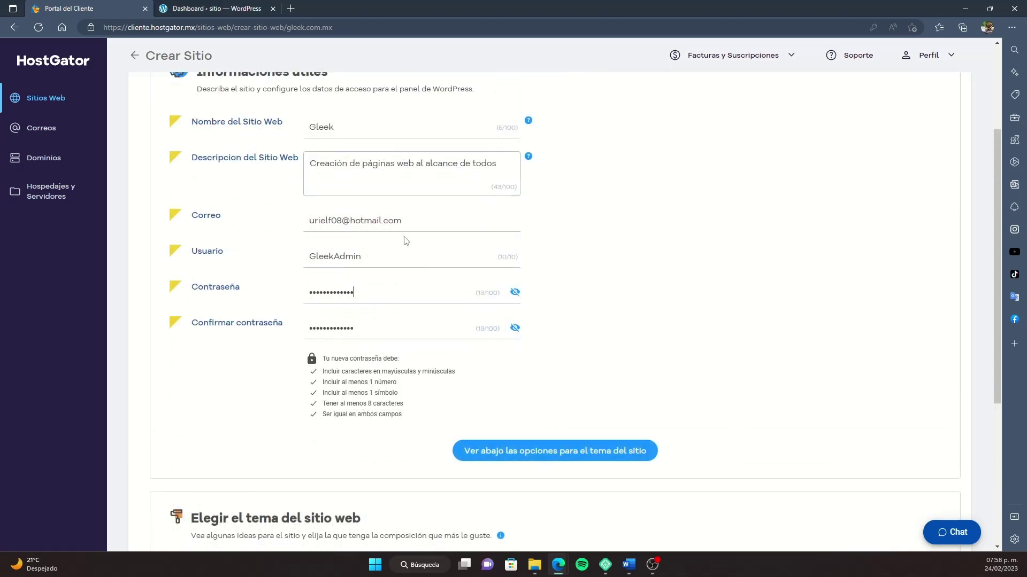
pyautogui.scroll(3, 405, 238)
pyautogui.scroll(-3, 300, 223)
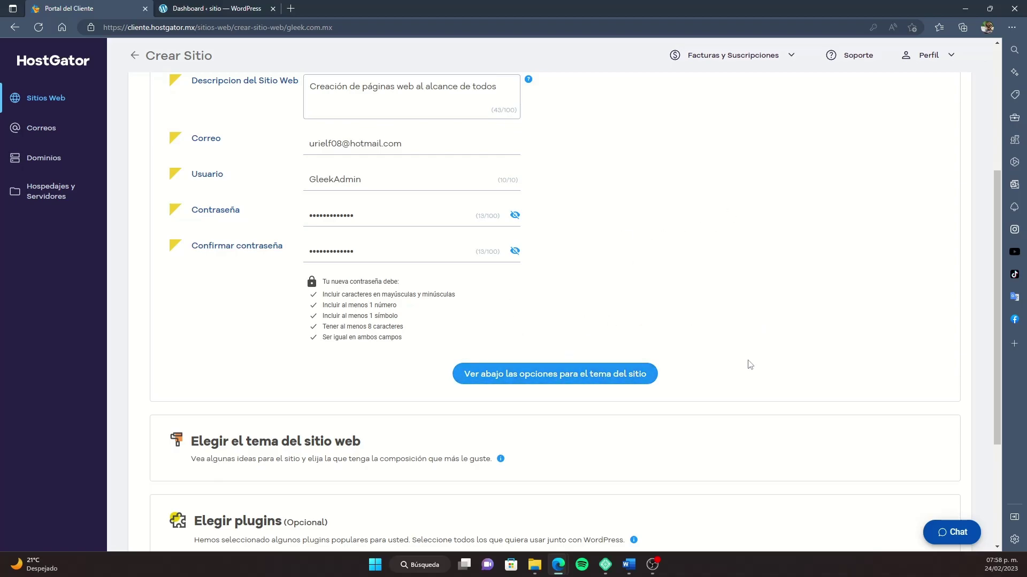
pyautogui.click(544, 377)
# Step: Select the Hello theme for the site and proceed to the plugin options
pyautogui.scroll(-3, 709, 341)
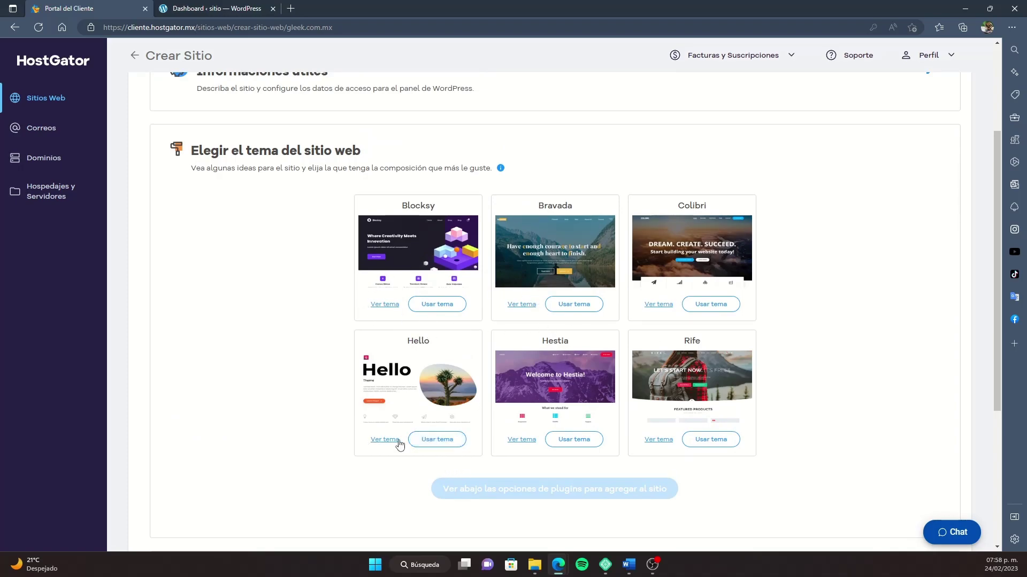
pyautogui.click(440, 443)
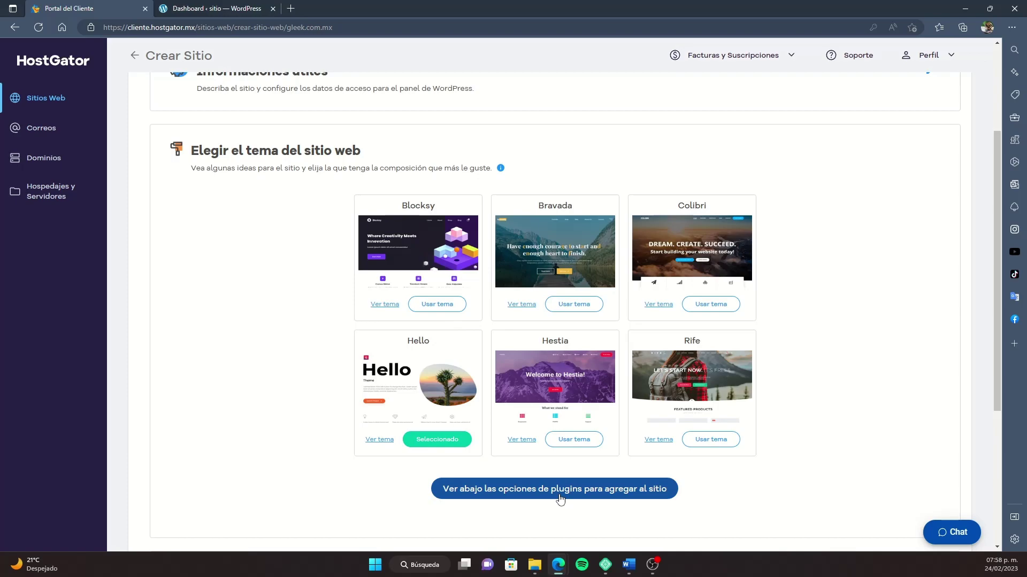
pyautogui.click(540, 491)
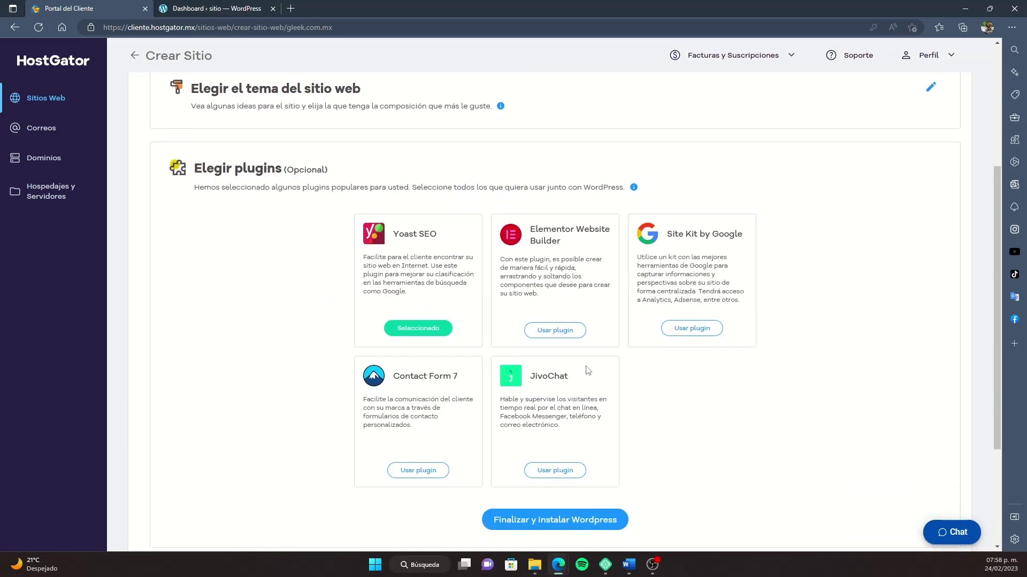
# Step: Add the Elementor Website Builder and Site Kit by Google plugins and launch the WordPress installation
pyautogui.click(568, 336)
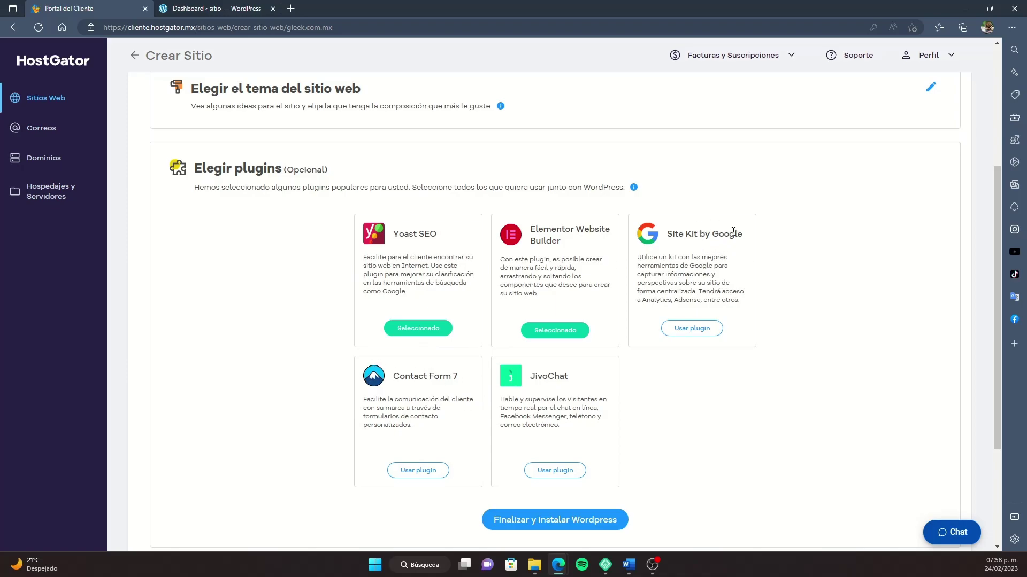
pyautogui.scroll(-1, 476, 255)
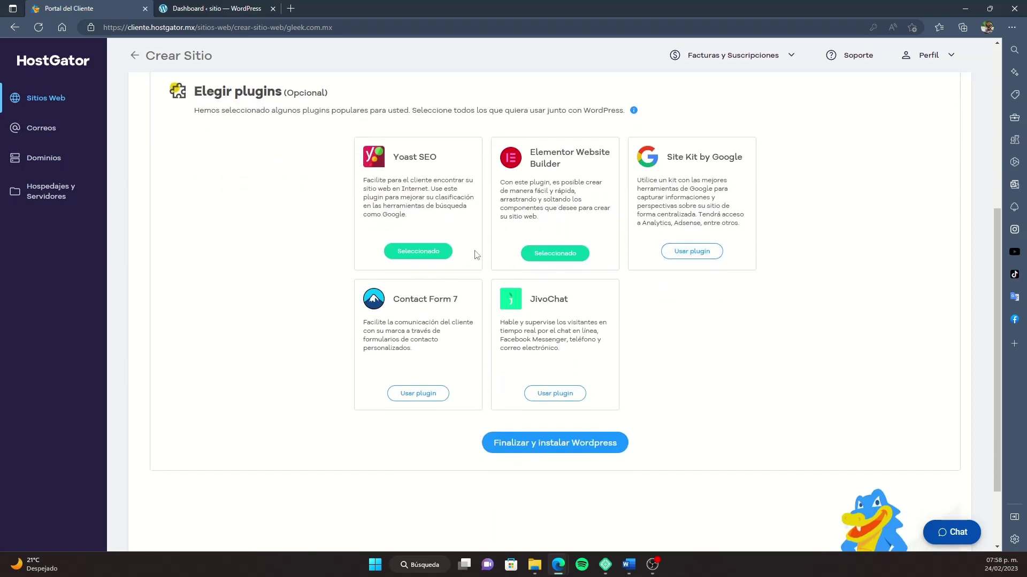
pyautogui.click(695, 255)
pyautogui.click(578, 446)
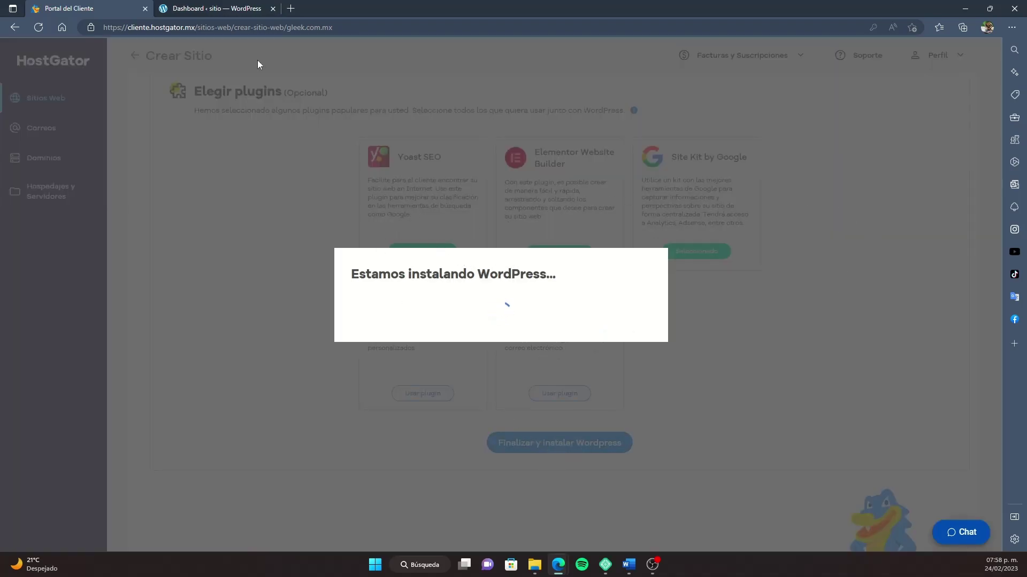
# Step: Switch to the local WordPress dashboard and open the site's general settings
pyautogui.click(214, 8)
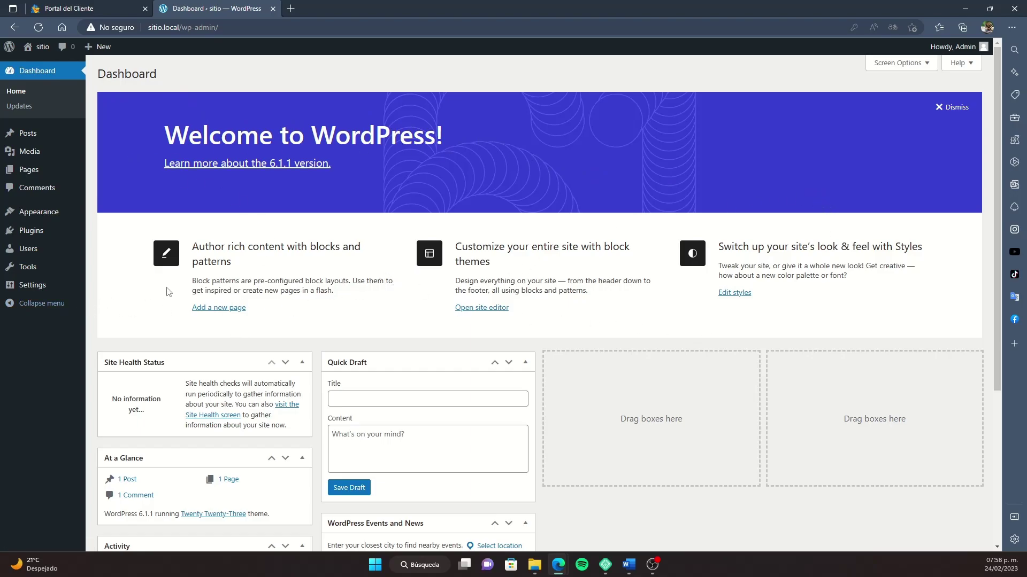
pyautogui.click(51, 285)
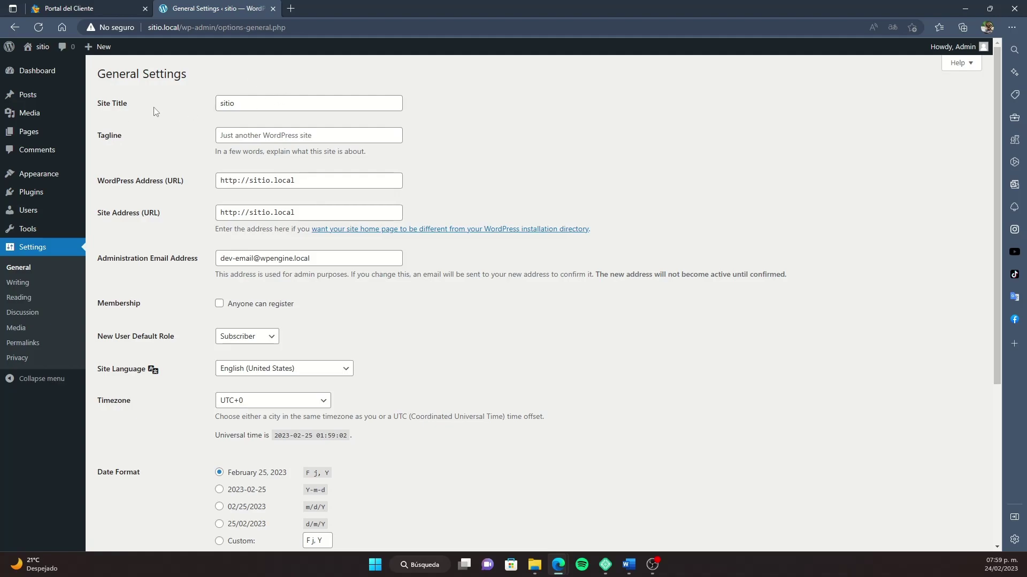
pyautogui.click(246, 133)
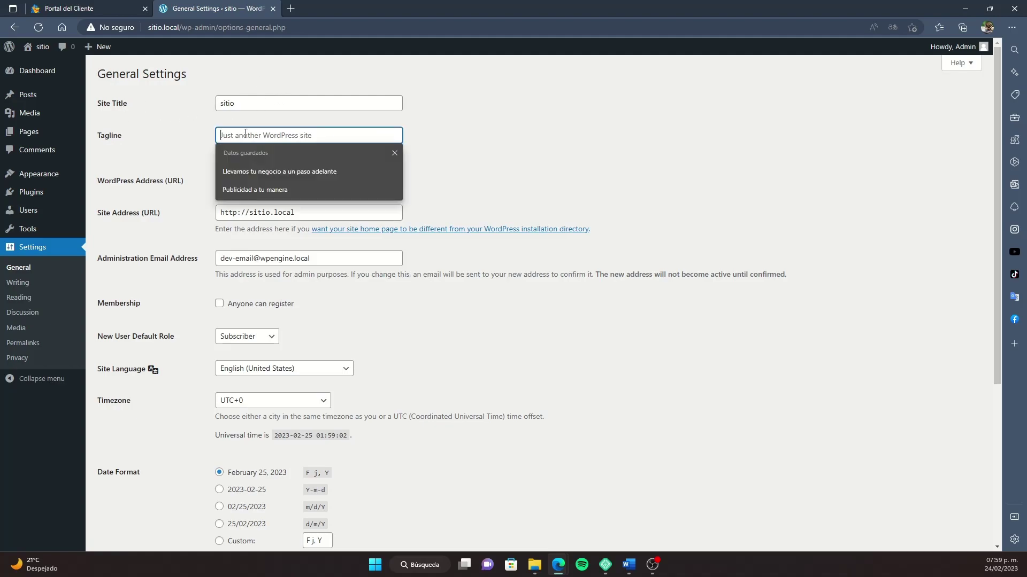
pyautogui.click(209, 136)
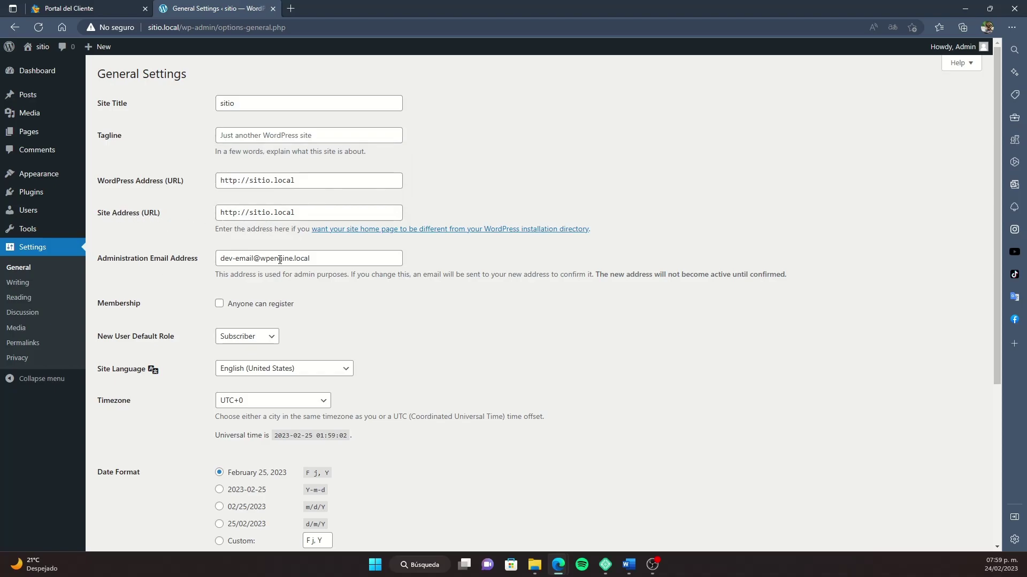
# Step: Set the site language to Español de México in the general settings
pyautogui.scroll(-3, 268, 260)
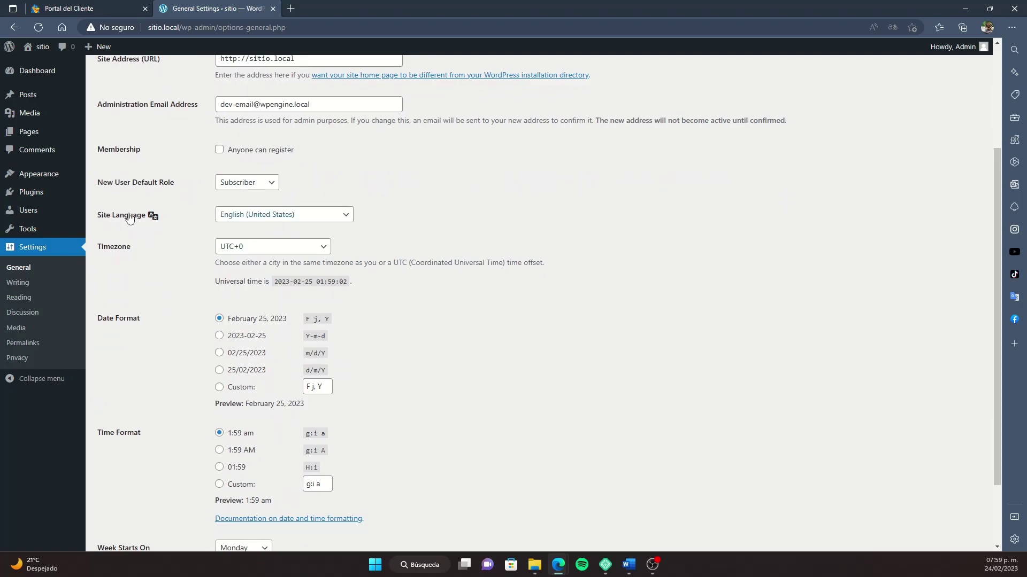
pyautogui.click(296, 213)
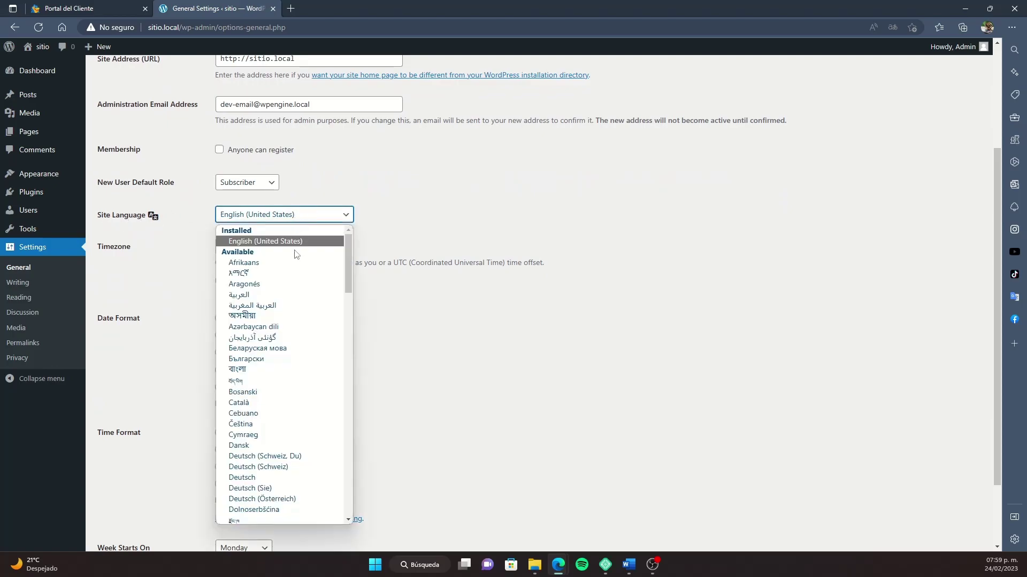
pyautogui.scroll(-4, 297, 324)
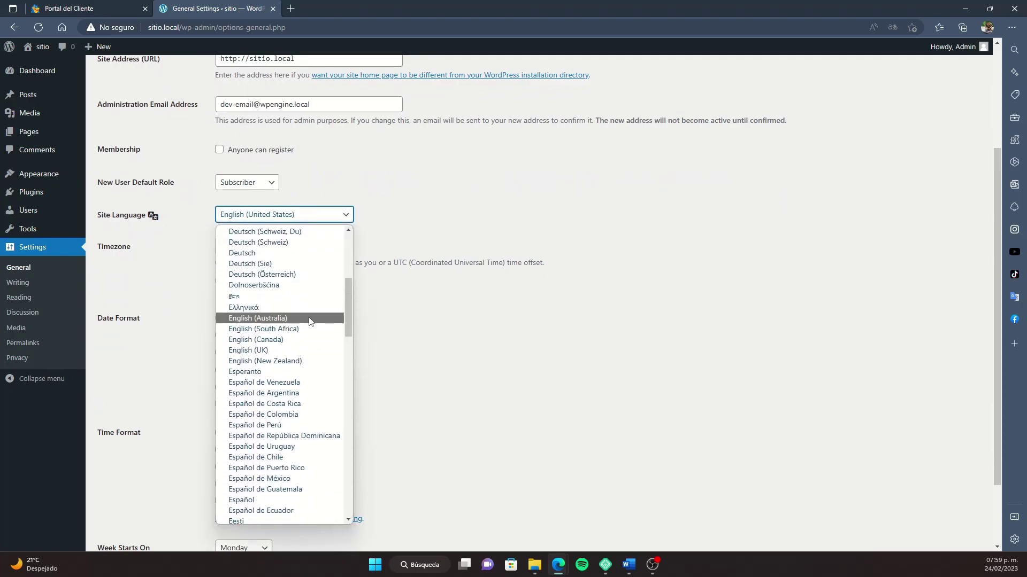
pyautogui.click(296, 478)
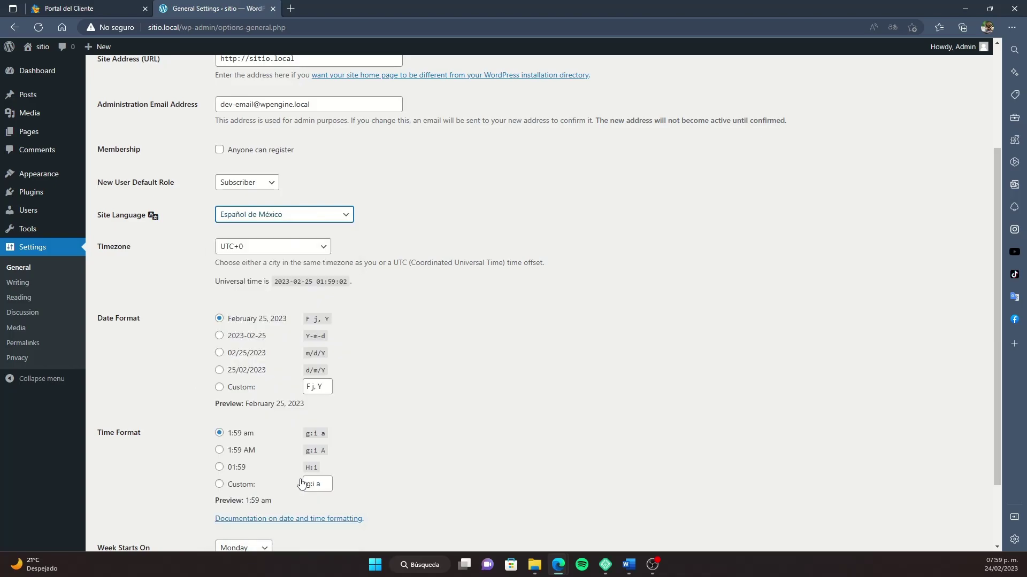
# Step: Set the site's timezone to Mexico City and save the general settings
pyautogui.scroll(-2, 347, 223)
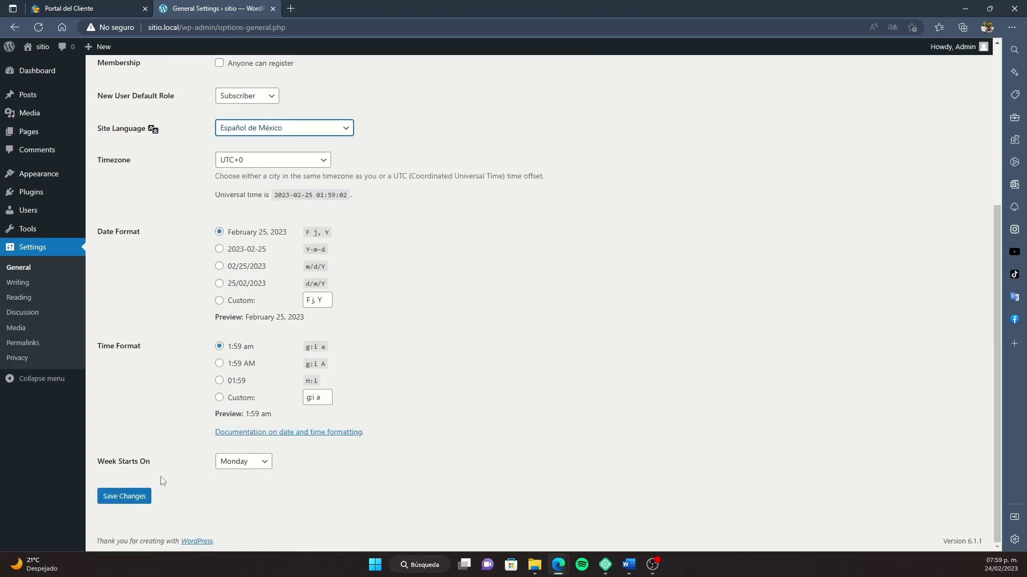
pyautogui.click(274, 160)
pyautogui.scroll(15, 282, 283)
pyautogui.click(268, 347)
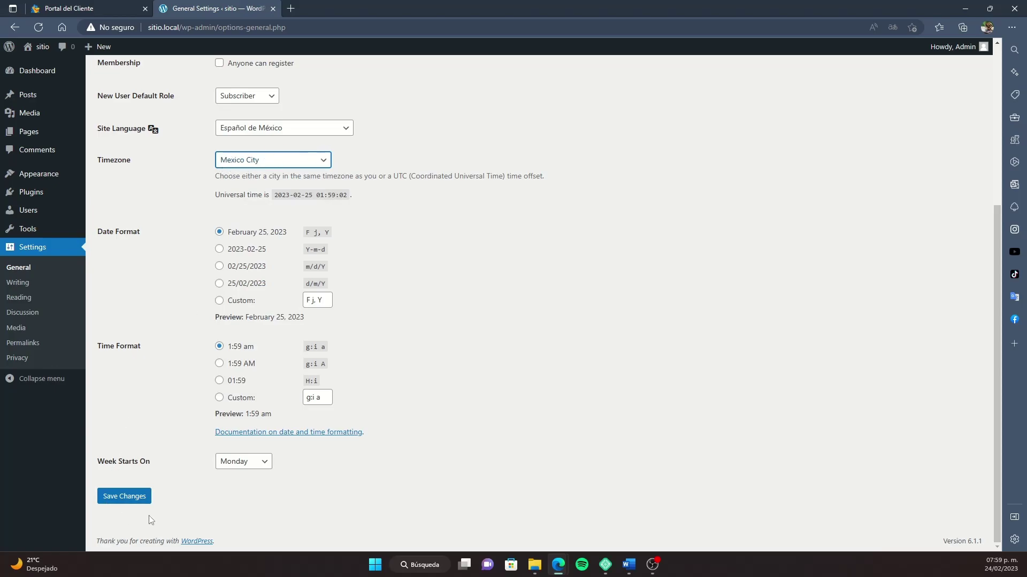
pyautogui.click(135, 497)
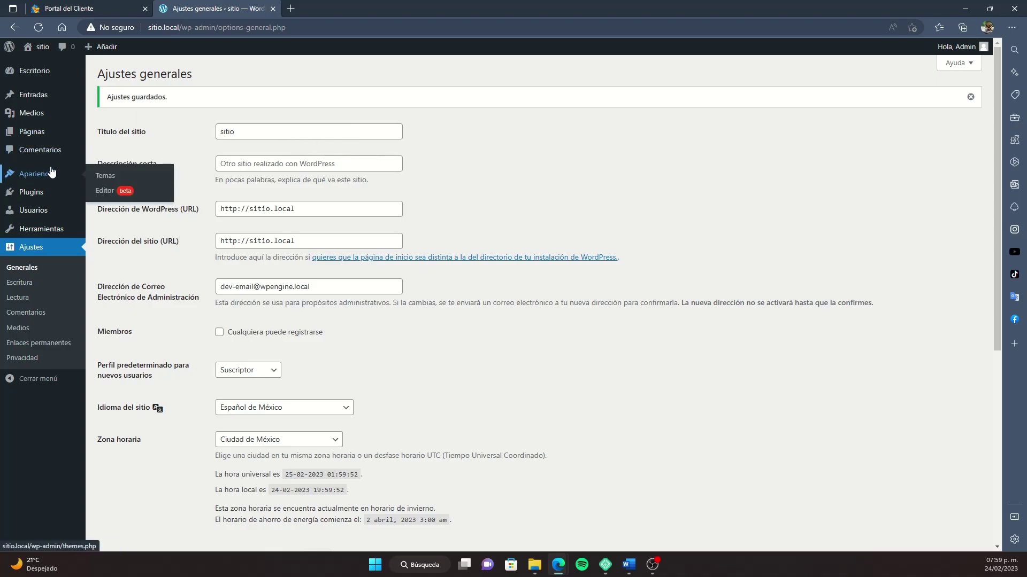
# Step: Open the catalogue for adding new themes and browse the popular ones
pyautogui.moveTo(54, 176)
pyautogui.click(110, 179)
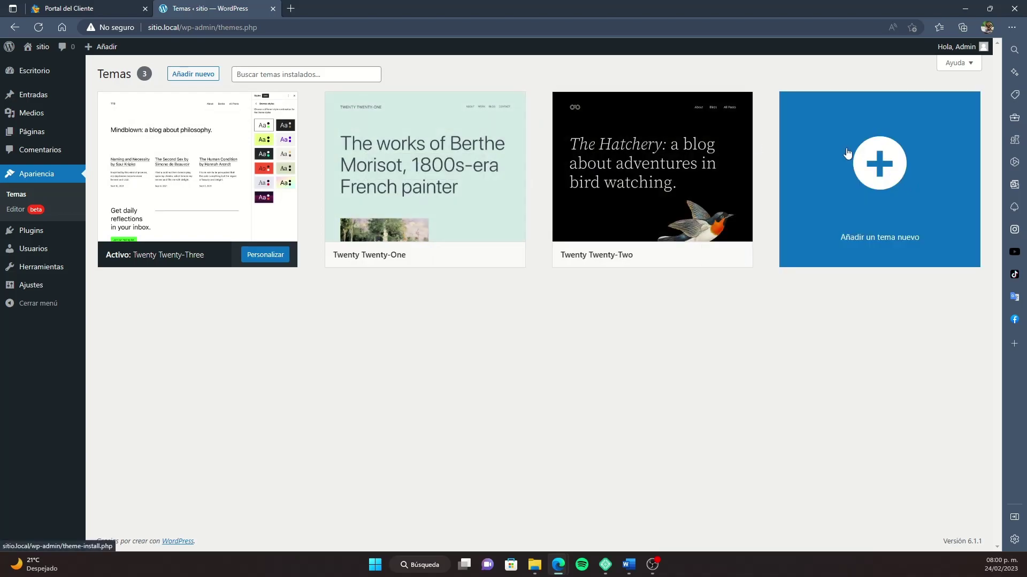
pyautogui.click(193, 78)
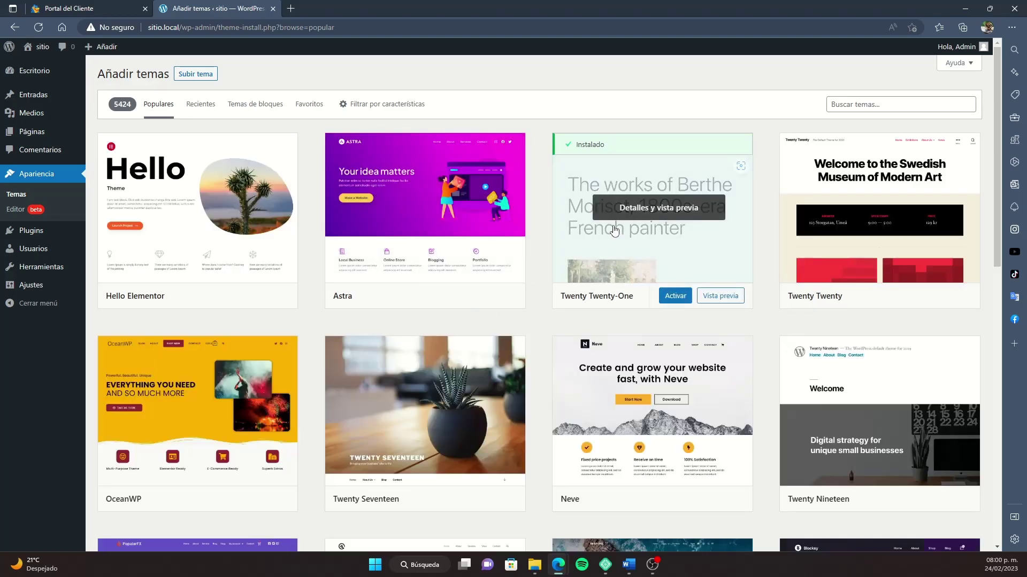
pyautogui.scroll(-3, 642, 230)
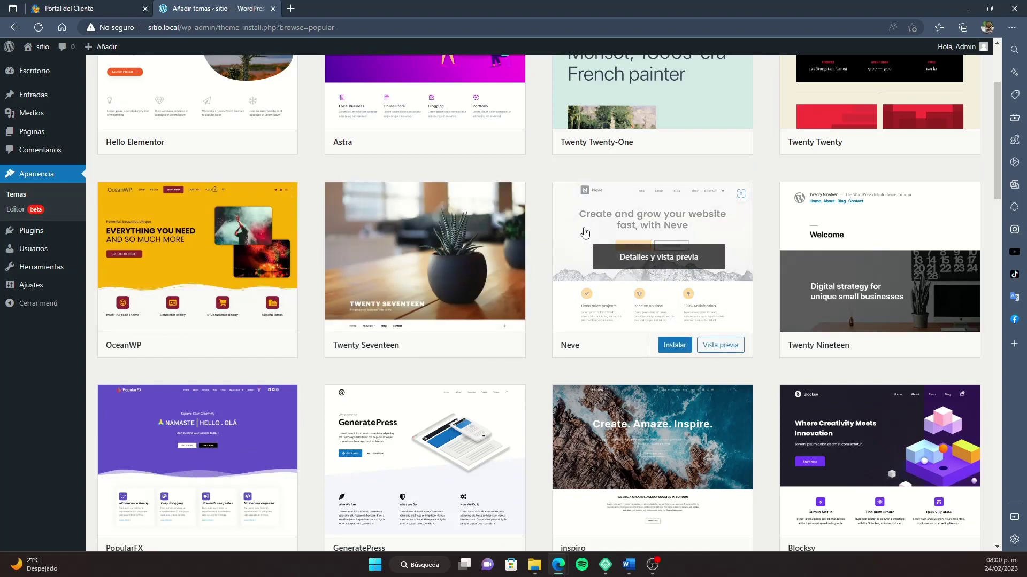
# Step: Review the preview of the Inspiro theme by WPZOOM, and install and activate it on the site
pyautogui.scroll(-1, 641, 331)
pyautogui.click(634, 340)
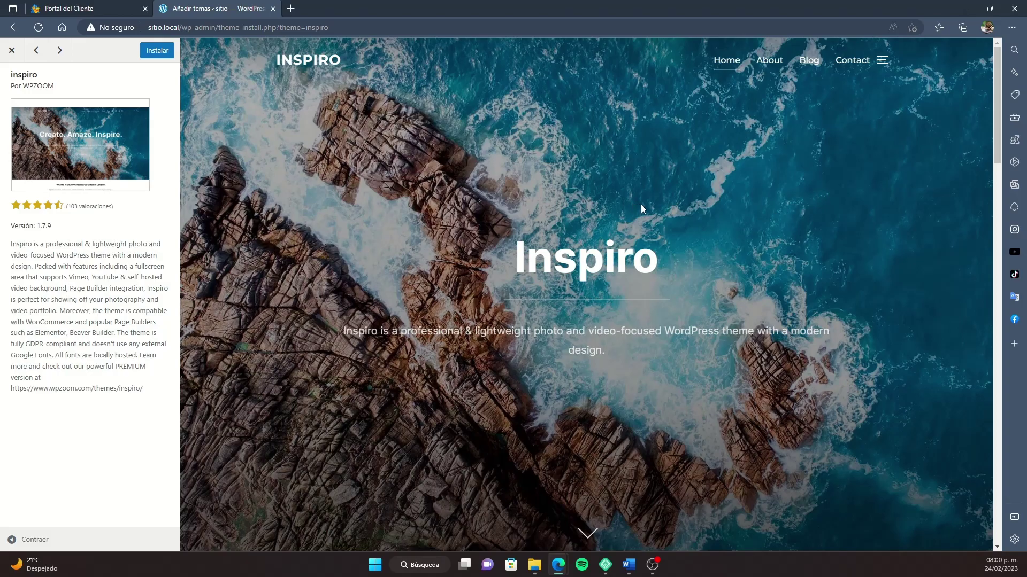
pyautogui.scroll(-10, 754, 126)
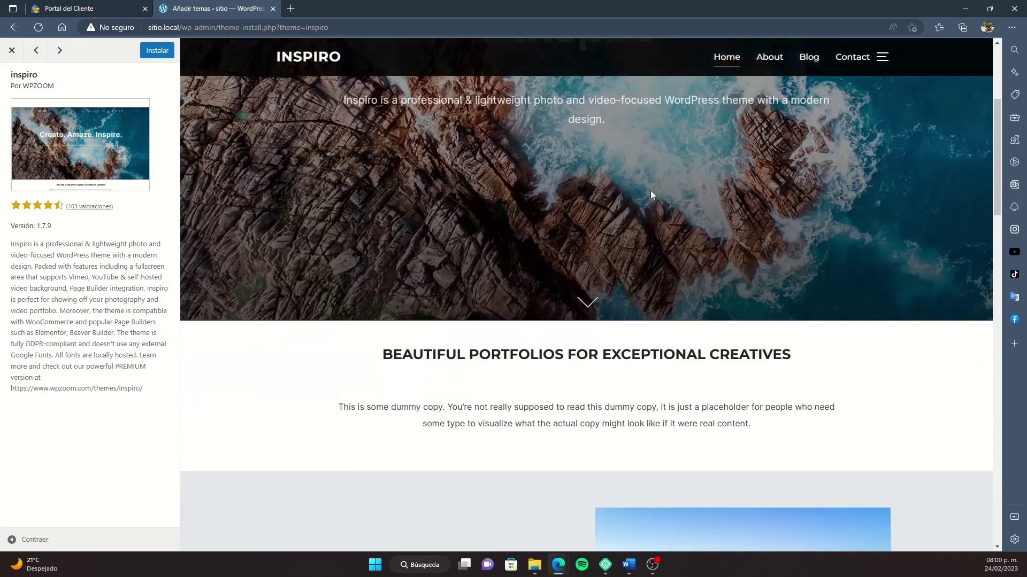
pyautogui.scroll(-12, 718, 223)
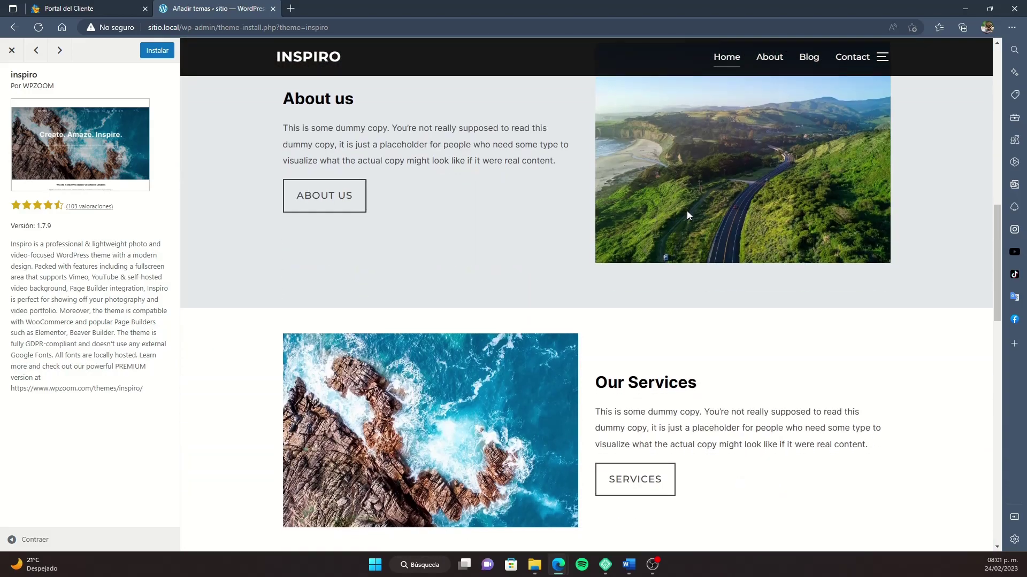
pyautogui.scroll(-8, 698, 254)
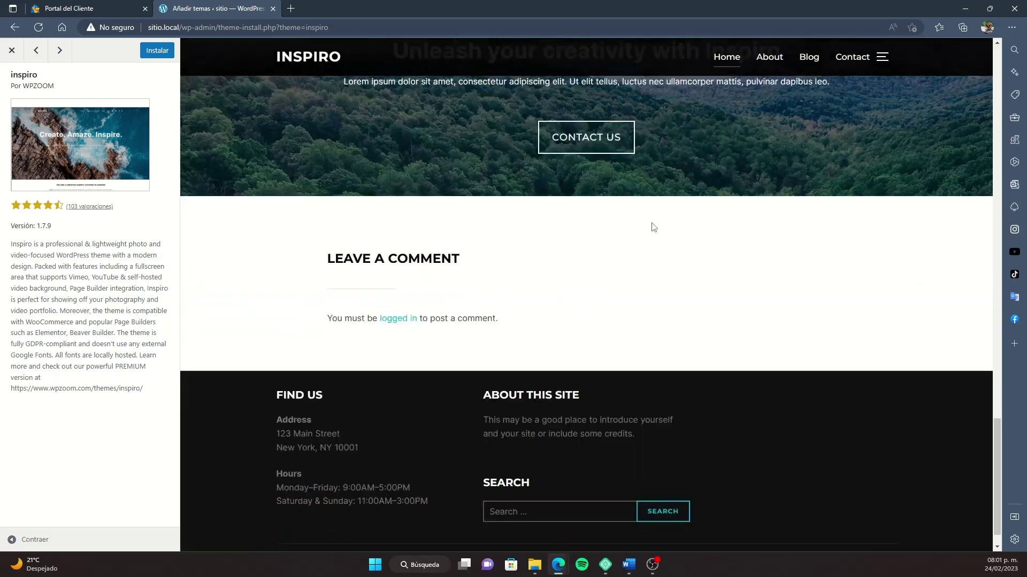
pyautogui.click(157, 50)
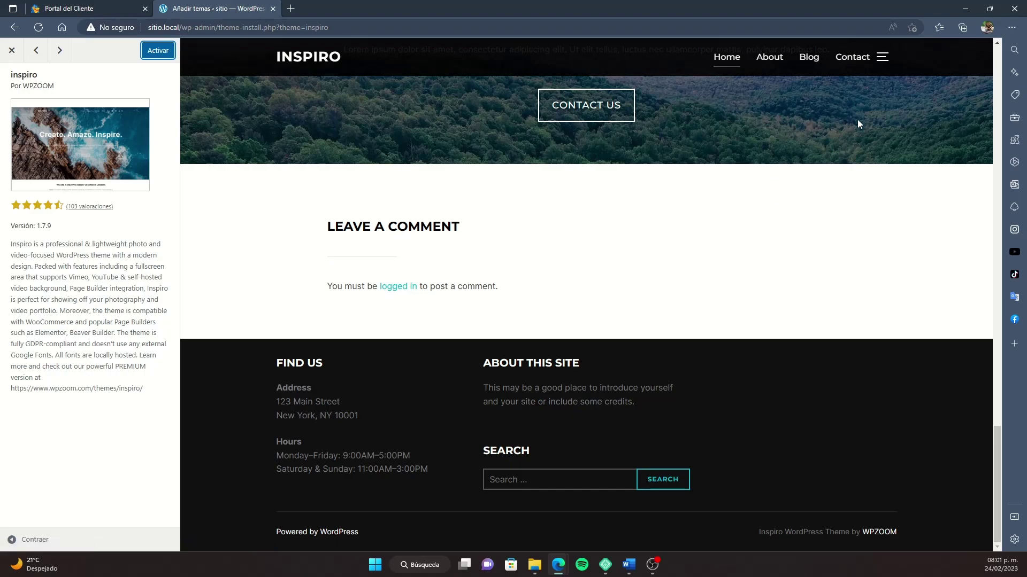
pyautogui.click(154, 53)
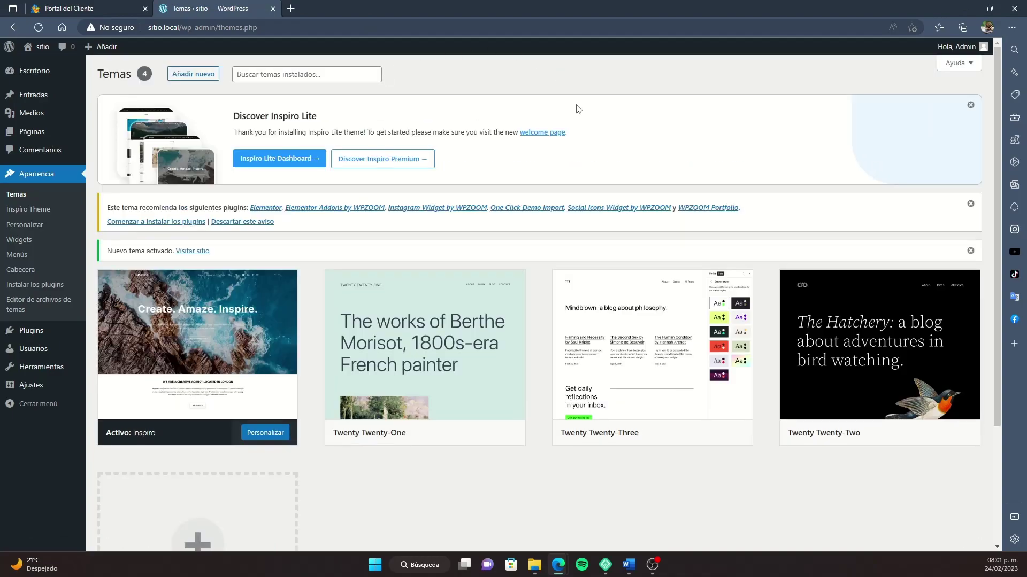
# Step: Open the live site in a new tab and examine the home page from the hero image to the footer
pyautogui.moveTo(37, 48)
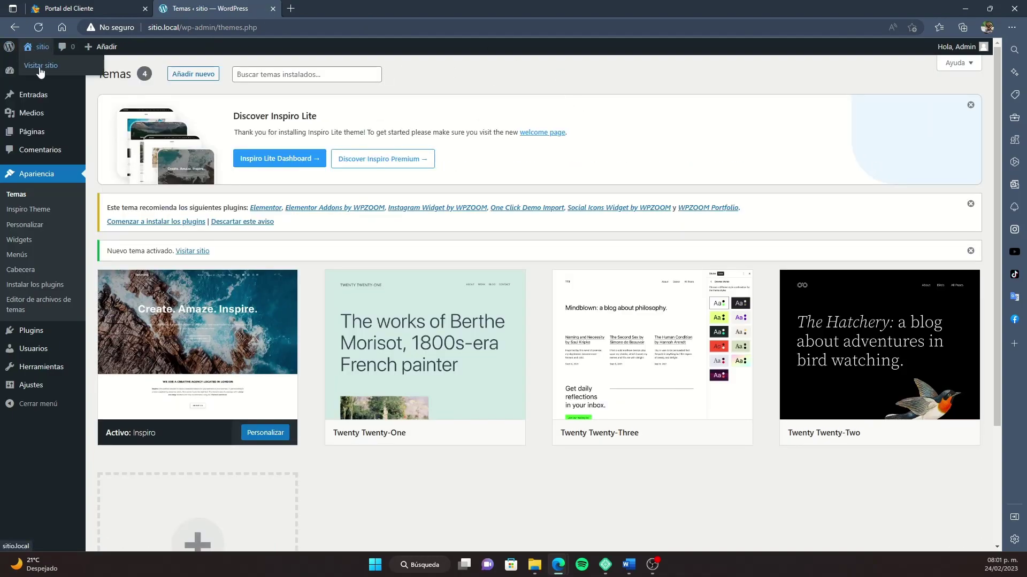
pyautogui.rightClick(40, 71)
pyautogui.click(62, 77)
pyautogui.click(343, 8)
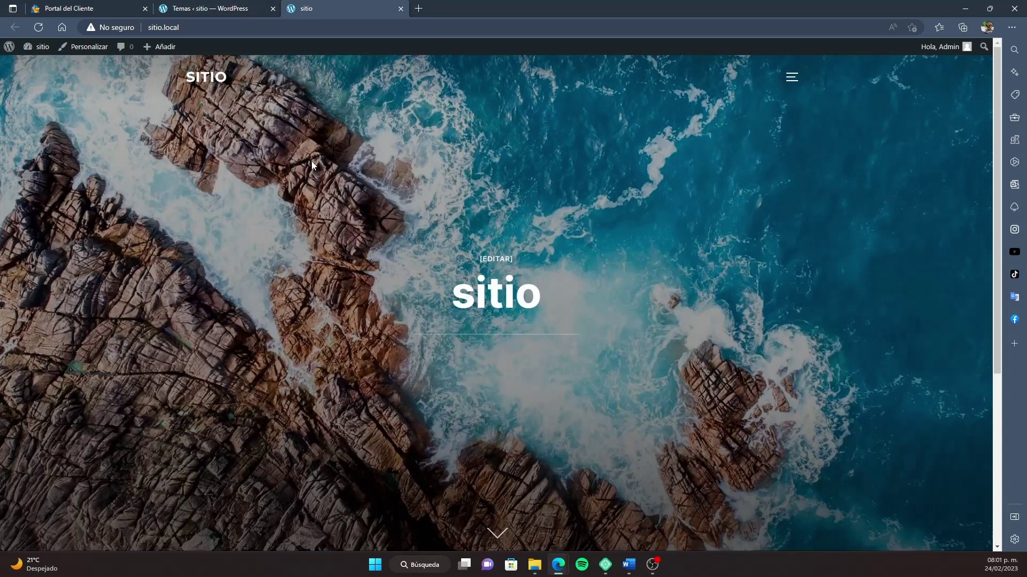
pyautogui.scroll(-5, 528, 198)
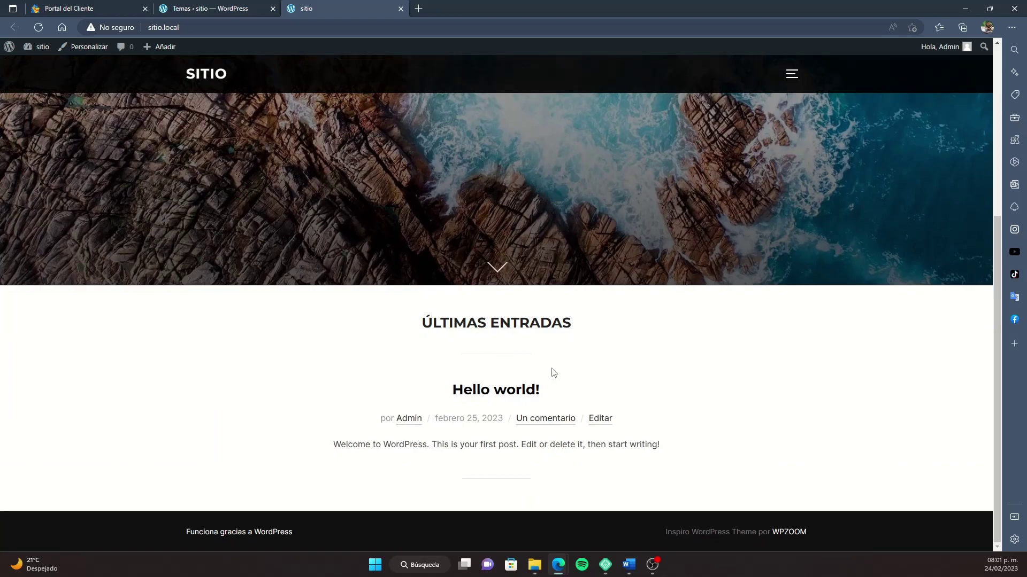
pyautogui.scroll(5, 540, 300)
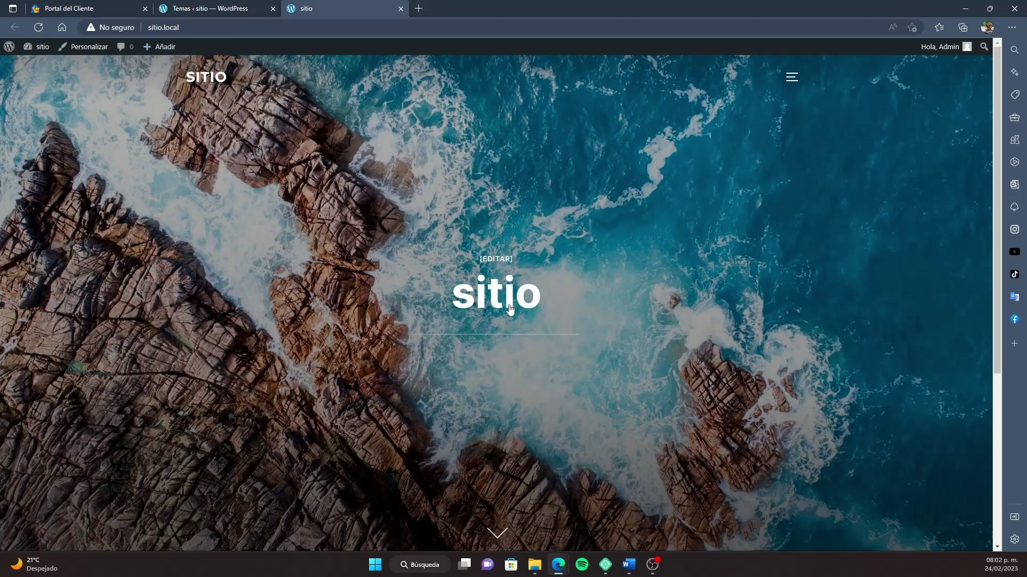
pyautogui.scroll(-1, 519, 342)
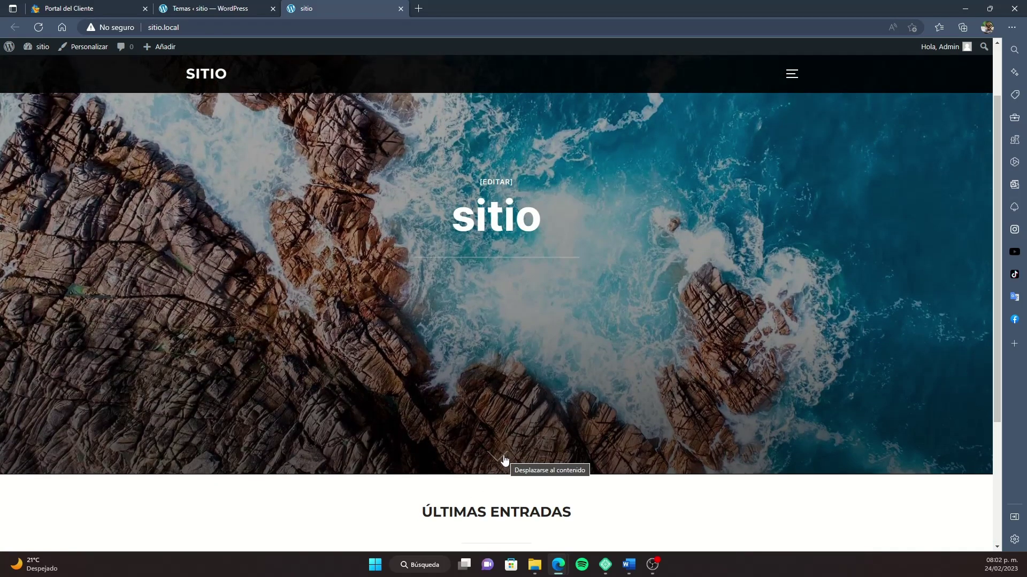
pyautogui.scroll(-3, 504, 460)
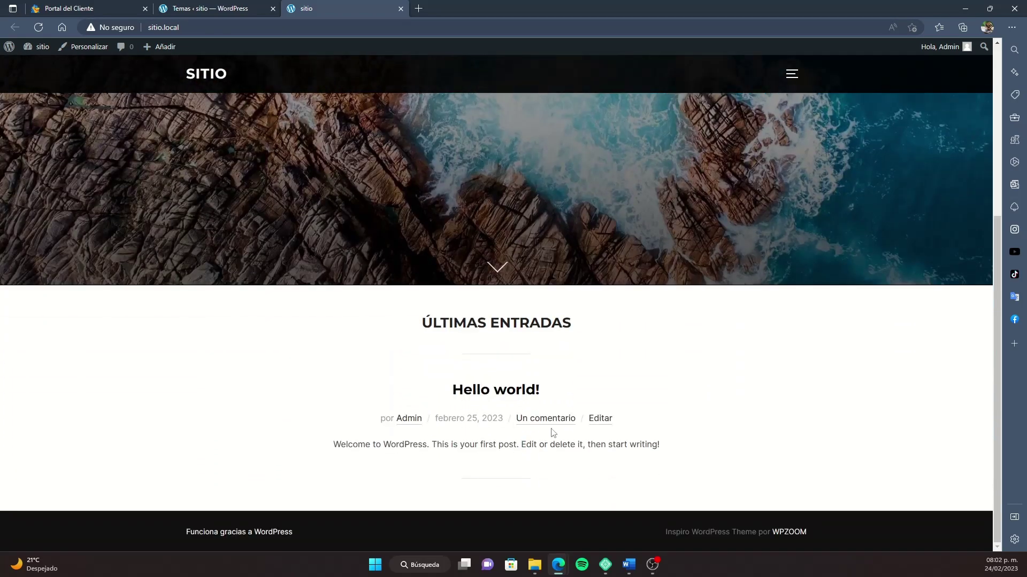
pyautogui.scroll(5, 412, 346)
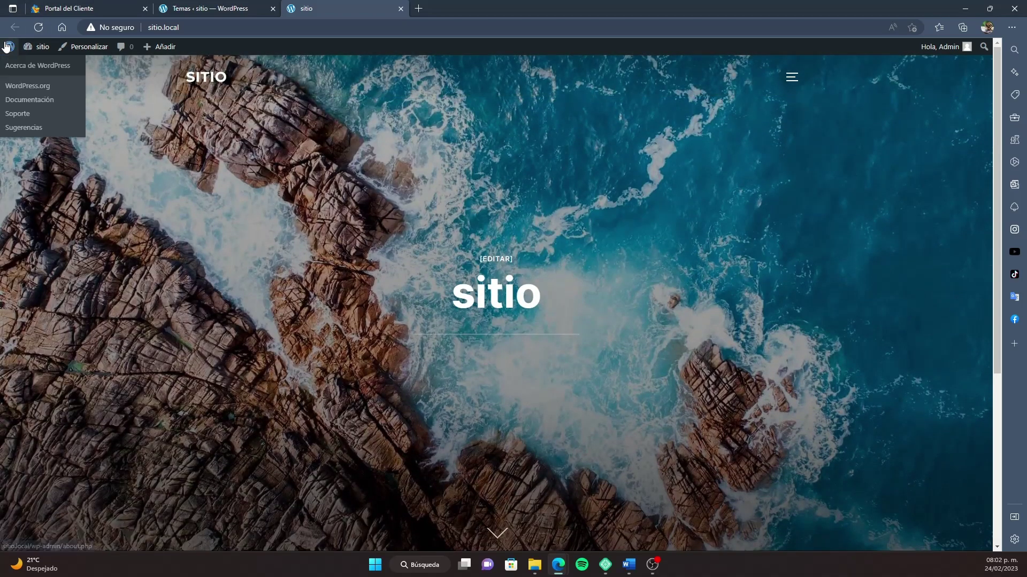
# Step: Return to the admin tab, open the catalogue for adding new plugins, and look over the featured ones
pyautogui.click(230, 8)
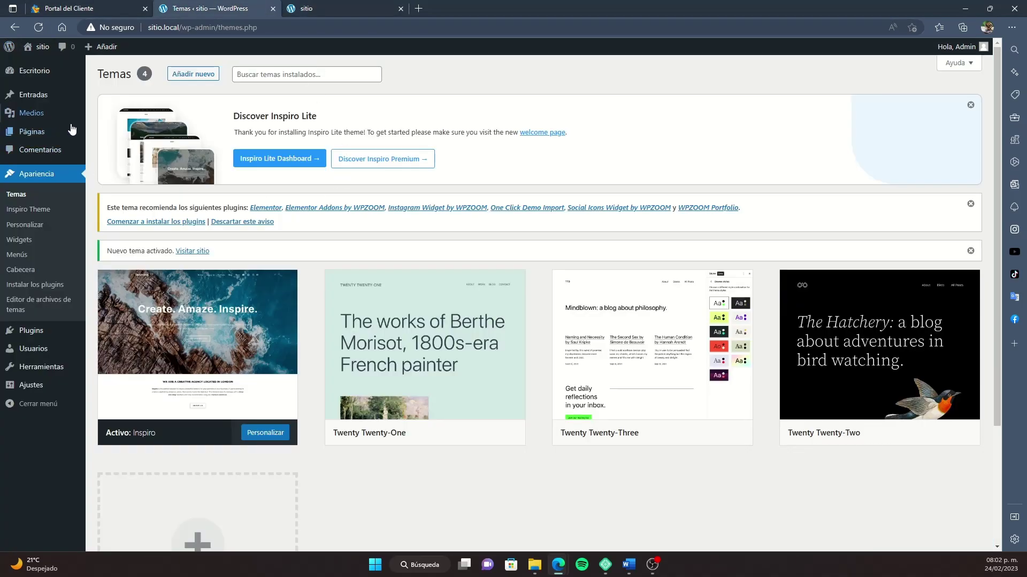
pyautogui.moveTo(49, 137)
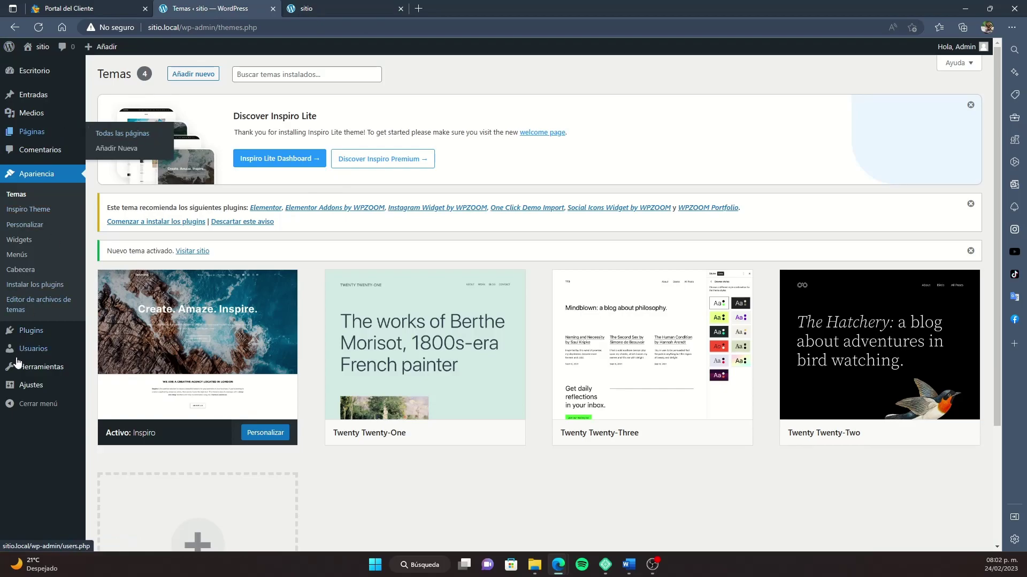
pyautogui.moveTo(40, 331)
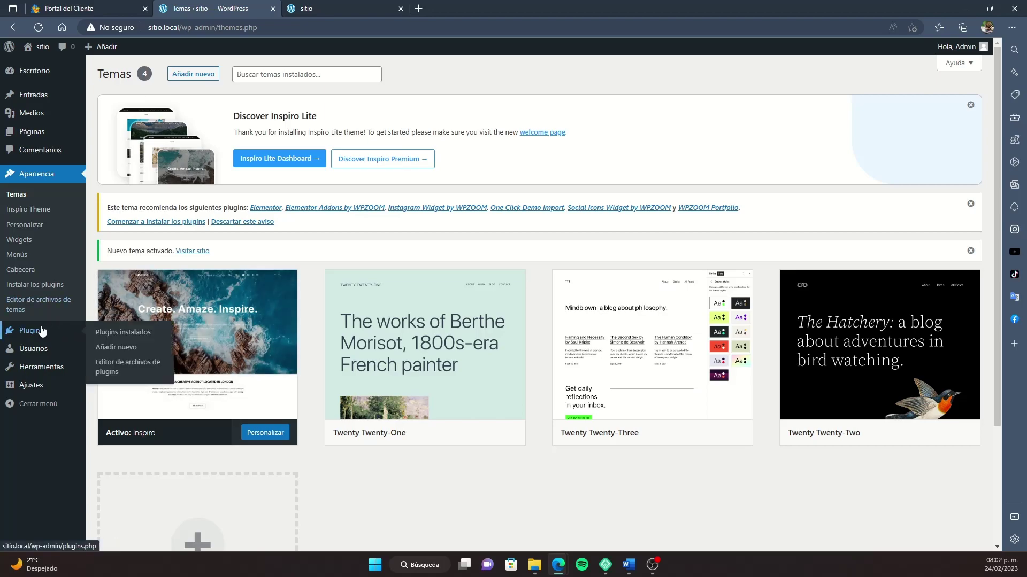
pyautogui.click(127, 336)
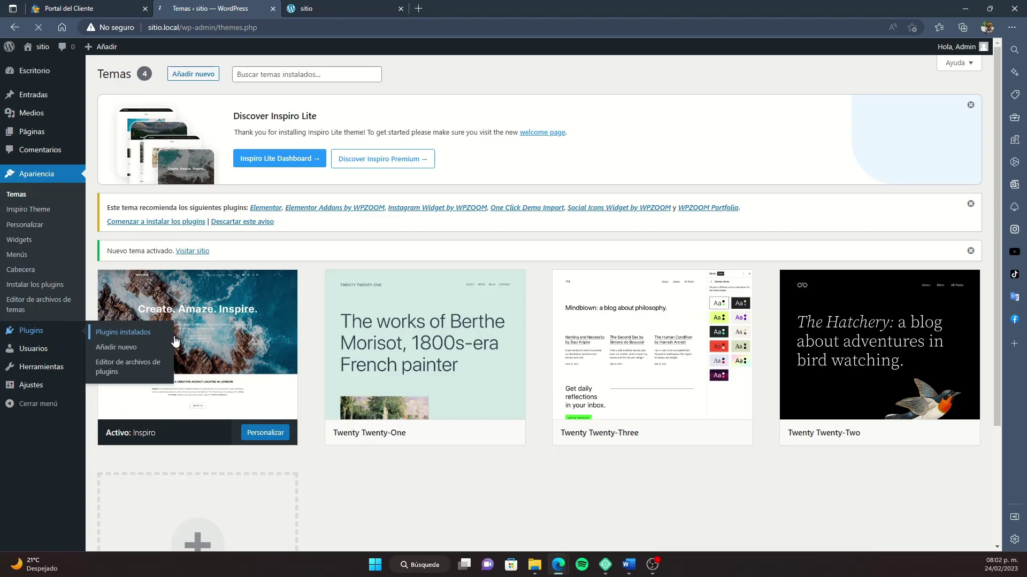
pyautogui.click(167, 74)
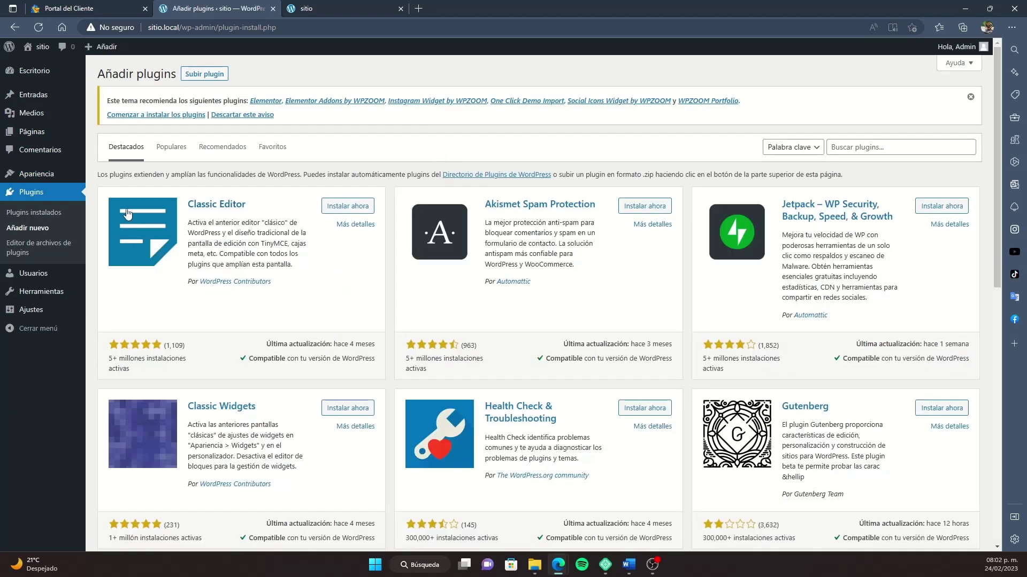
pyautogui.scroll(-4, 535, 181)
pyautogui.scroll(4, 916, 162)
# Step: Search the plugin catalogue for "whats" and for "chat"
pyautogui.click(884, 151)
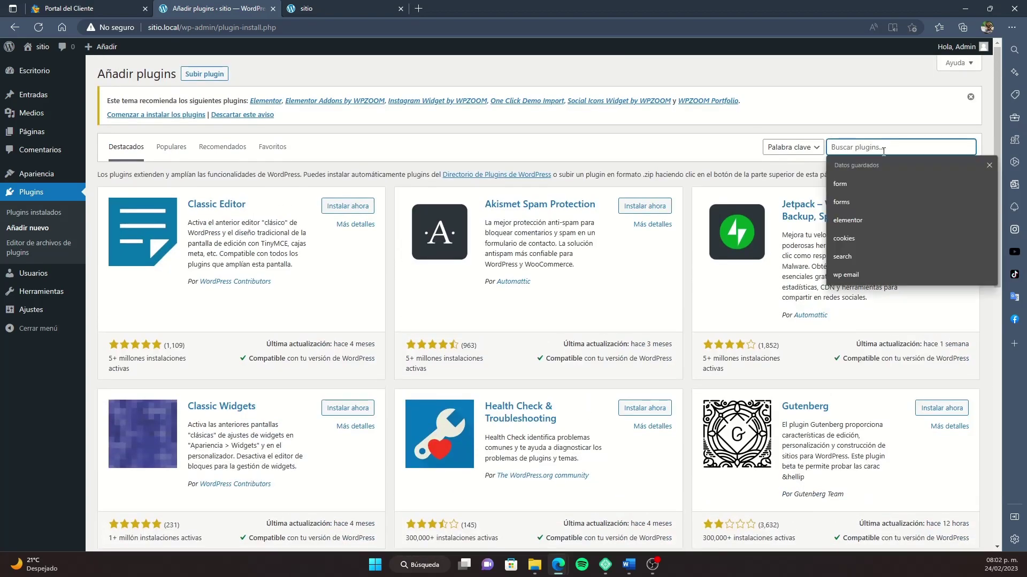
pyautogui.write('whats')
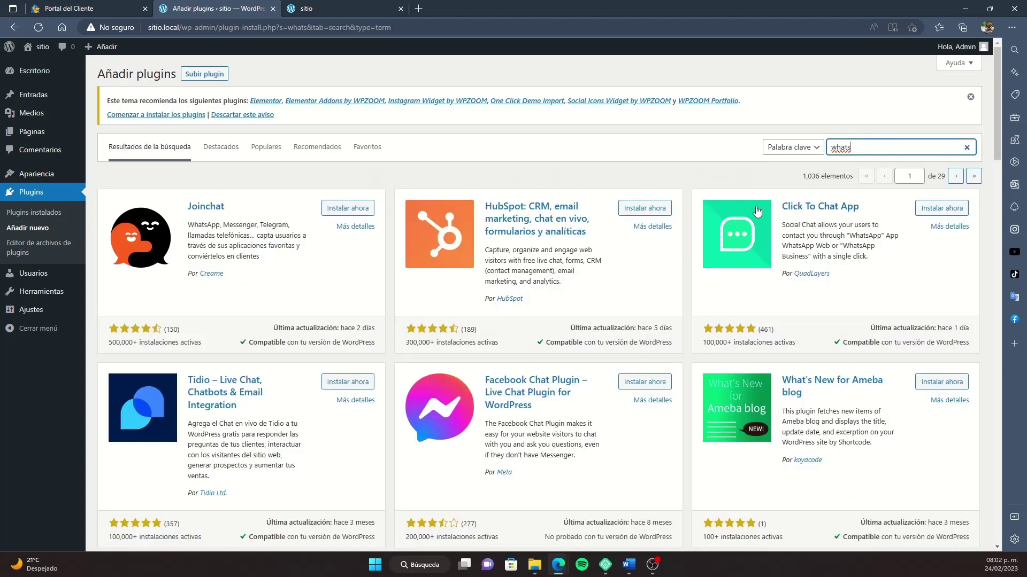
pyautogui.scroll(-5, 713, 197)
pyautogui.scroll(5, 887, 321)
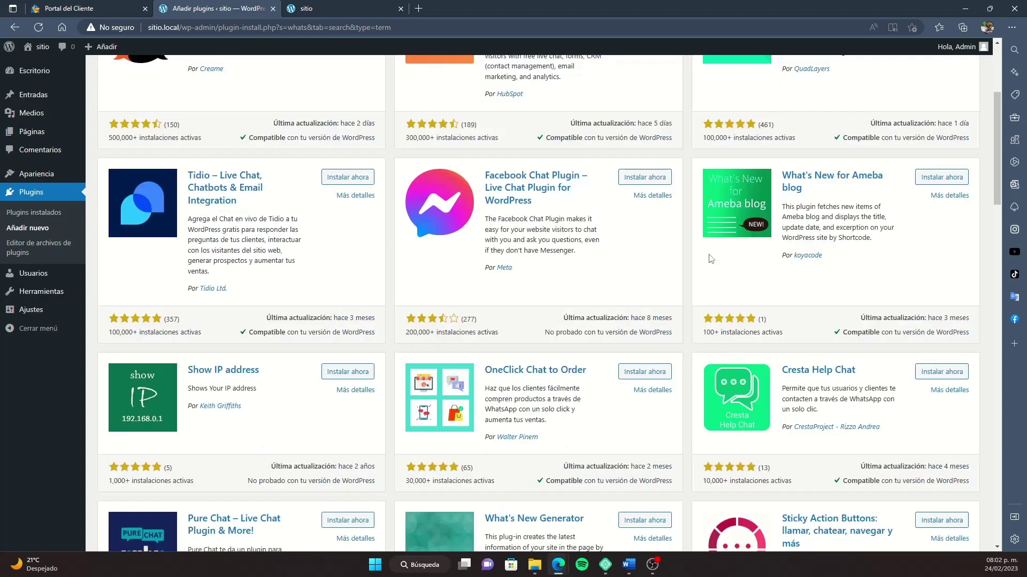
pyautogui.write('chat')
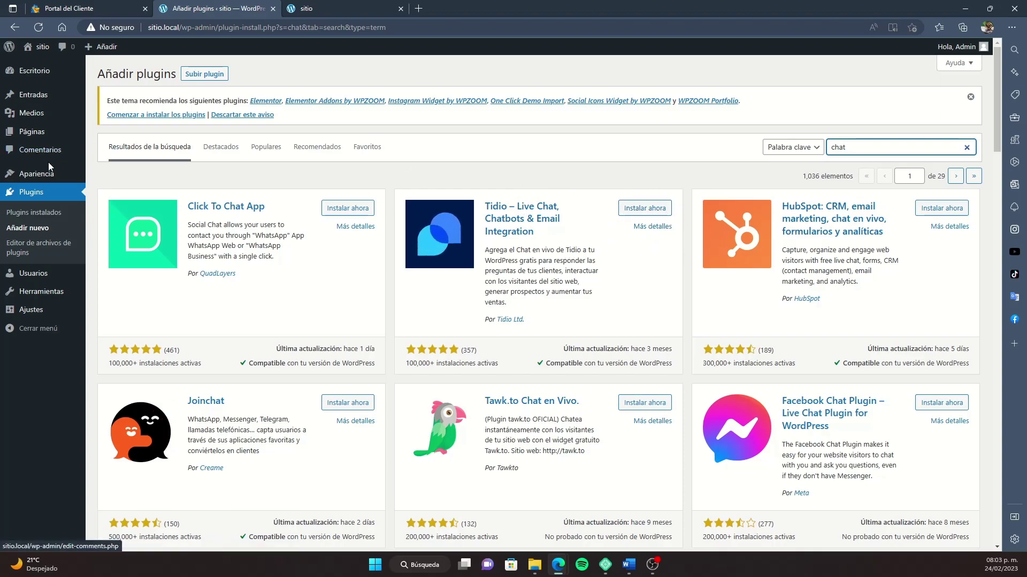
# Step: Create a new page in the block editor and title it Inicio
pyautogui.click(131, 134)
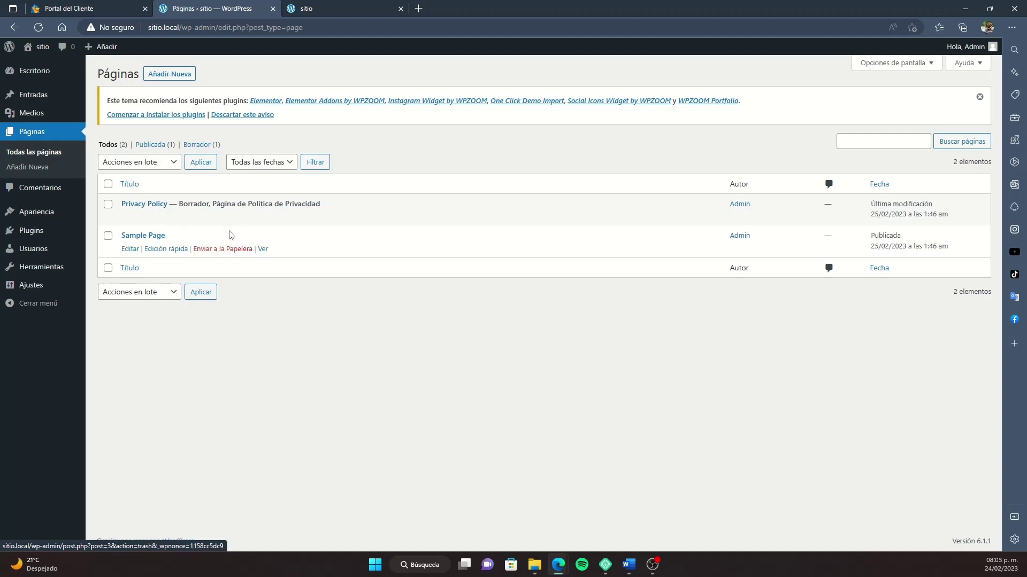
pyautogui.click(172, 73)
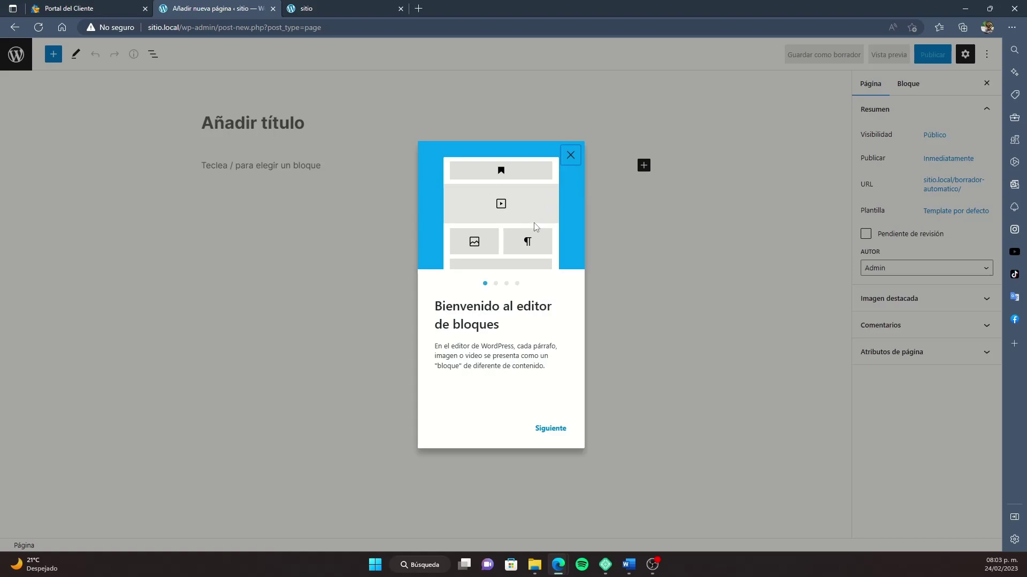
pyautogui.click(571, 157)
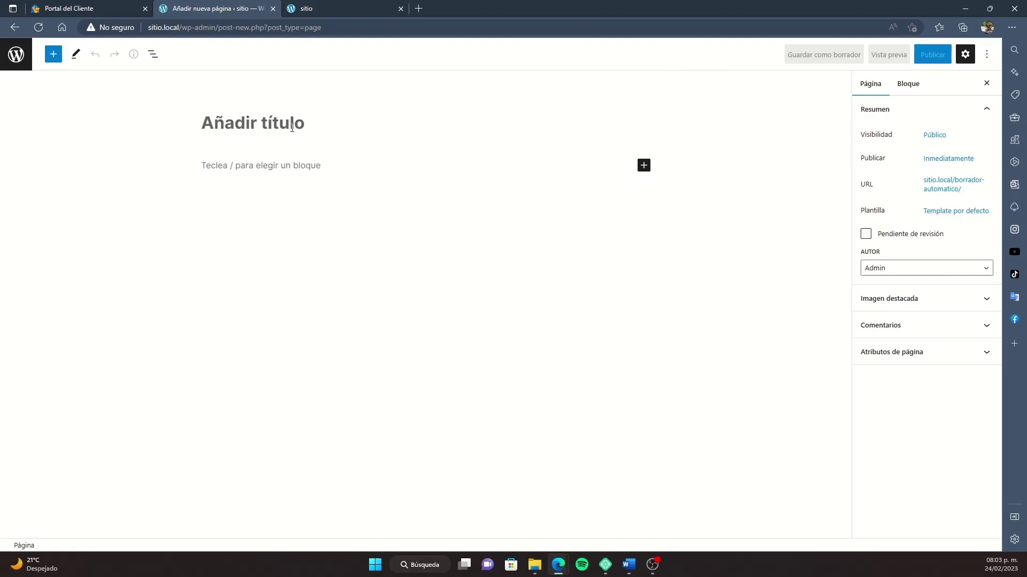
pyautogui.write('Inicio')
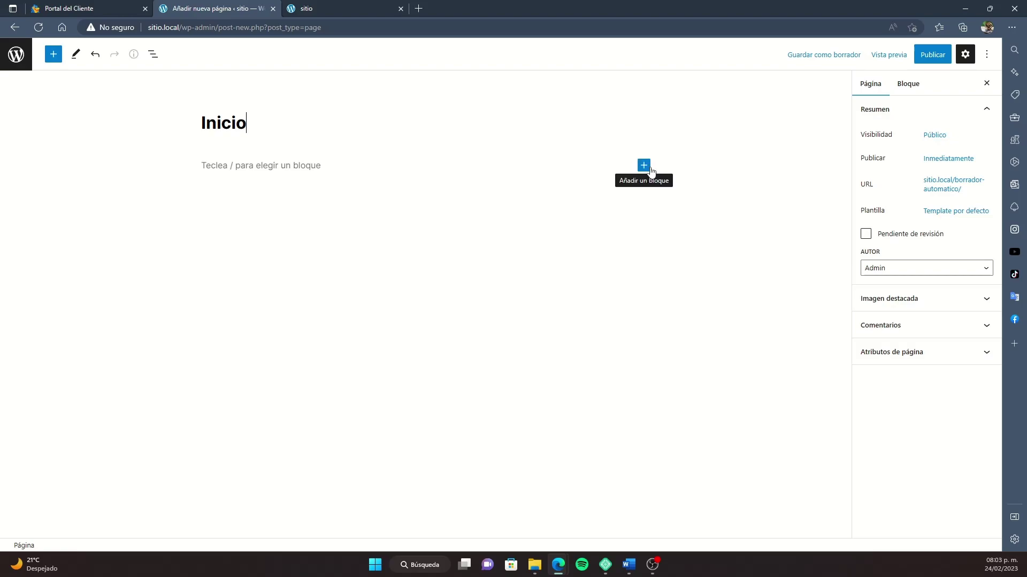
# Step: Insert an HTML personalizado block in the body of the Inicio page and delete it again
pyautogui.click(644, 166)
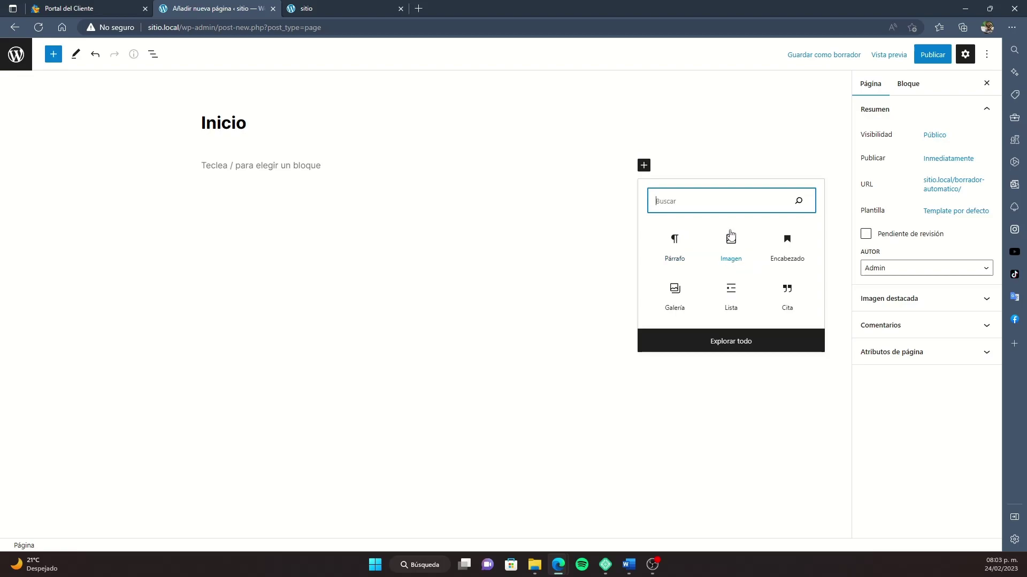
pyautogui.write('htm')
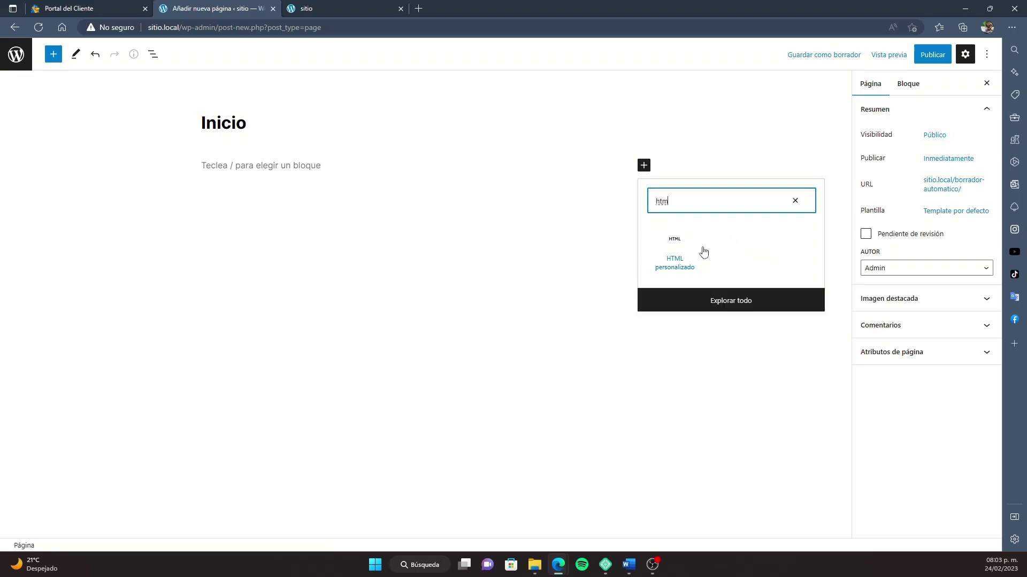
pyautogui.click(665, 249)
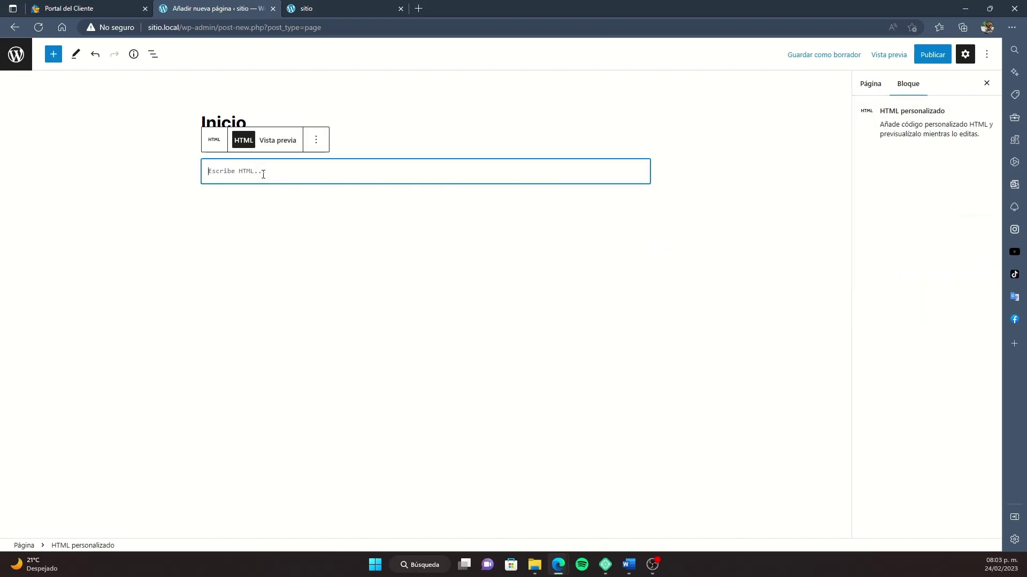
pyautogui.click(316, 140)
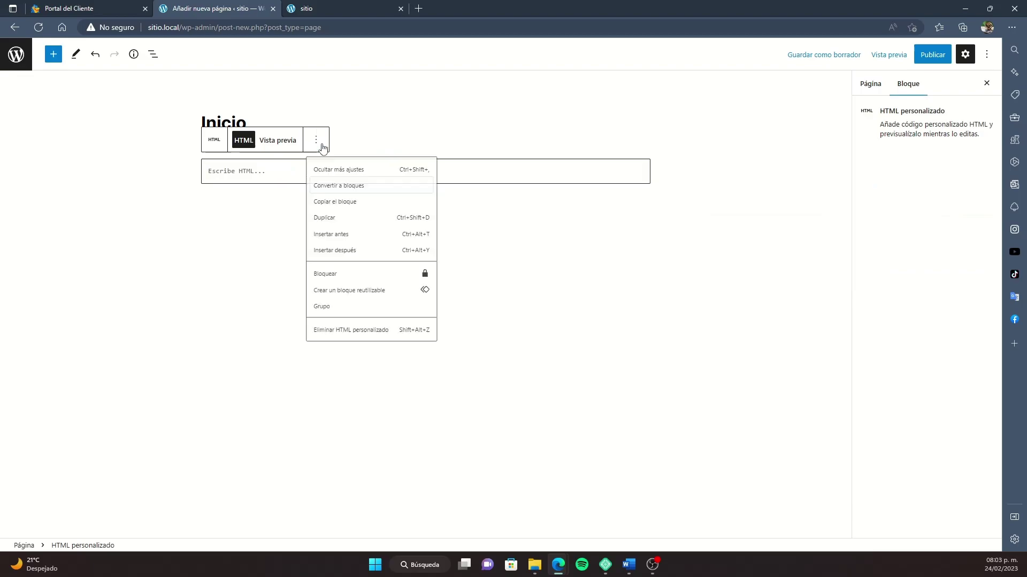
pyautogui.click(398, 368)
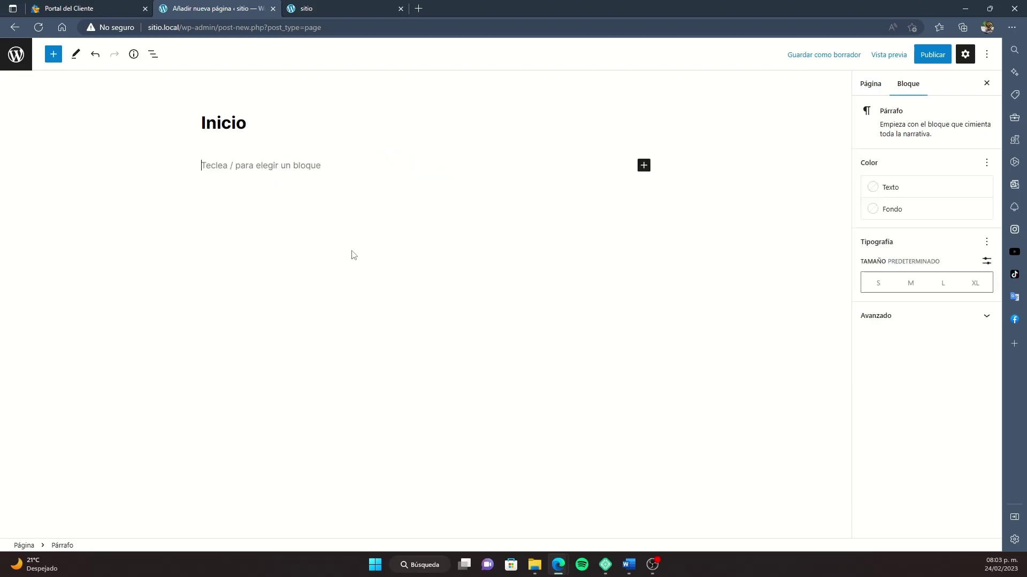
# Step: Open the full block library and examine its text, media, design and widget blocks
pyautogui.click(644, 166)
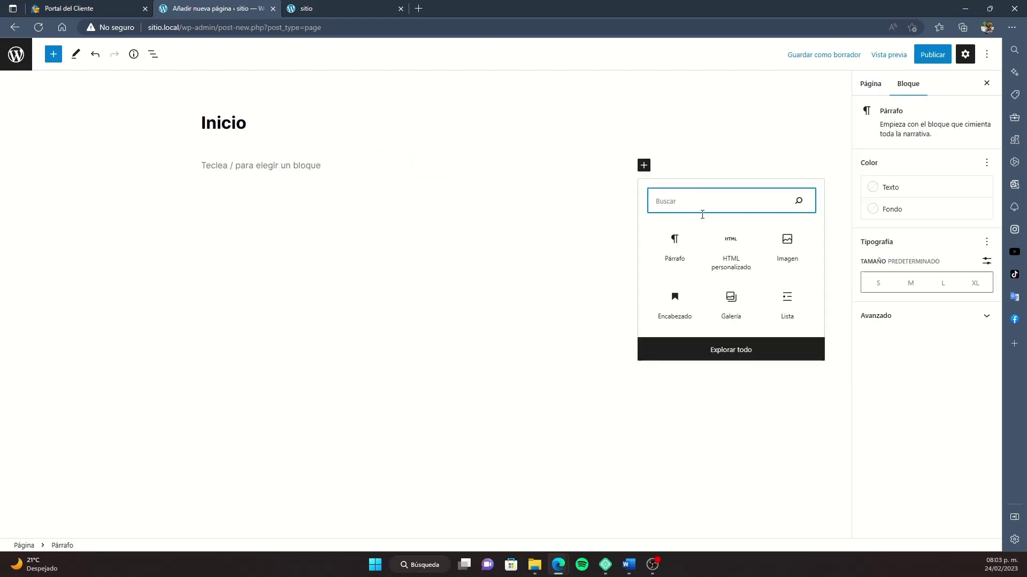
pyautogui.click(750, 354)
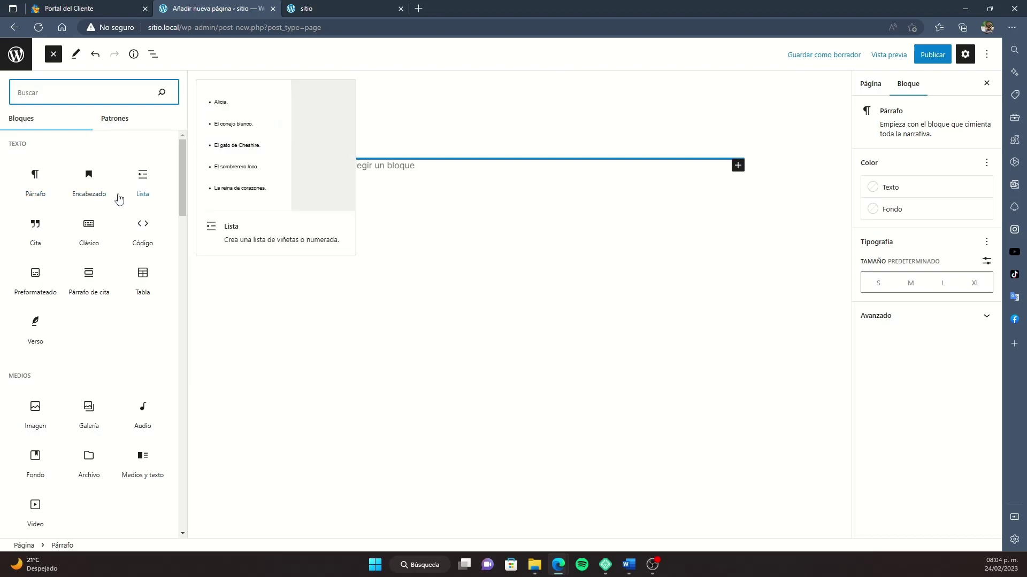
pyautogui.scroll(-2, 101, 337)
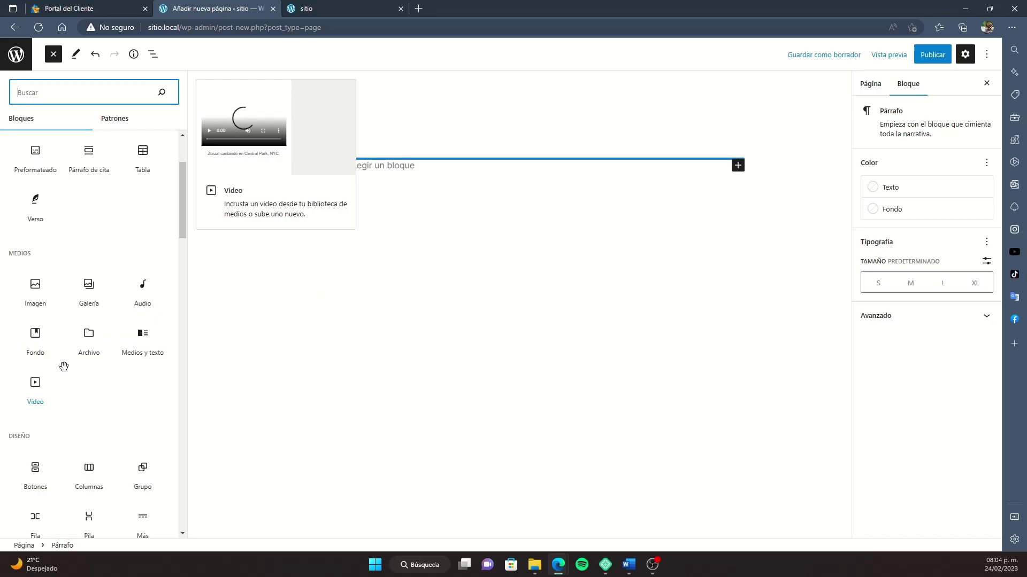
pyautogui.scroll(-4, 86, 336)
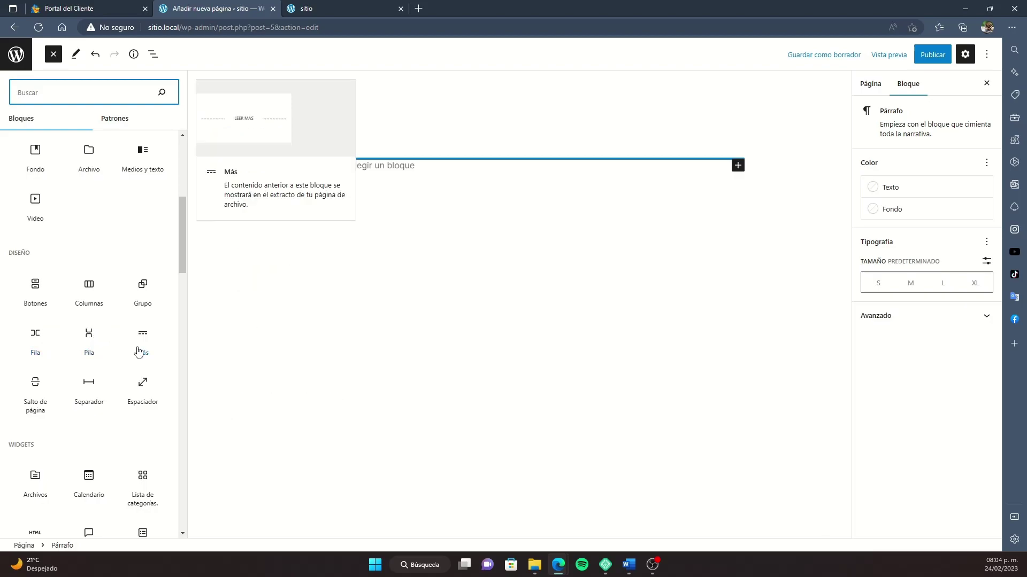
# Step: Examine the design, widget, theme and embed blocks in the rest of the block library, and close the library
pyautogui.scroll(-2, 137, 351)
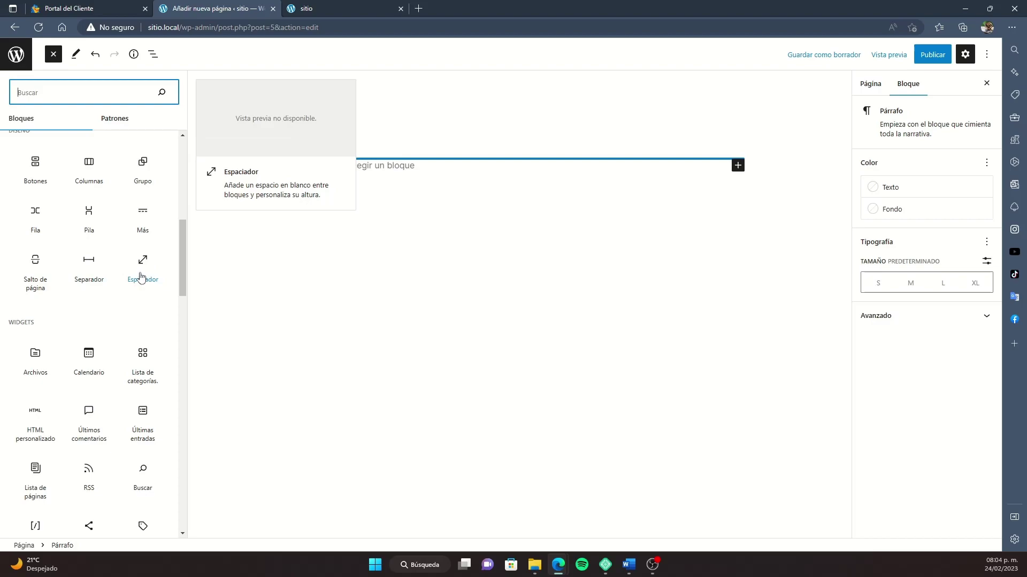
pyautogui.scroll(-1, 140, 289)
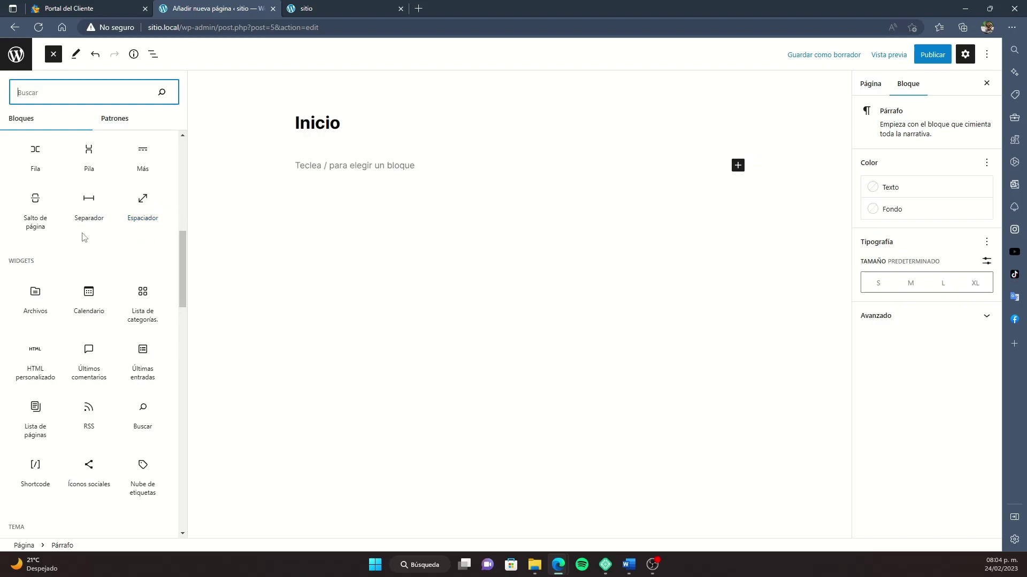
pyautogui.scroll(-1, 69, 271)
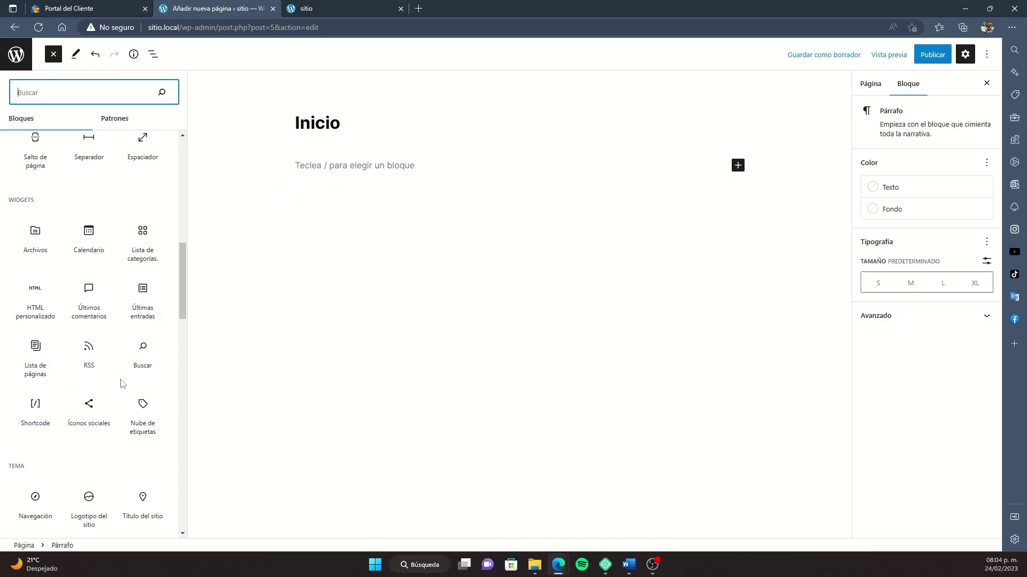
pyautogui.scroll(-3, 122, 383)
pyautogui.moveTo(32, 318)
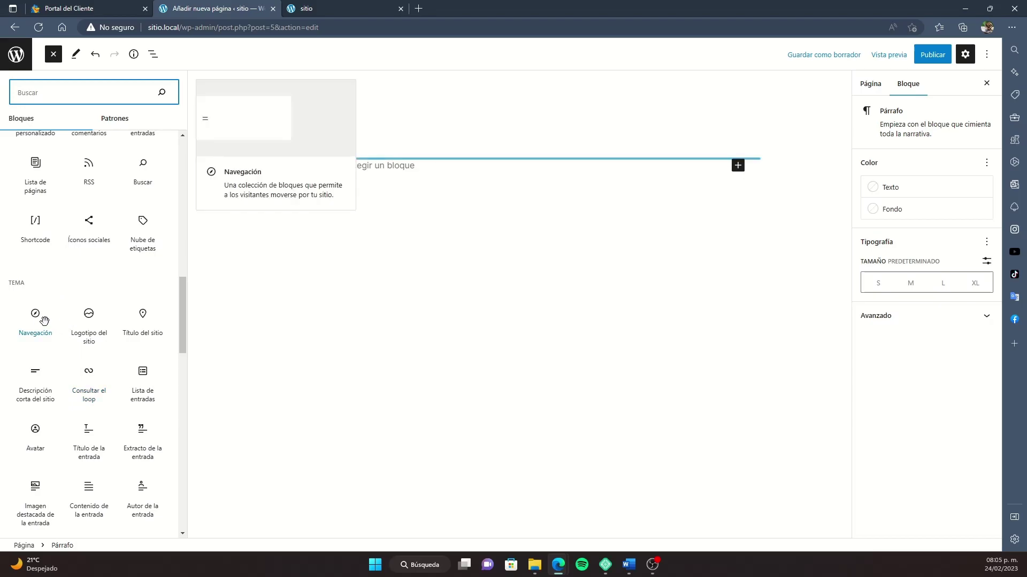
pyautogui.moveTo(114, 327)
pyautogui.scroll(-6, 115, 329)
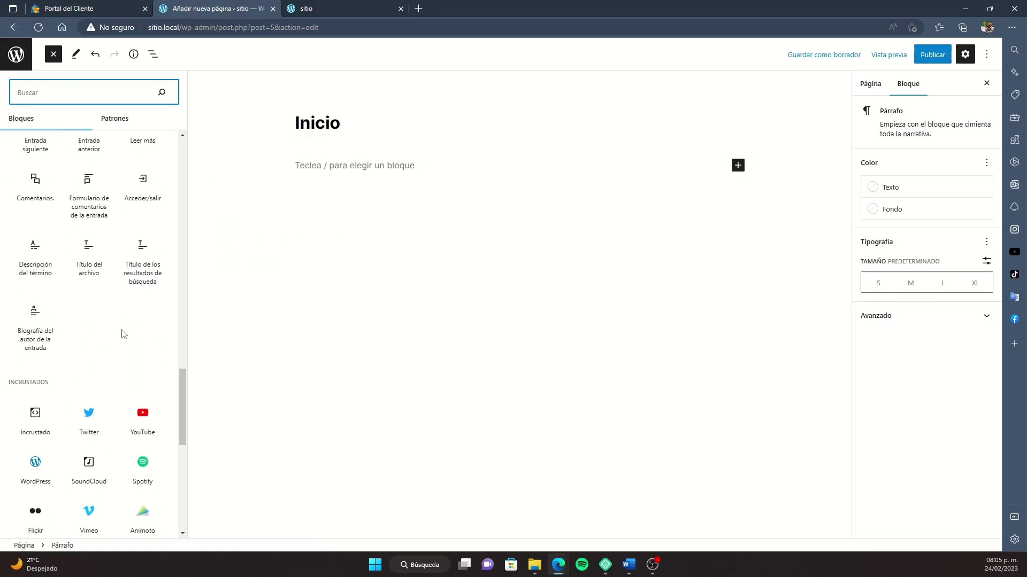
pyautogui.scroll(-2, 121, 332)
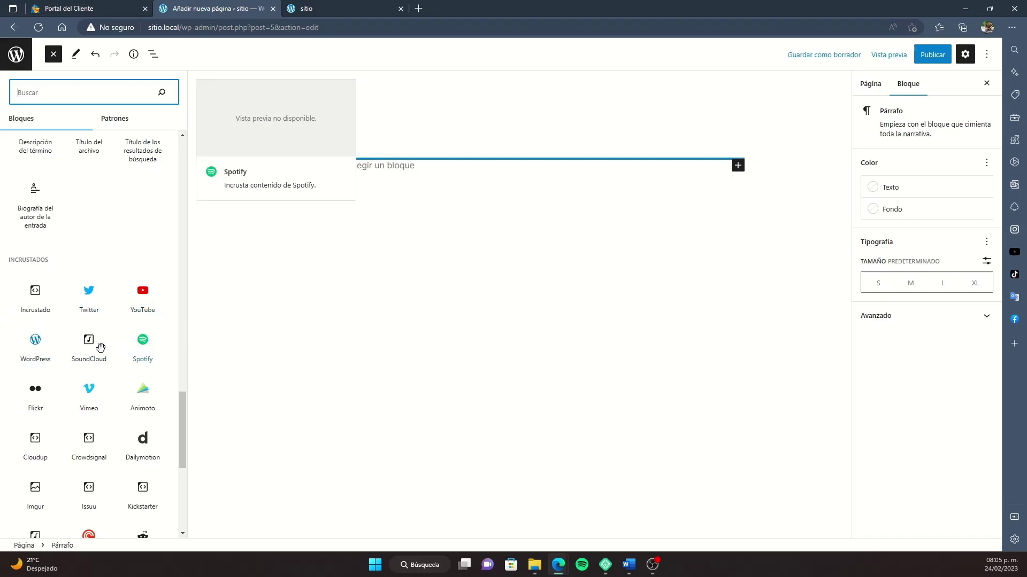
pyautogui.scroll(-6, 107, 345)
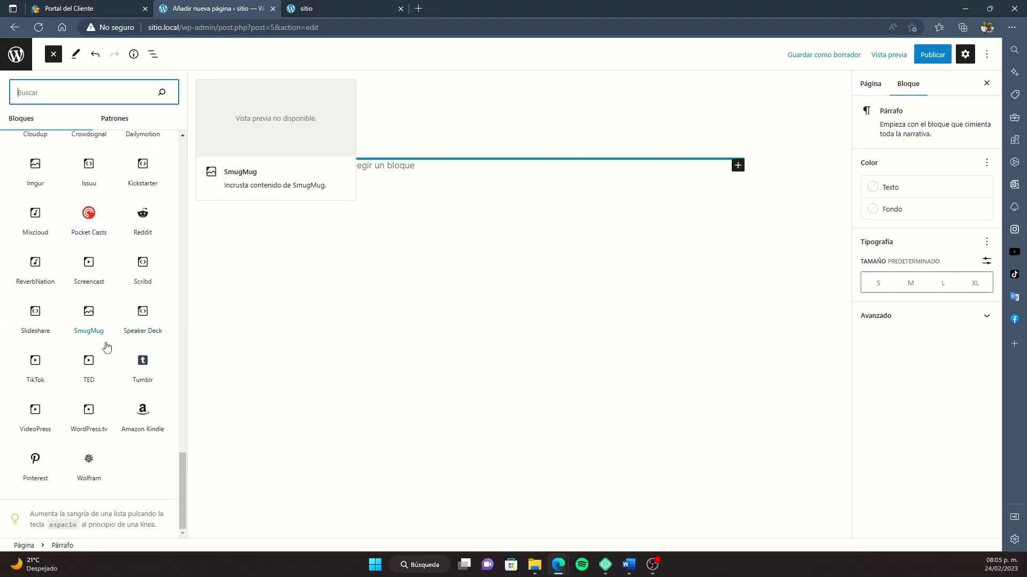
pyautogui.scroll(10, 105, 345)
pyautogui.scroll(10, 91, 345)
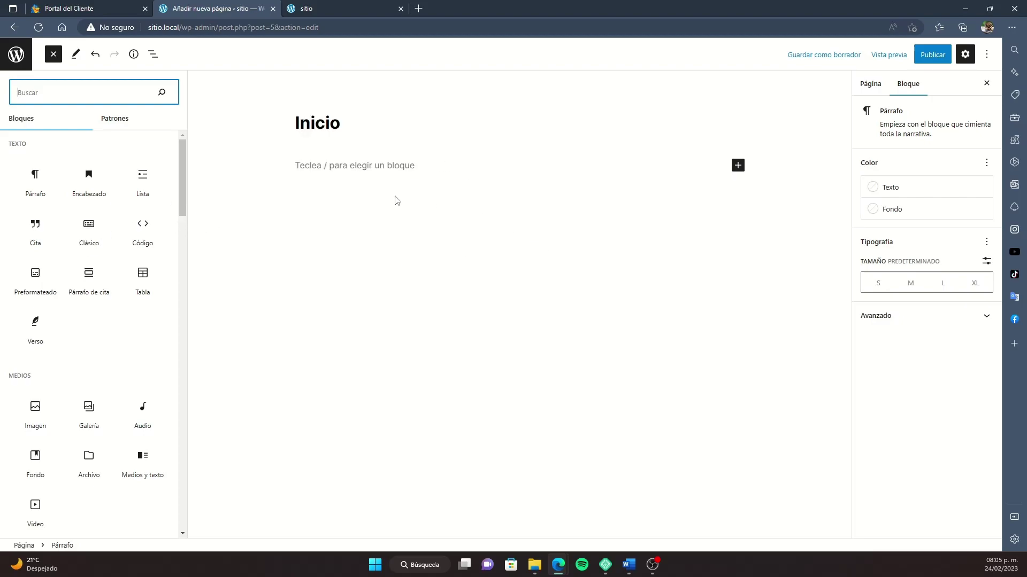
pyautogui.press('Escape')
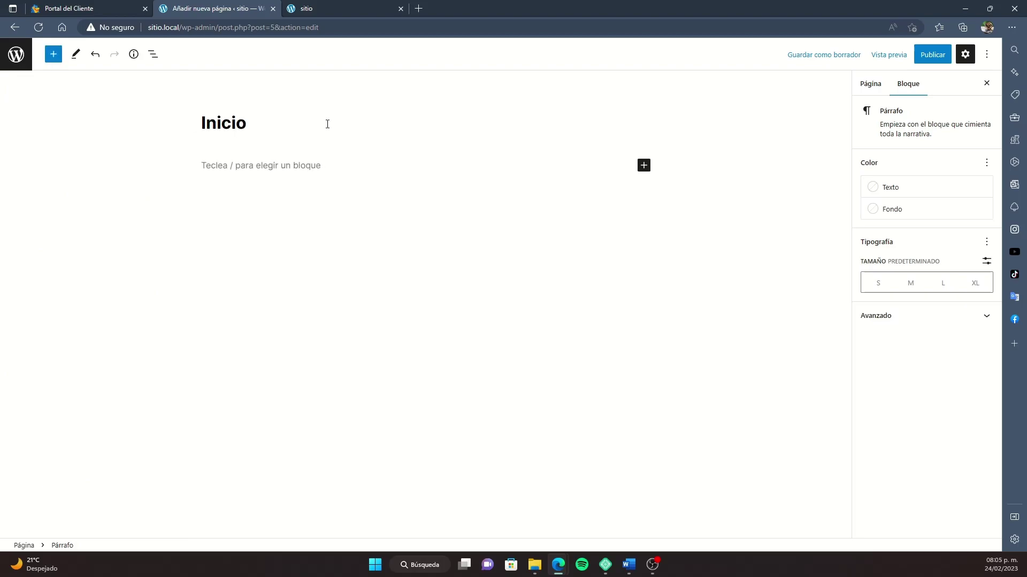
# Step: Insert a Párrafo block in the body of the Inicio page
pyautogui.click(643, 165)
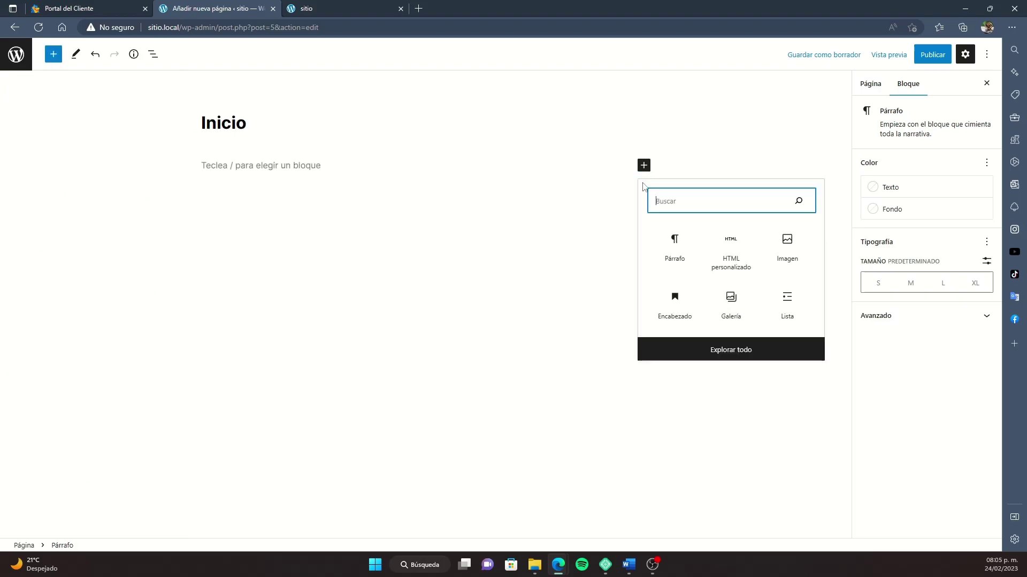
pyautogui.click(675, 249)
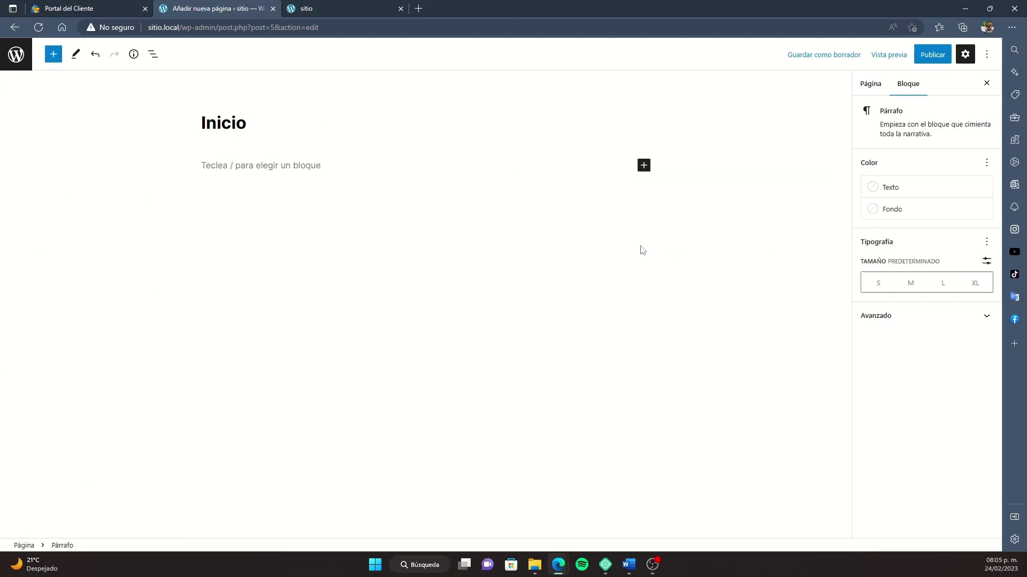
pyautogui.click(643, 165)
pyautogui.click(679, 239)
# Step: Search the web for lorem ipsum in a new browser tab and open the es.lipsum.com generator site
pyautogui.click(418, 8)
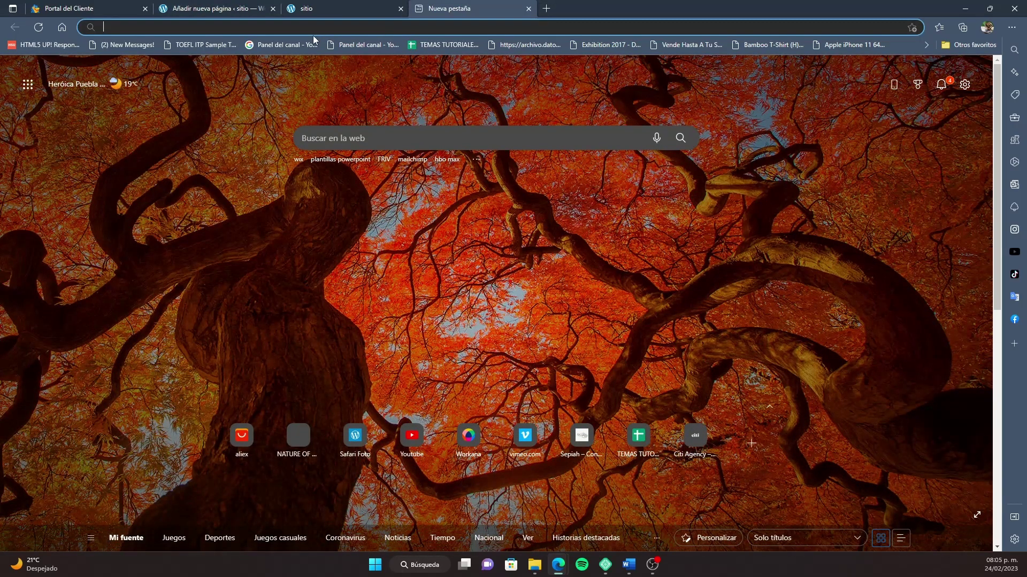
pyautogui.write('lor')
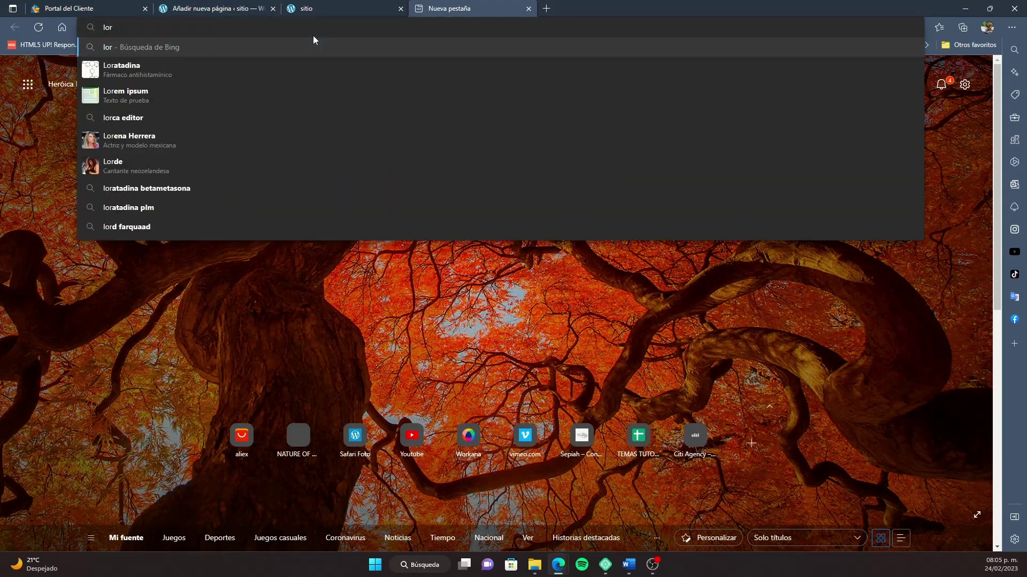
pyautogui.click(209, 98)
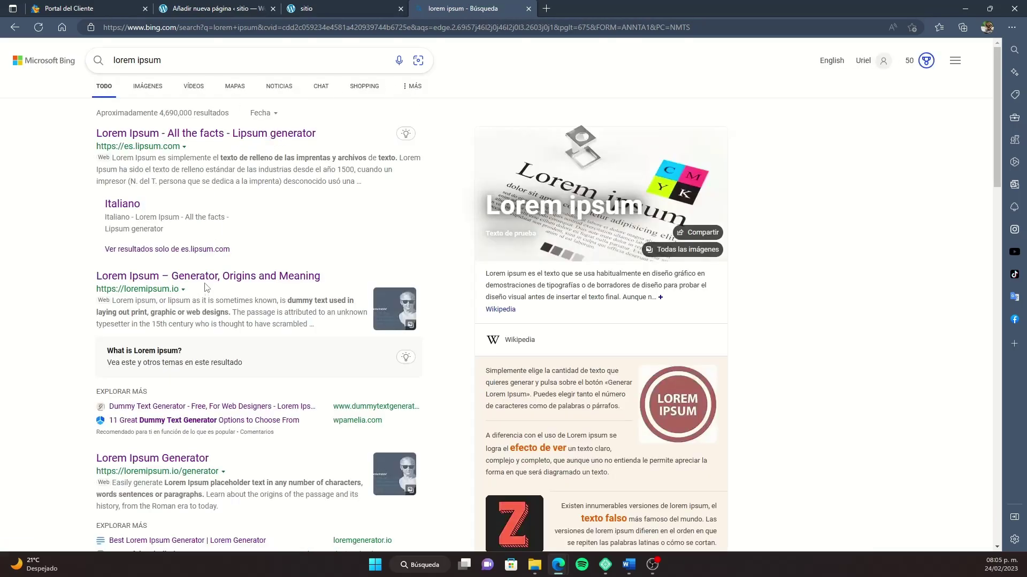
pyautogui.click(206, 136)
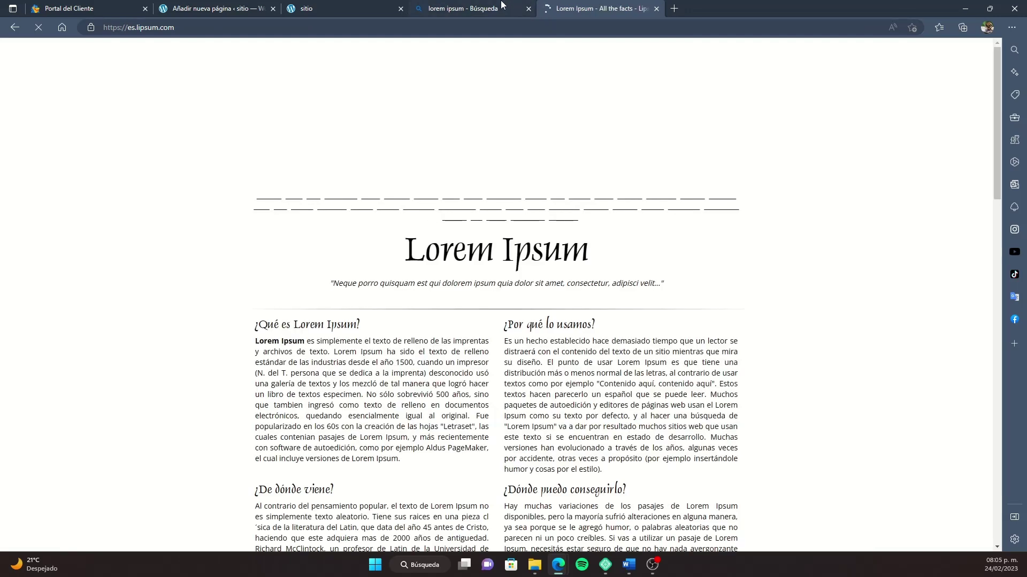
# Step: Search Google for pexels from the lorem ipsum search results tab and open the Pexels site
pyautogui.click(461, 6)
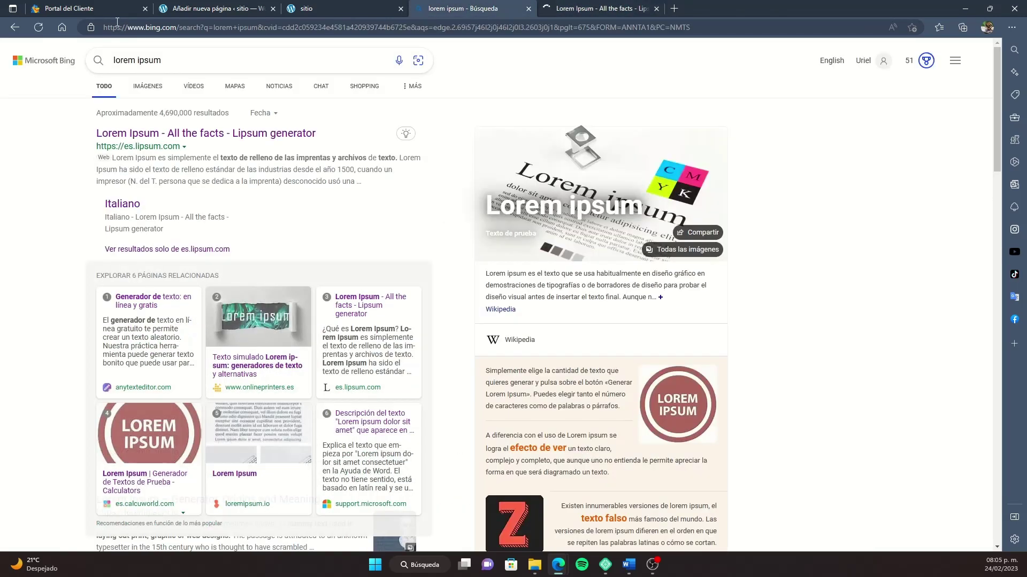
pyautogui.click(62, 27)
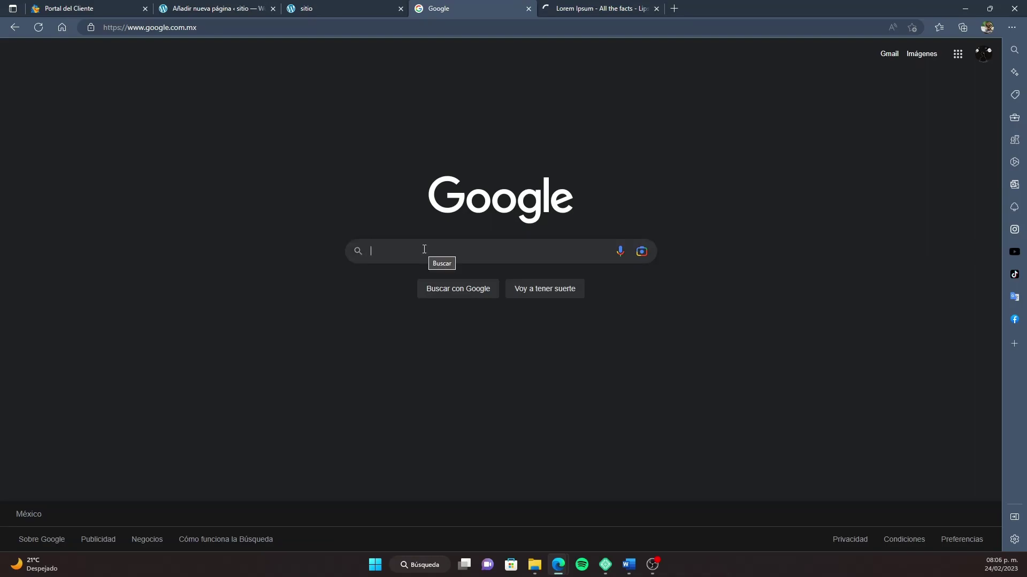
pyautogui.write('pexels')
pyautogui.press('Return')
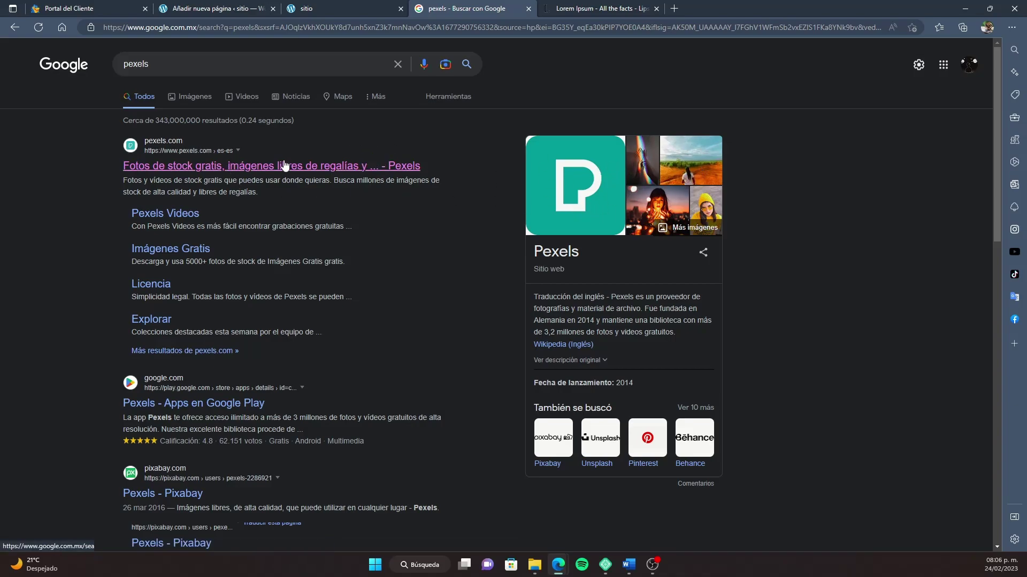
pyautogui.click(193, 171)
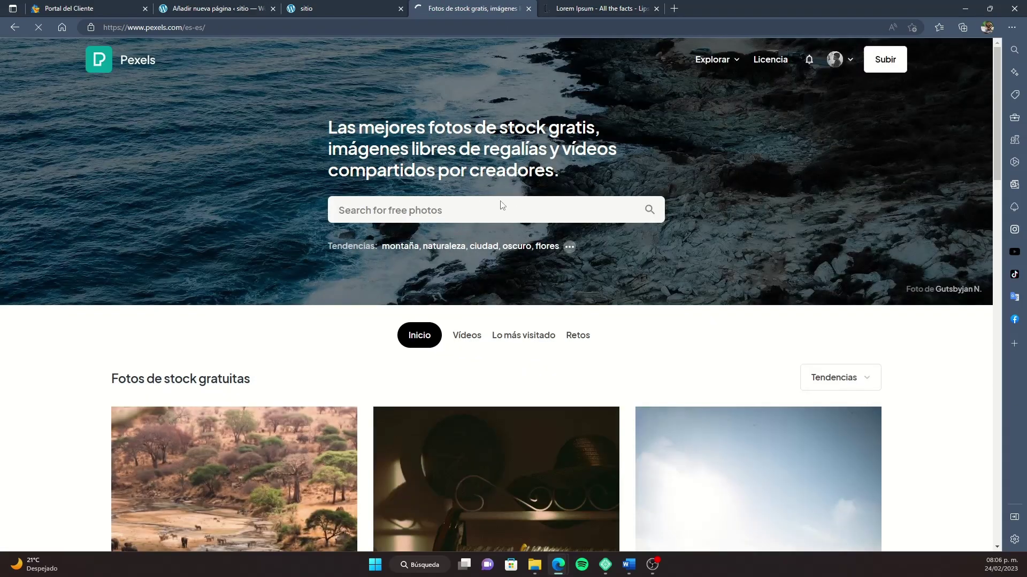
# Step: Search Pexels for mountain photos
pyautogui.scroll(-1, 410, 195)
pyautogui.click(488, 139)
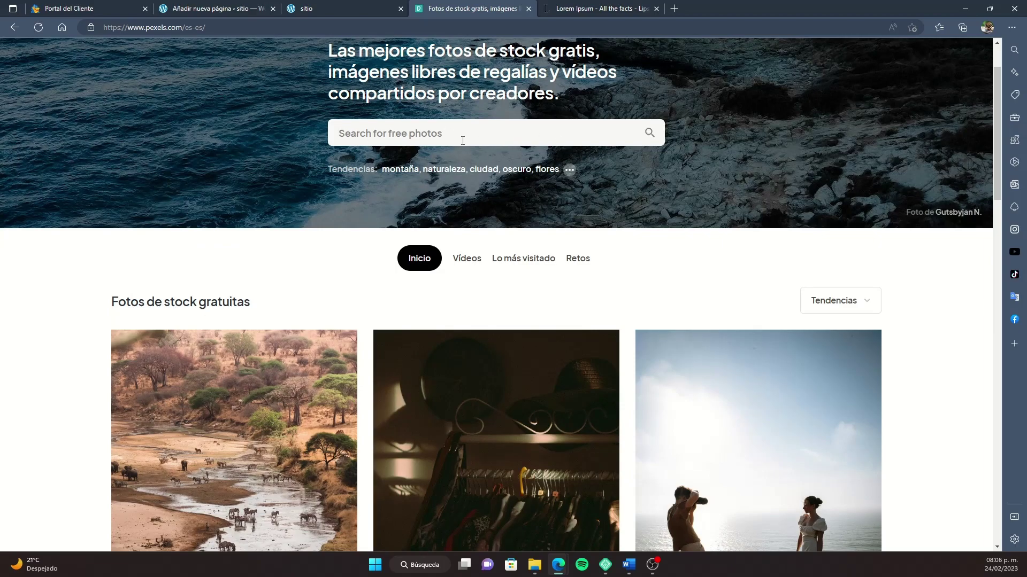
pyautogui.scroll(1, 476, 128)
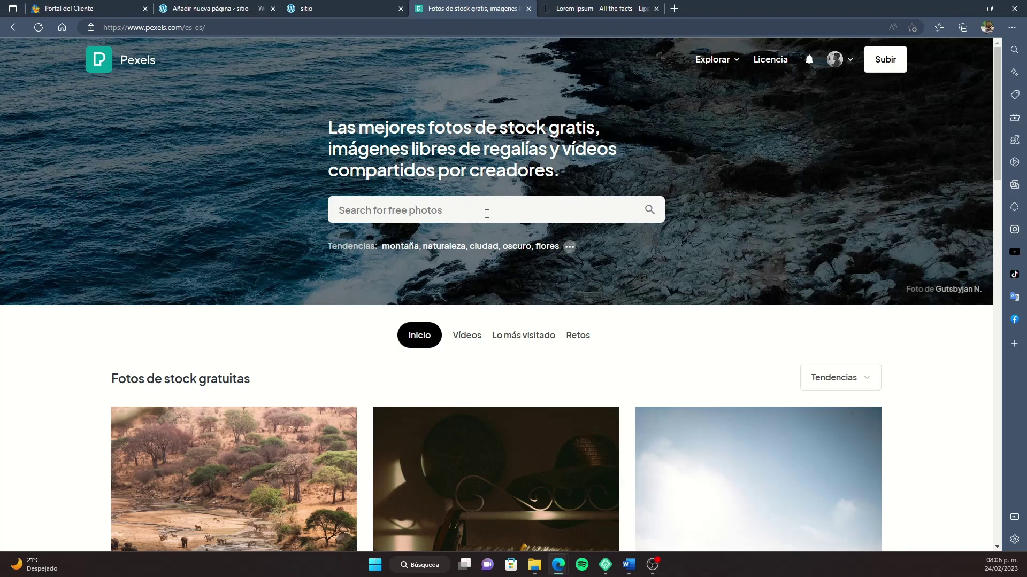
pyautogui.write('mountain')
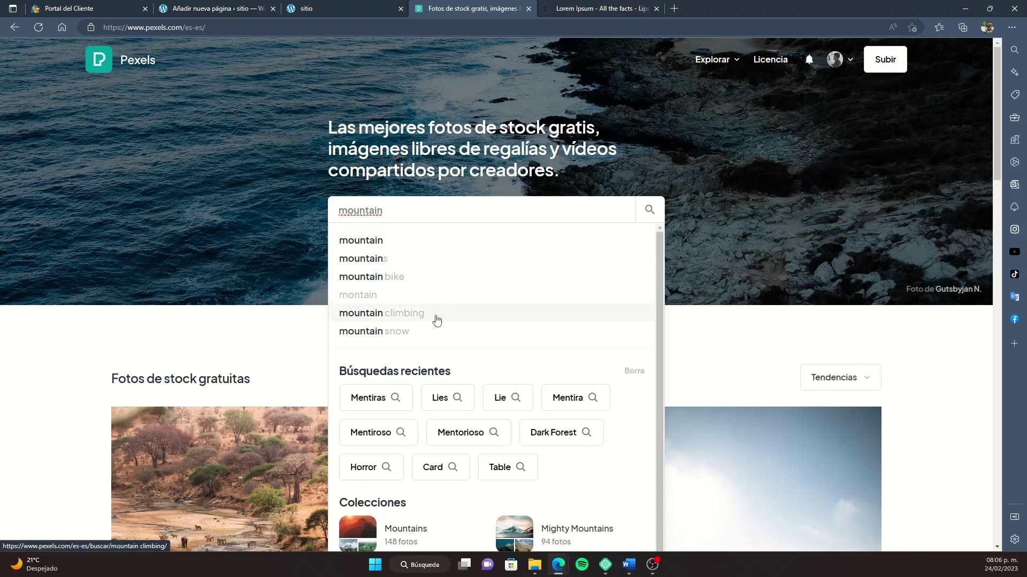
pyautogui.click(386, 241)
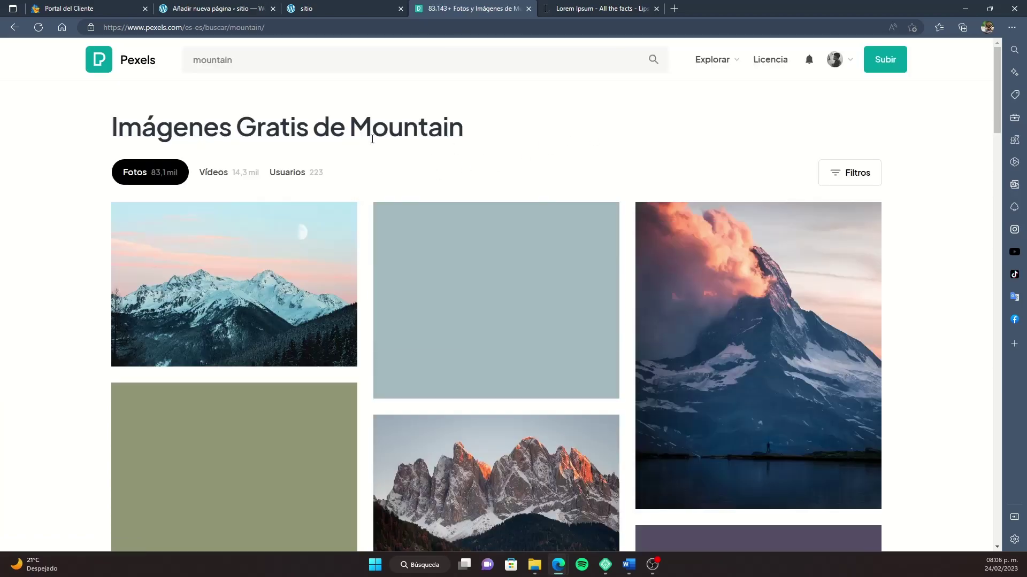
# Step: Download the snowy mountain photo with the moon and pink sky in the Grande 1920x1280 size, and dismiss the thank-you window
pyautogui.scroll(-1, 612, 159)
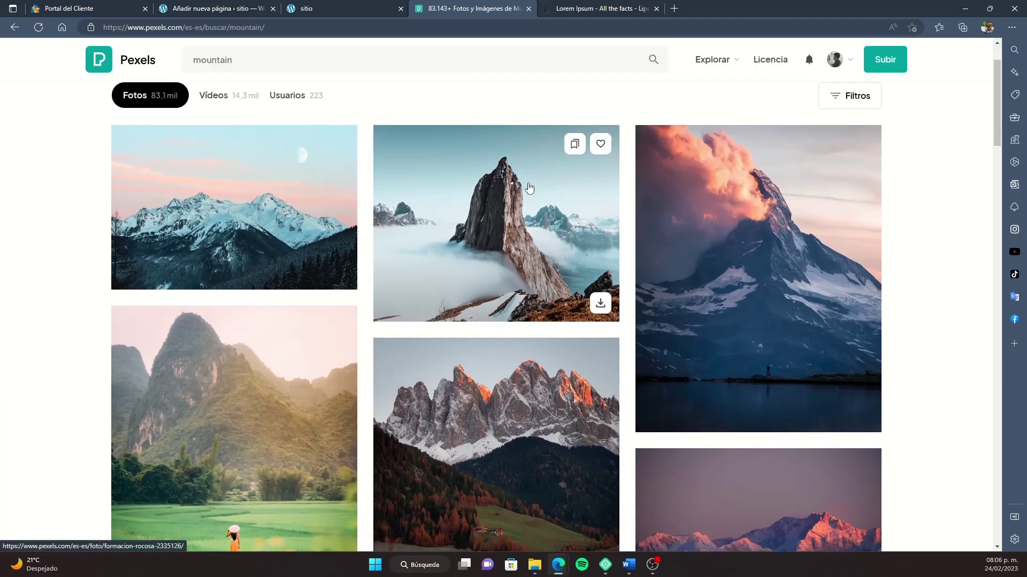
pyautogui.click(289, 213)
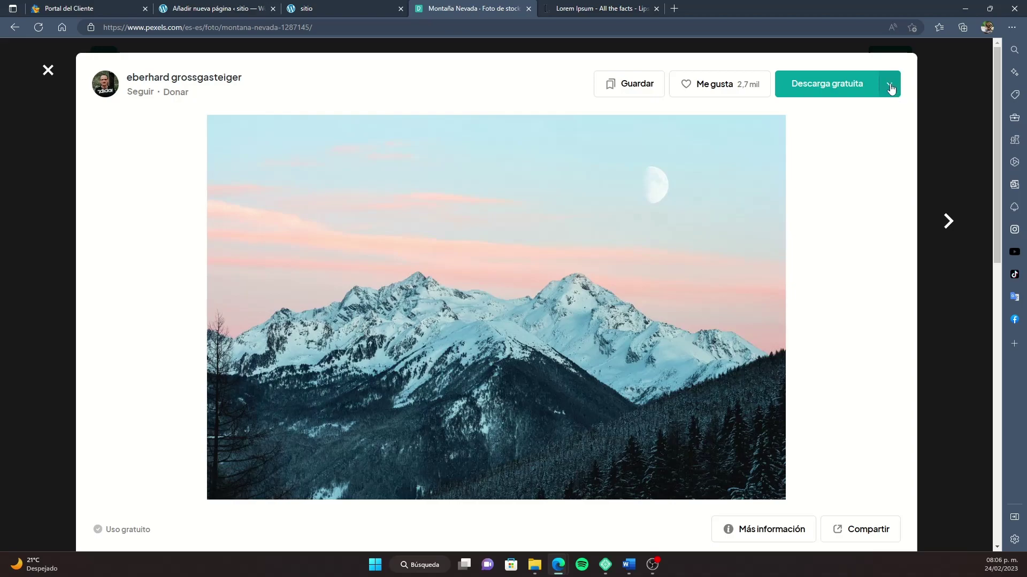
pyautogui.click(890, 88)
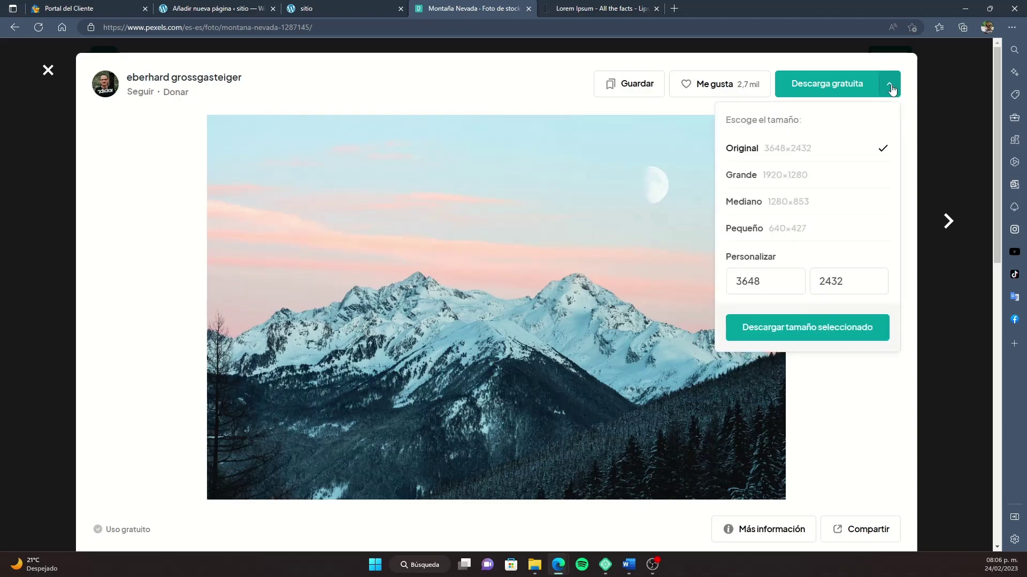
pyautogui.click(805, 178)
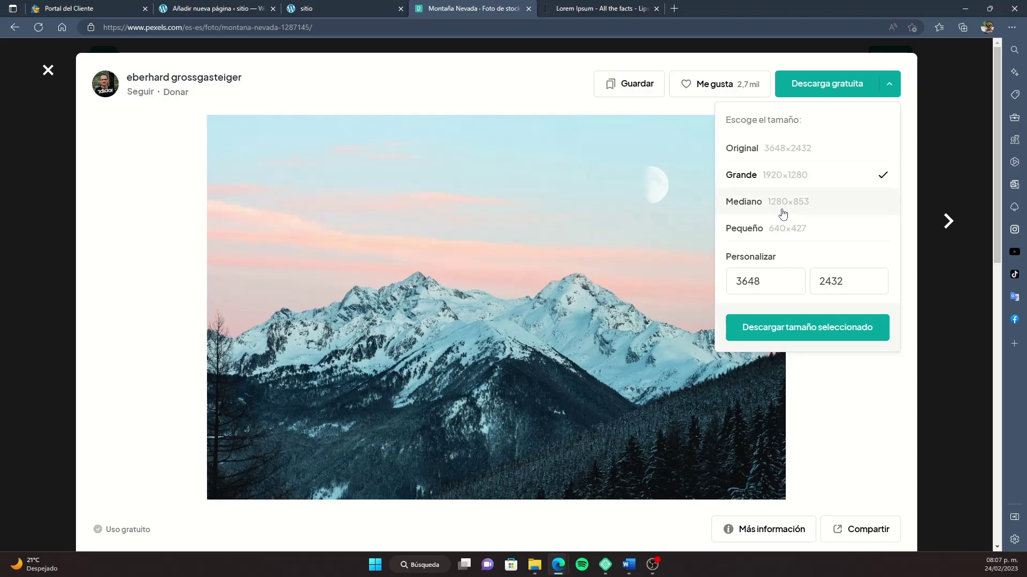
pyautogui.click(779, 332)
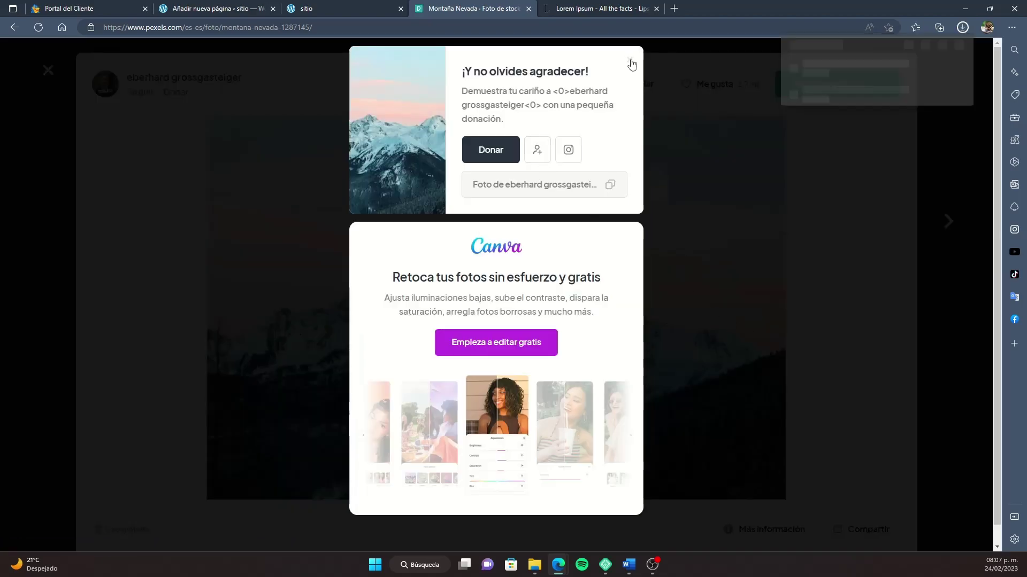
pyautogui.click(628, 61)
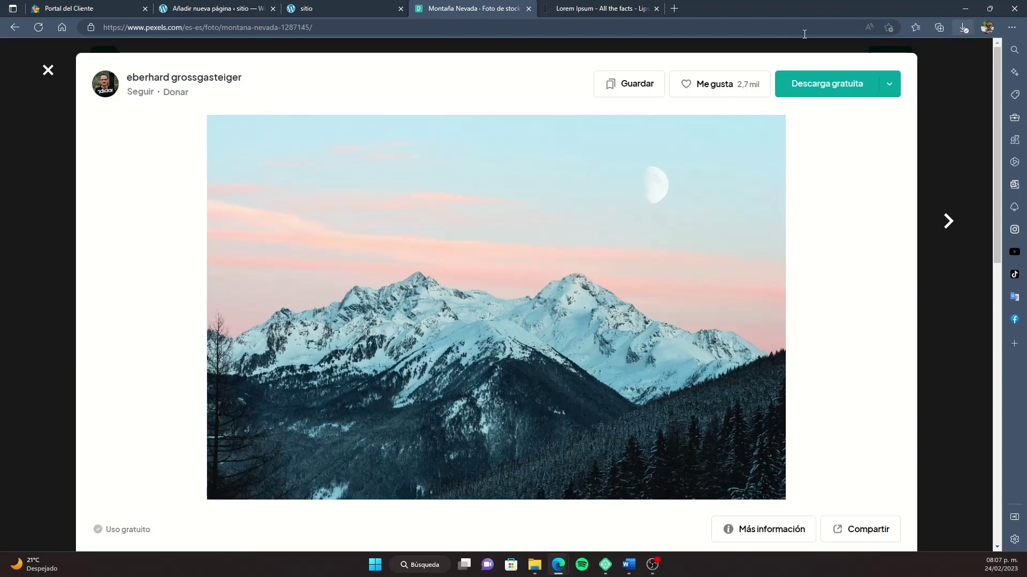
# Step: Generate 10 paragraphs of placeholder text on the Lorem Ipsum site
pyautogui.click(592, 8)
pyautogui.scroll(-7, 678, 273)
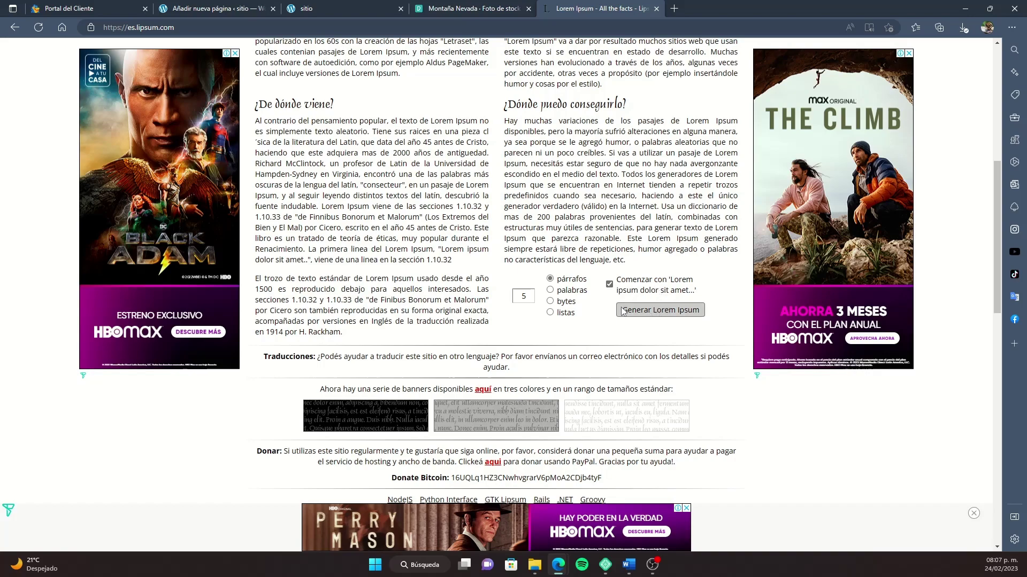
pyautogui.doubleClick(514, 296)
pyautogui.write('10')
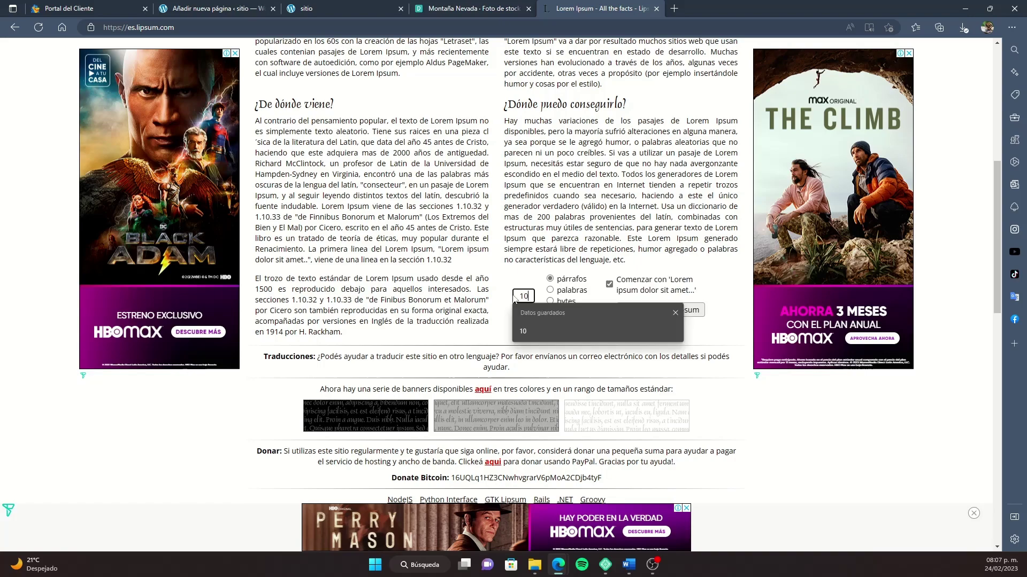
pyautogui.click(648, 308)
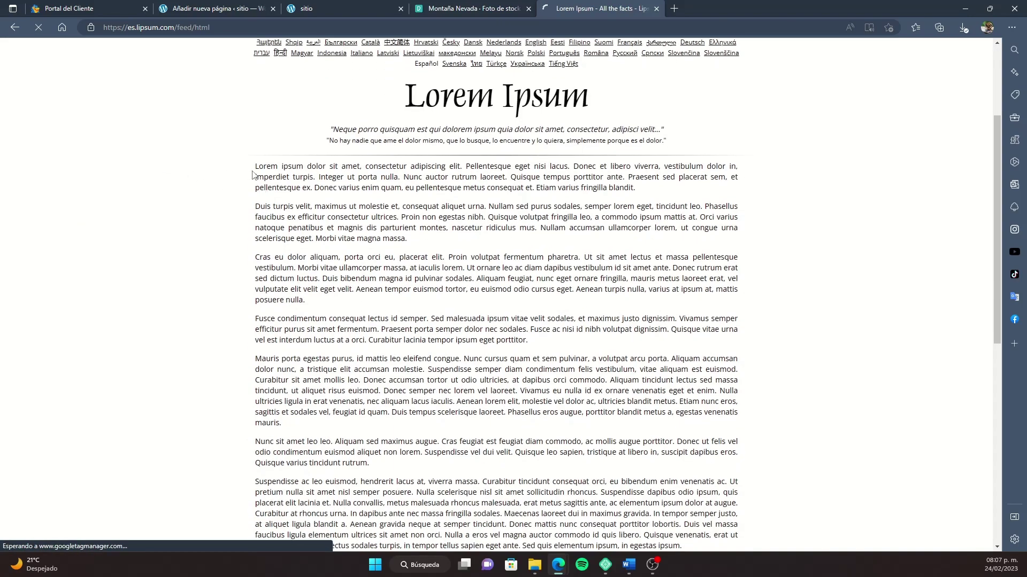
# Step: Copy the first four generated Lorem Ipsum paragraphs and paste them into the body of the Inicio page in WordPress
pyautogui.scroll(-2, 305, 222)
pyautogui.moveTo(255, 166); pyautogui.dragTo(549, 263)
pyautogui.hotkey('ctrl', 'c')
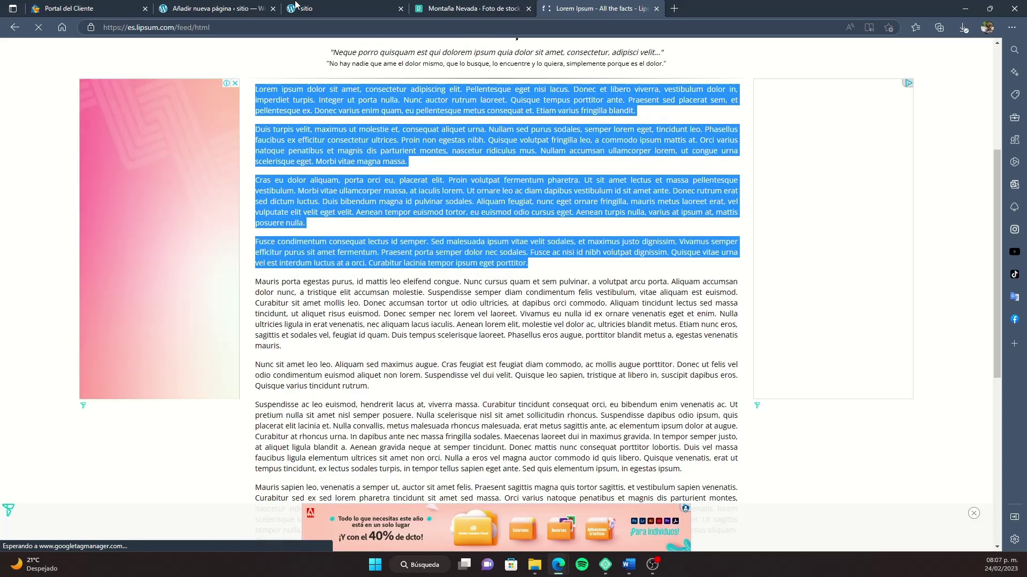
pyautogui.click(326, 6)
pyautogui.click(264, 5)
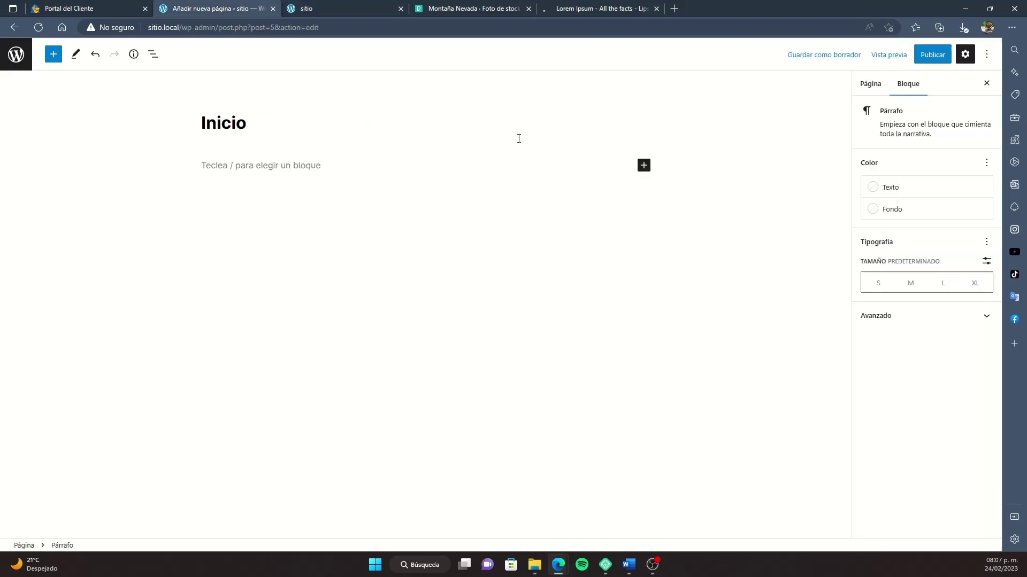
pyautogui.hotkey('ctrl', 'v')
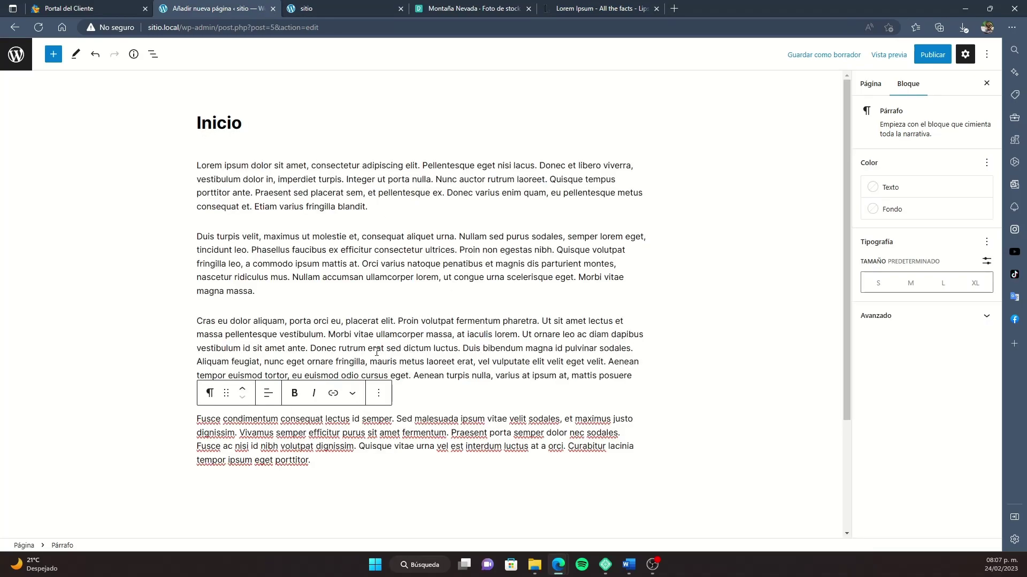
pyautogui.click(423, 349)
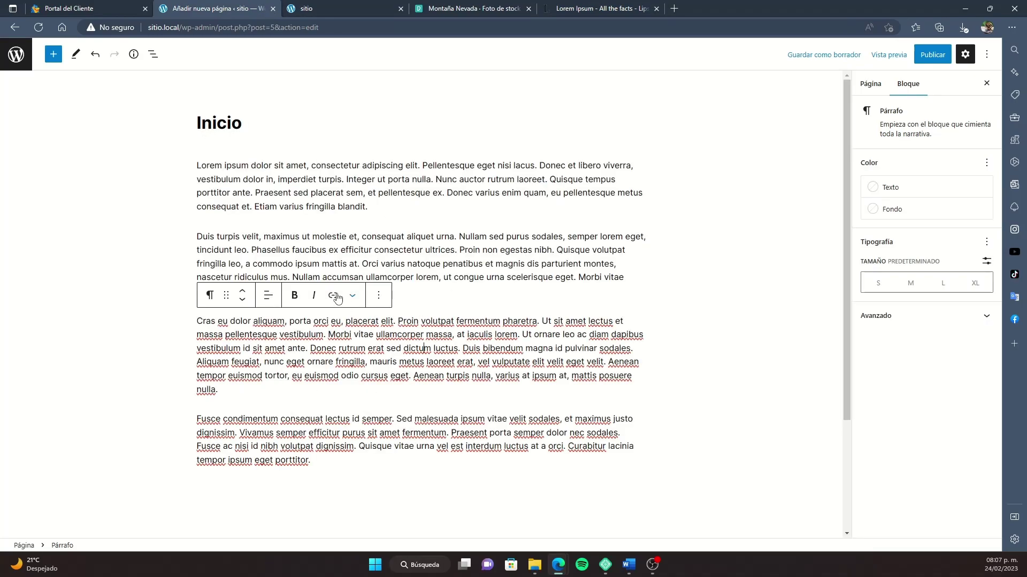
pyautogui.click(255, 249)
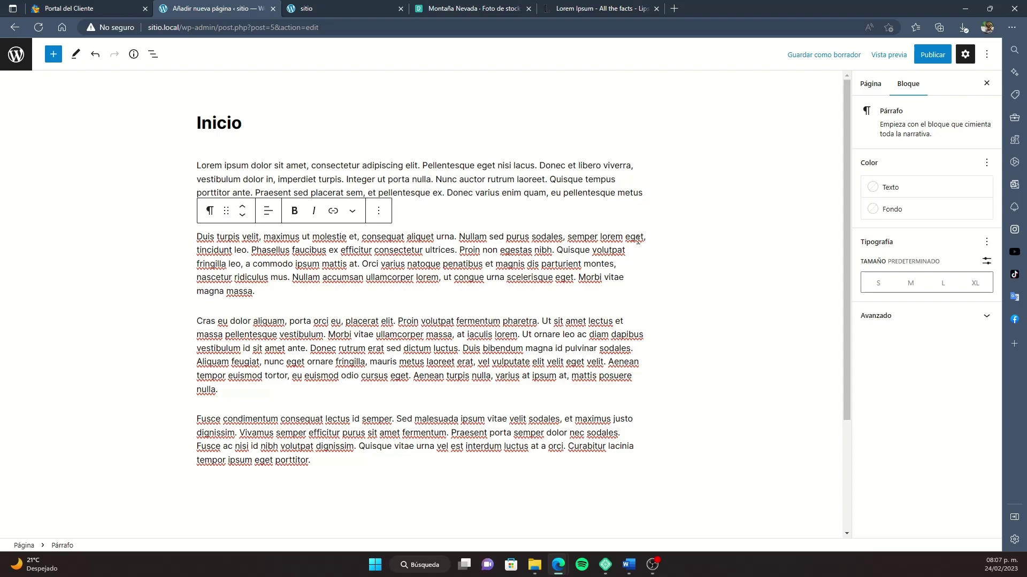
# Step: Insert a Grupo block below the last paragraph of the Inicio page
pyautogui.click(668, 333)
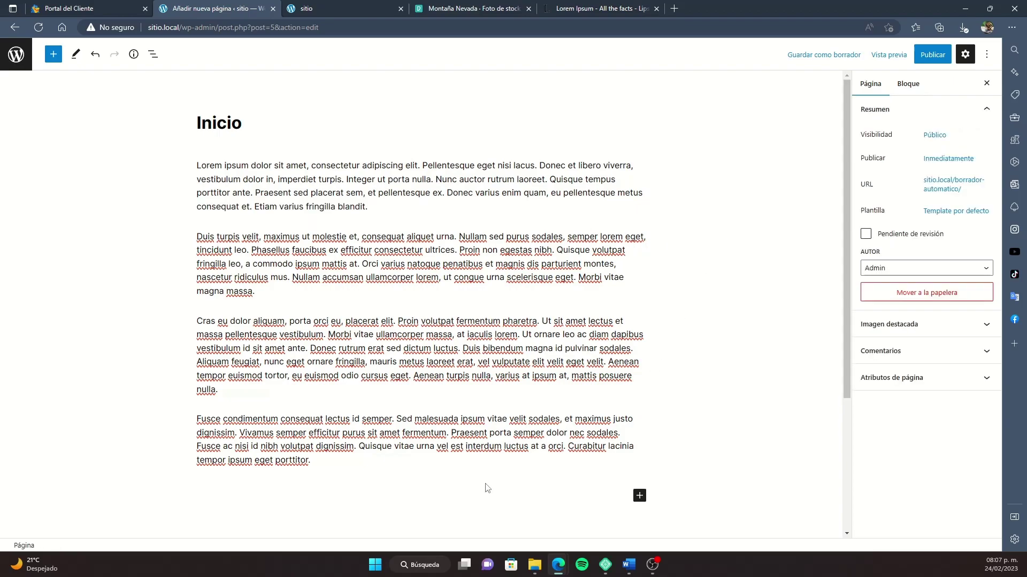
pyautogui.scroll(-1, 529, 470)
pyautogui.click(640, 426)
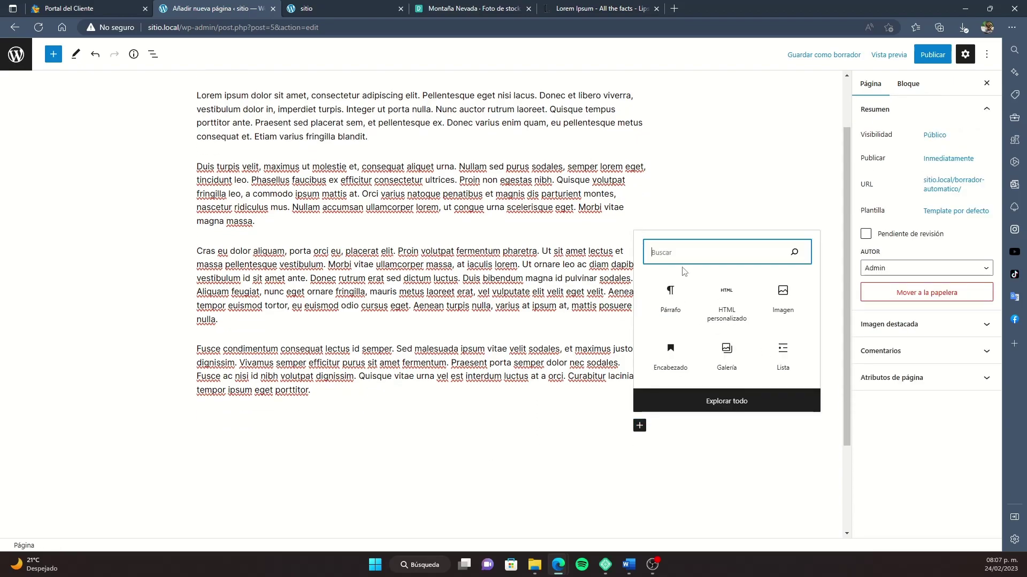
pyautogui.write('gru')
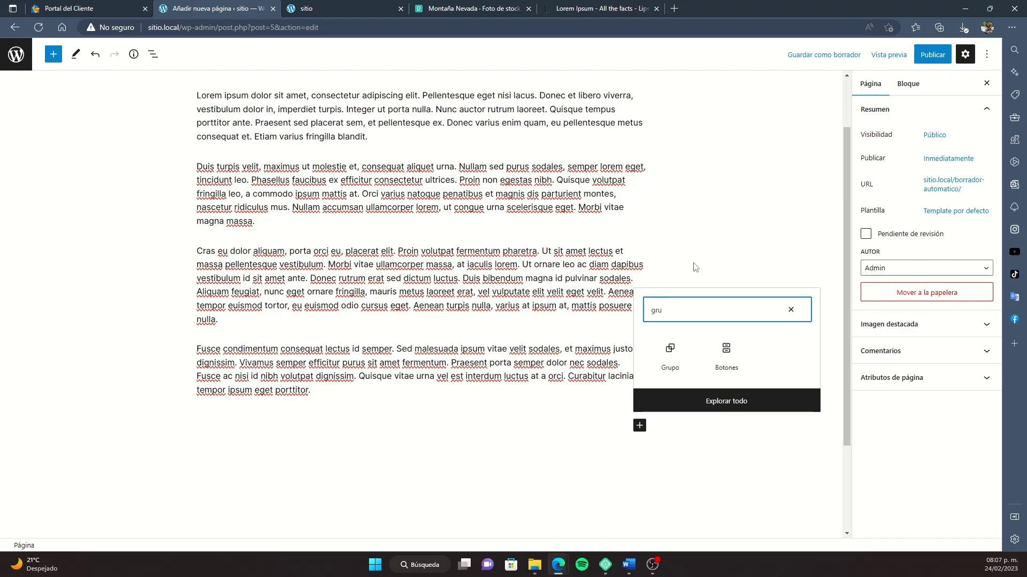
pyautogui.click(671, 355)
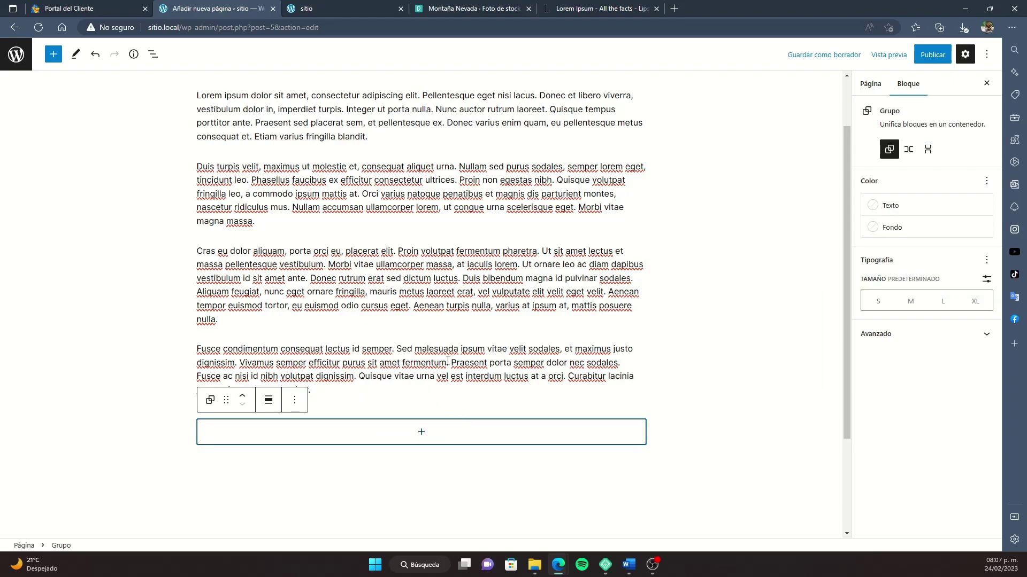
# Step: Add a paragraph inside the empty Grupo block and paste the four copied Lorem Ipsum paragraphs into it
pyautogui.click(430, 362)
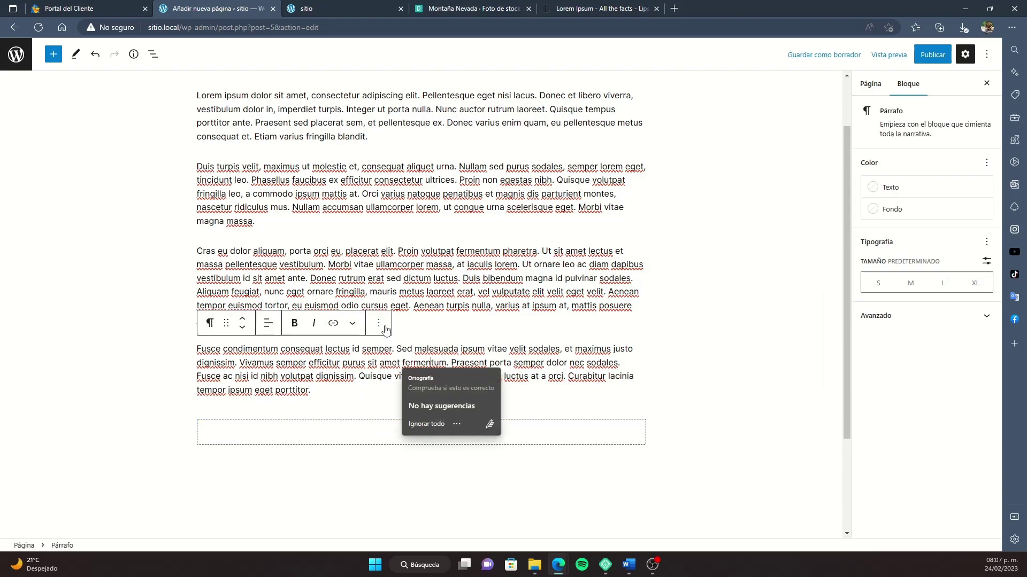
pyautogui.click(446, 278)
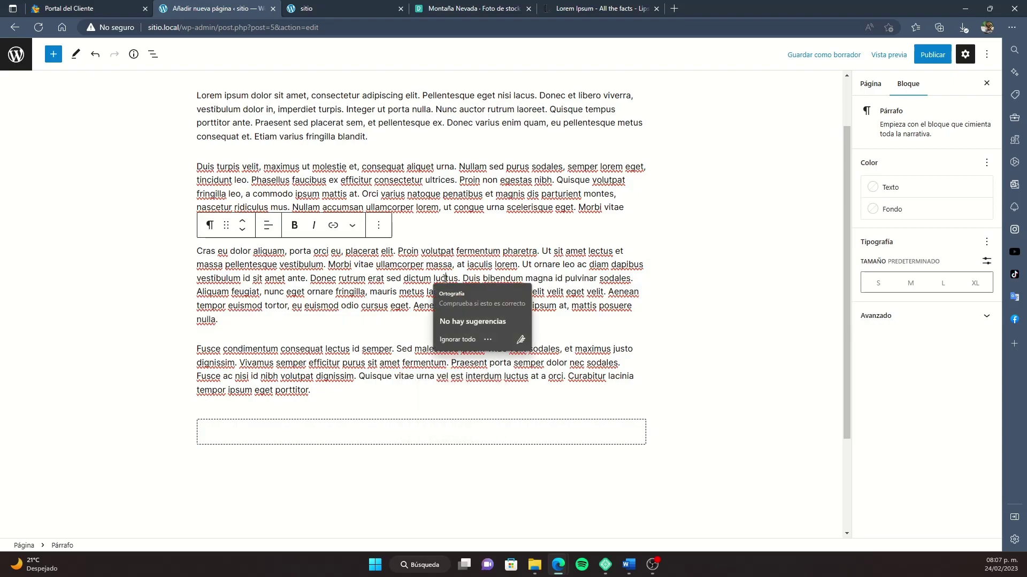
pyautogui.click(432, 434)
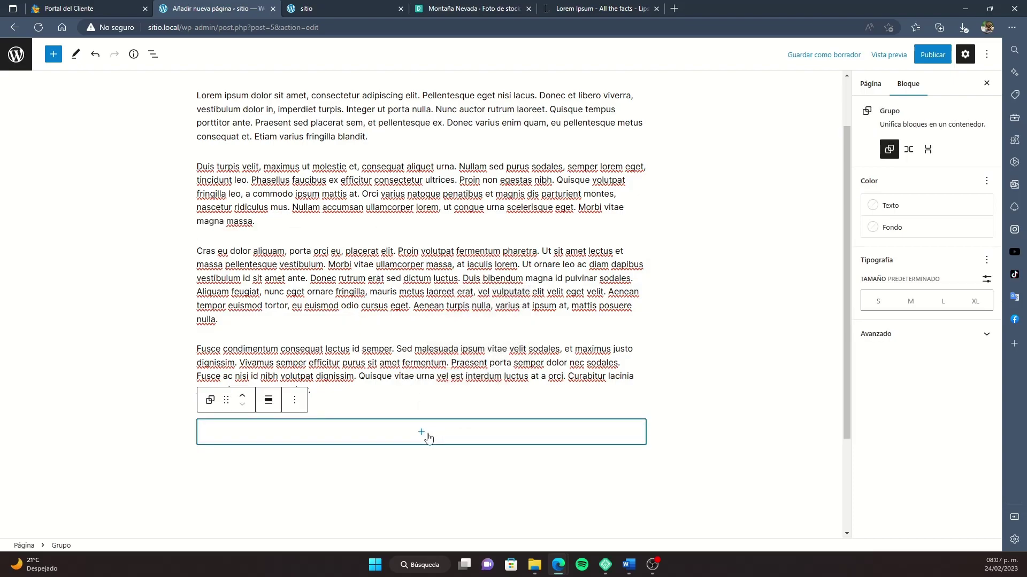
pyautogui.click(421, 432)
pyautogui.click(365, 298)
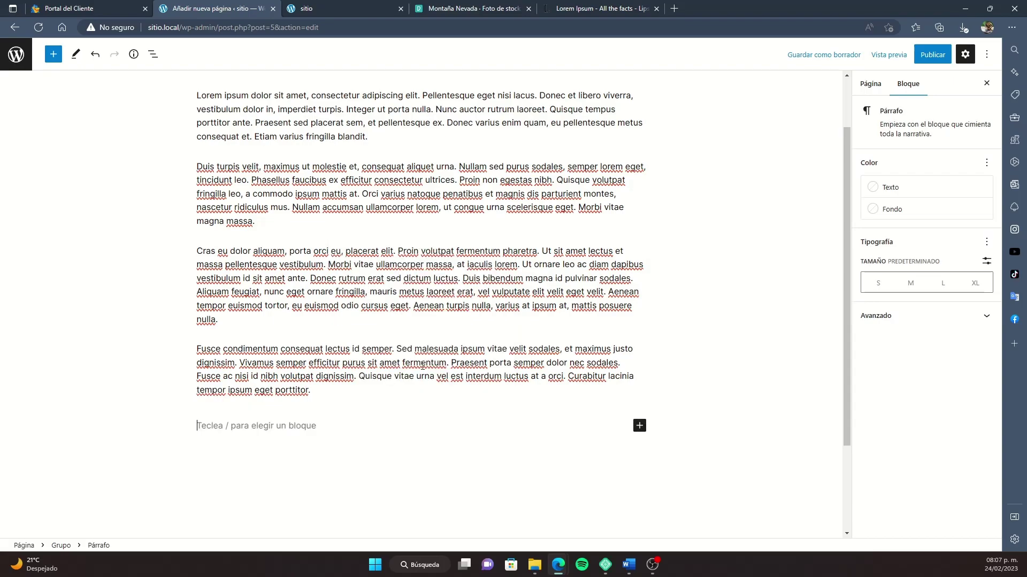
pyautogui.scroll(-1, 275, 430)
pyautogui.hotkey('ctrl', 'v')
pyautogui.click(358, 301)
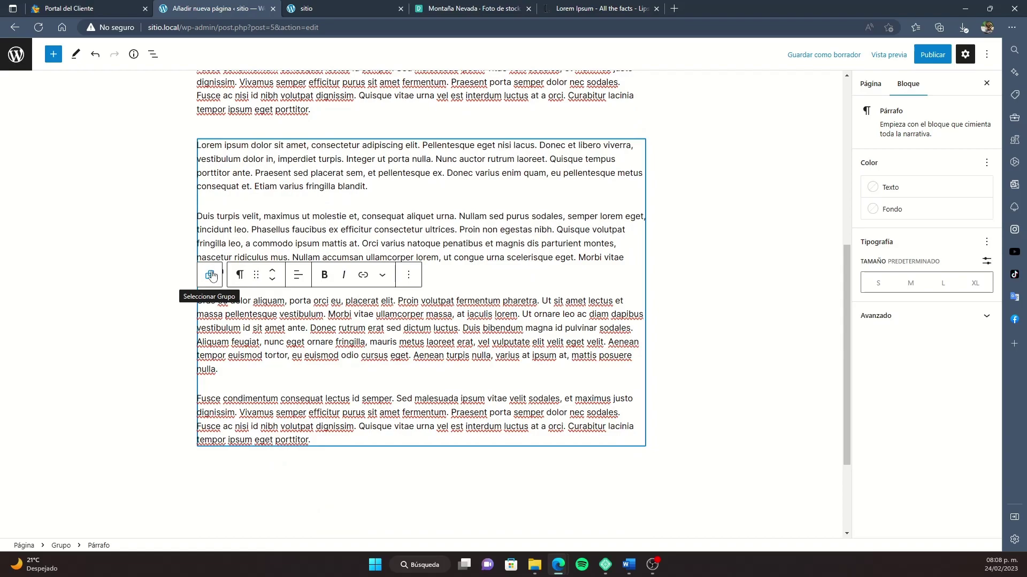
# Step: Delete the four original Lorem Ipsum paragraphs above the group, keeping only the grouped copies
pyautogui.scroll(3, 374, 321)
pyautogui.rightClick(467, 233)
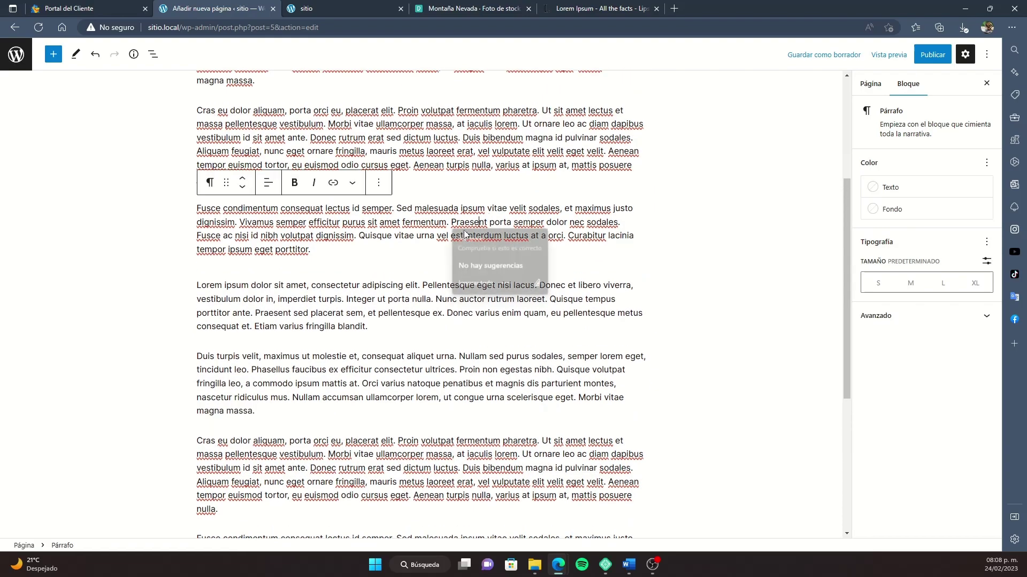
pyautogui.click(385, 187)
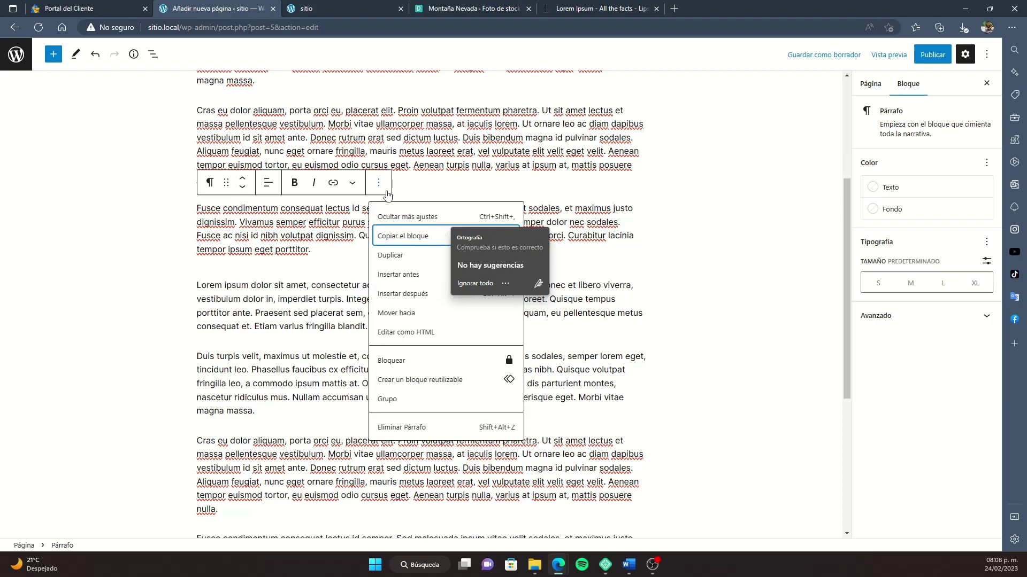
pyautogui.click(421, 427)
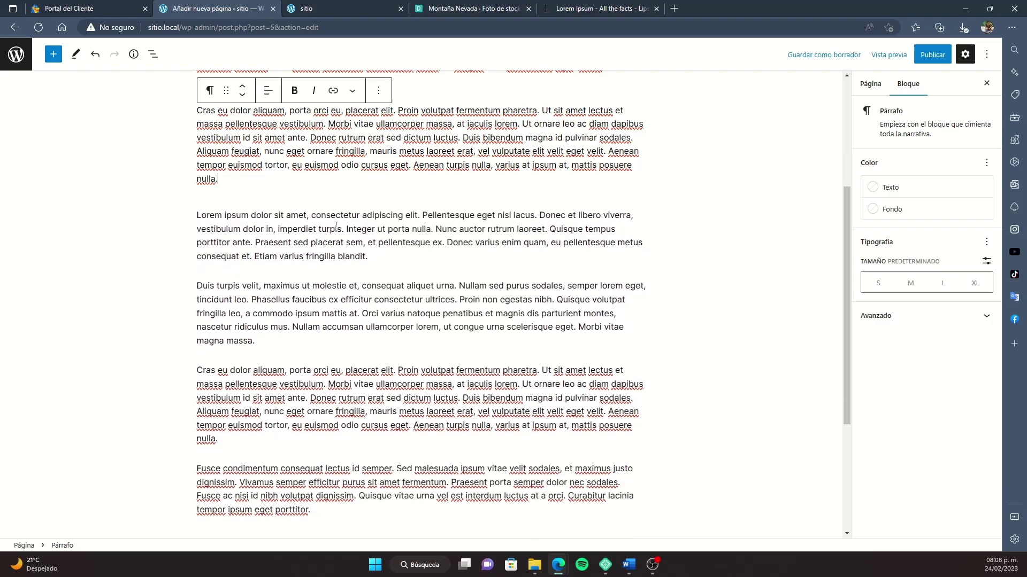
pyautogui.click(379, 295)
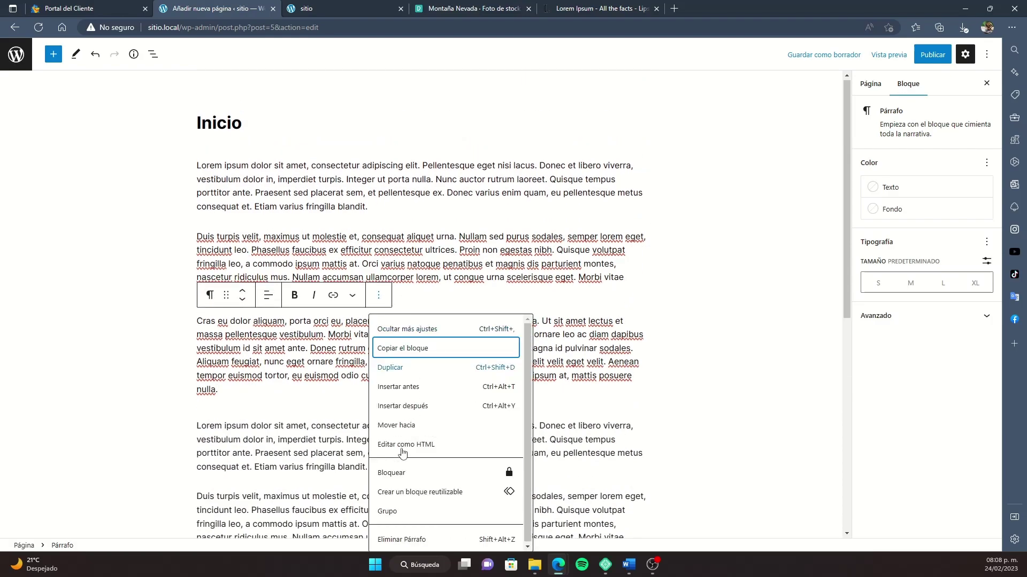
pyautogui.click(424, 540)
pyautogui.click(379, 211)
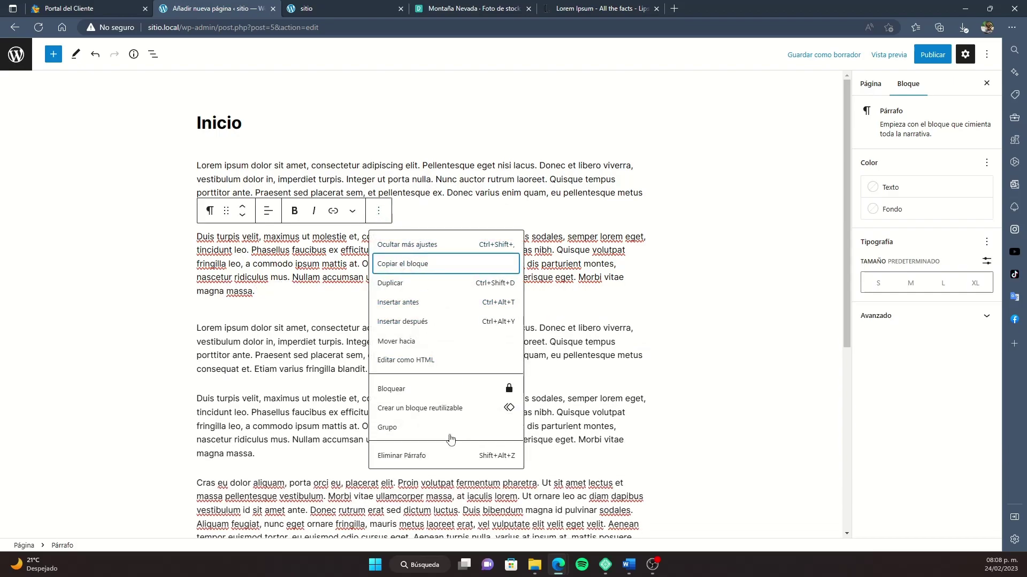
pyautogui.click(432, 457)
pyautogui.click(379, 139)
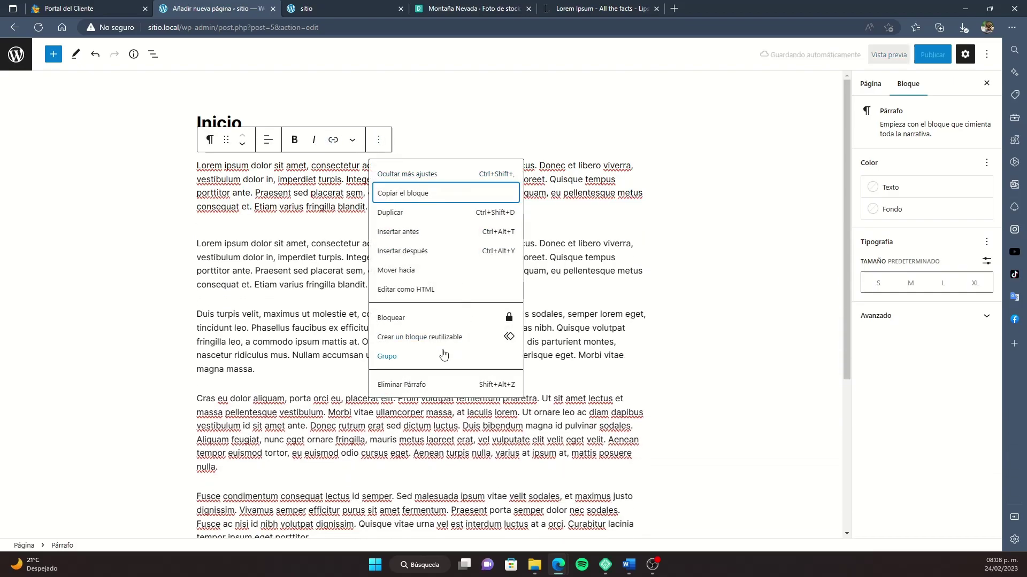
pyautogui.click(495, 385)
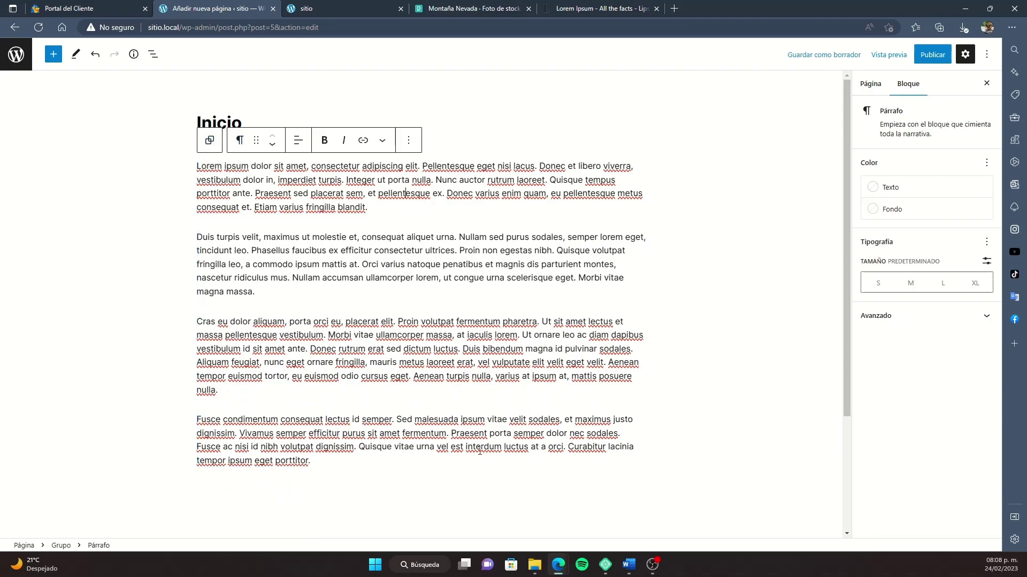
pyautogui.click(338, 461)
pyautogui.click(476, 498)
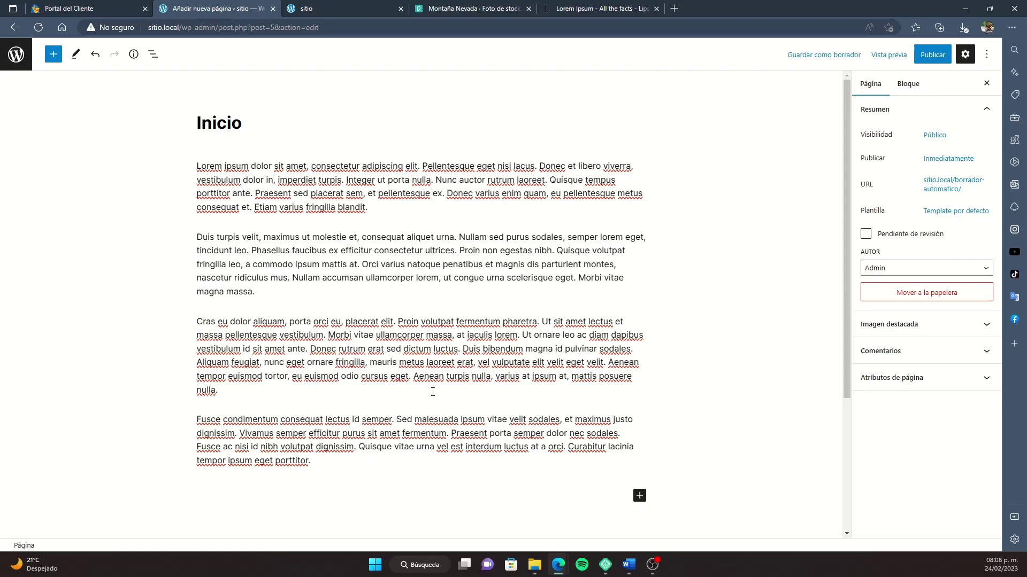
pyautogui.scroll(-1, 571, 449)
pyautogui.click(287, 305)
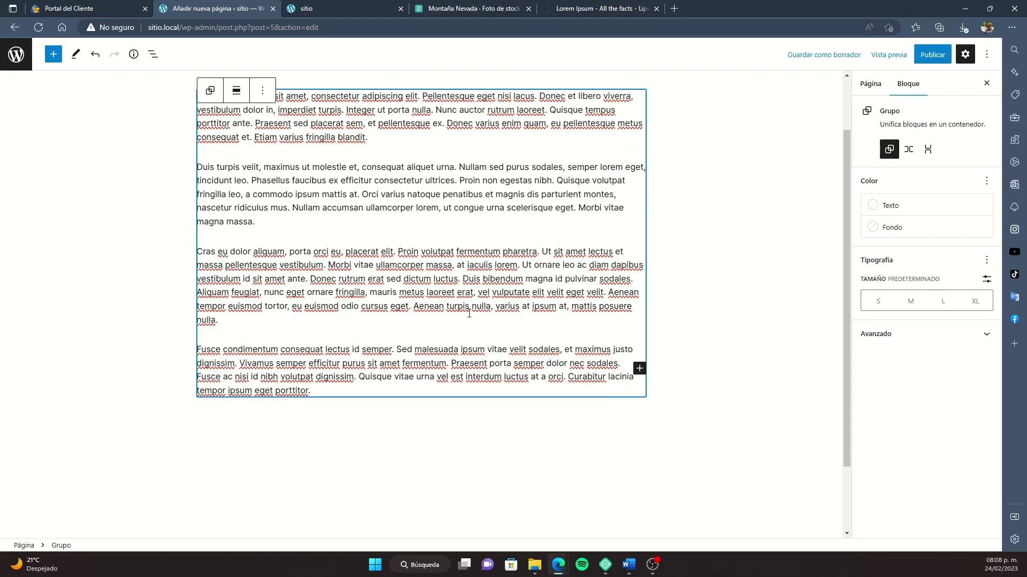
pyautogui.click(402, 415)
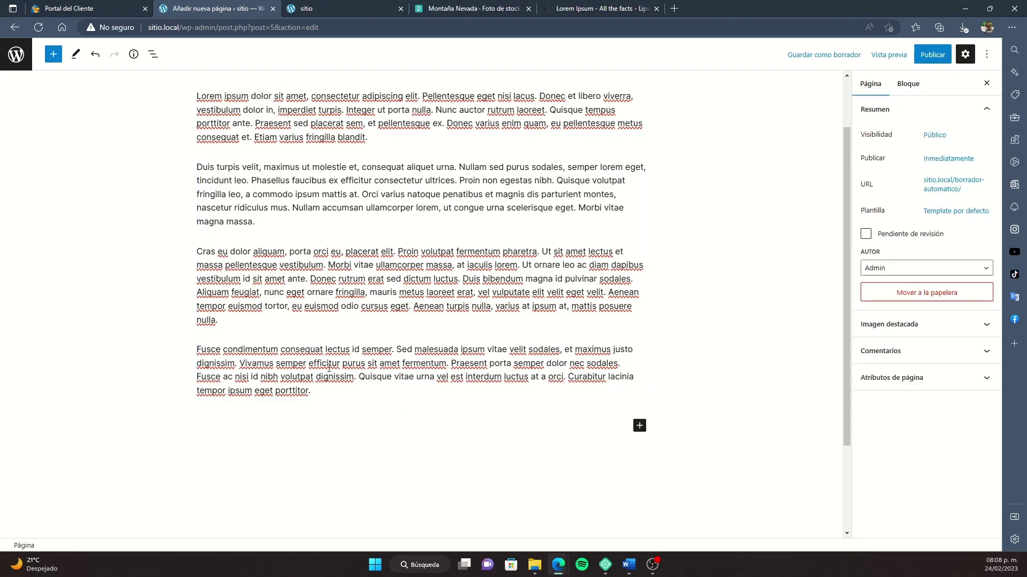
# Step: Select the group that contains the paragraphs and add an Imagen block at its end
pyautogui.click(307, 353)
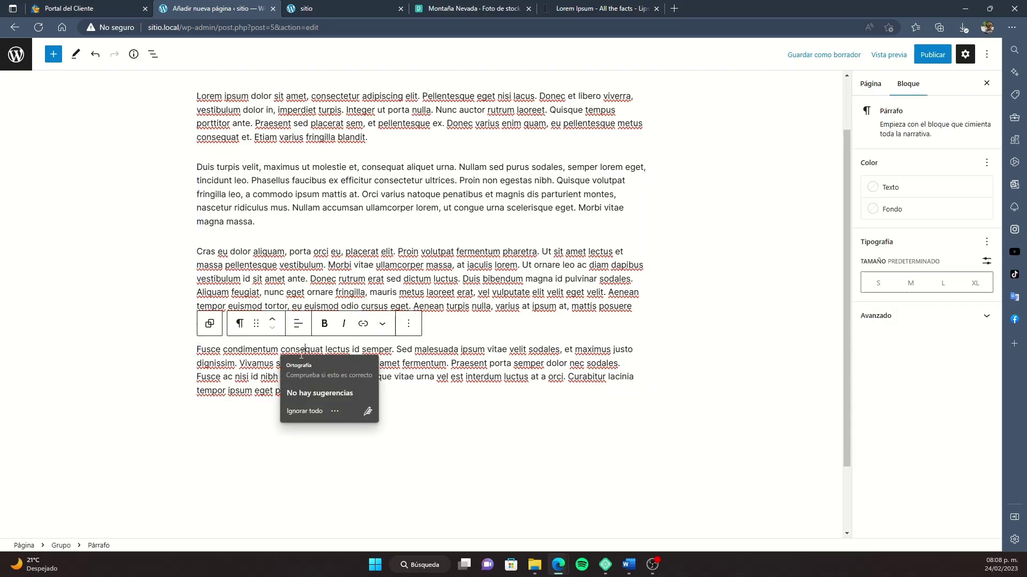
pyautogui.click(210, 326)
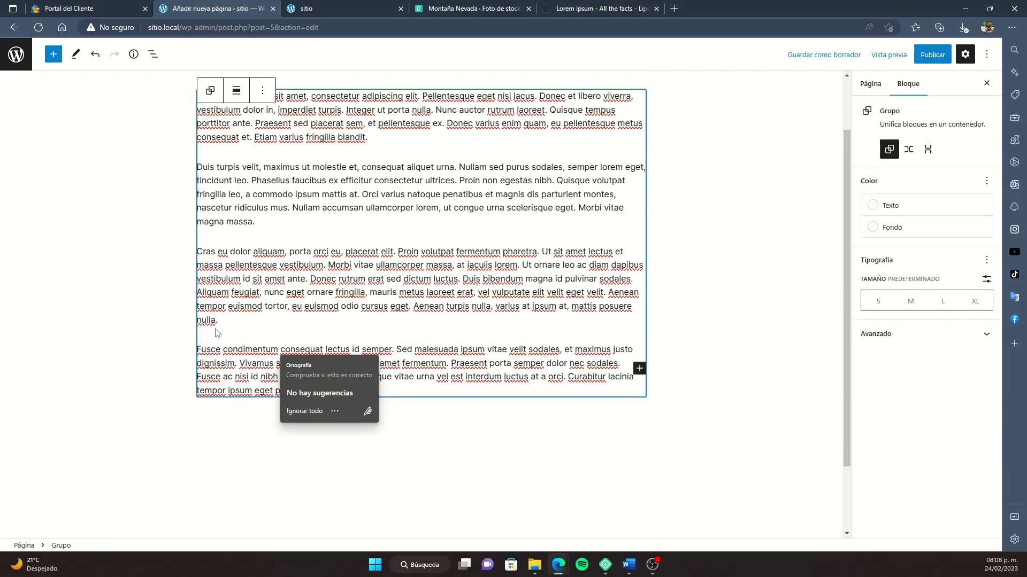
pyautogui.click(639, 369)
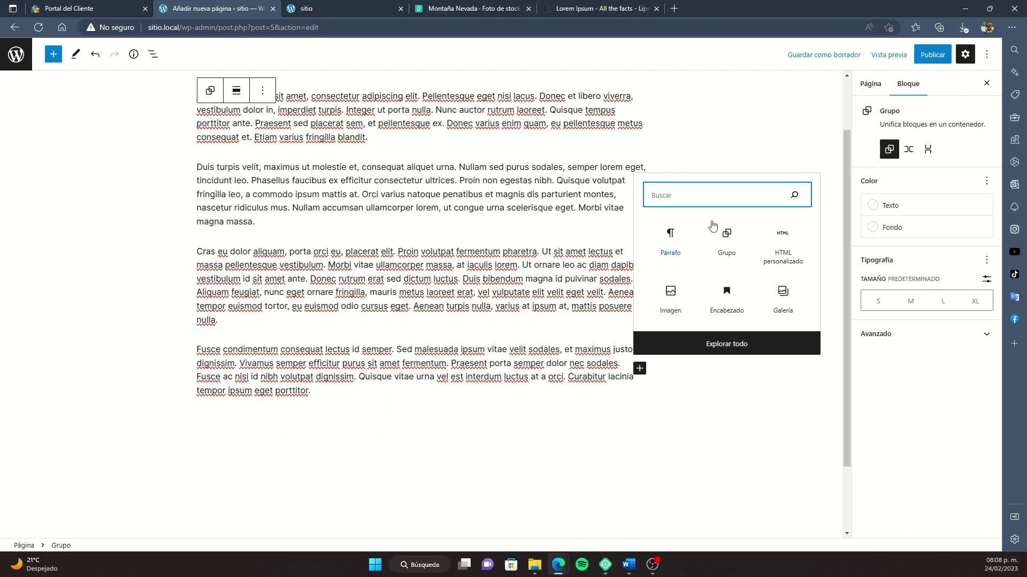
pyautogui.click(672, 295)
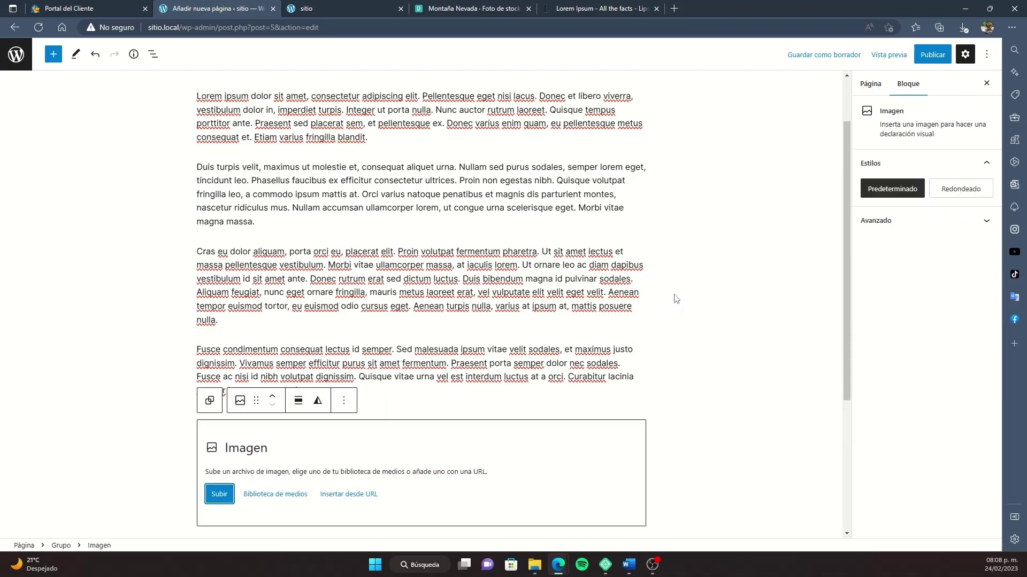
# Step: Upload the downloaded snowy mountain photo from the Descargas folder into the Imagen block
pyautogui.click(225, 500)
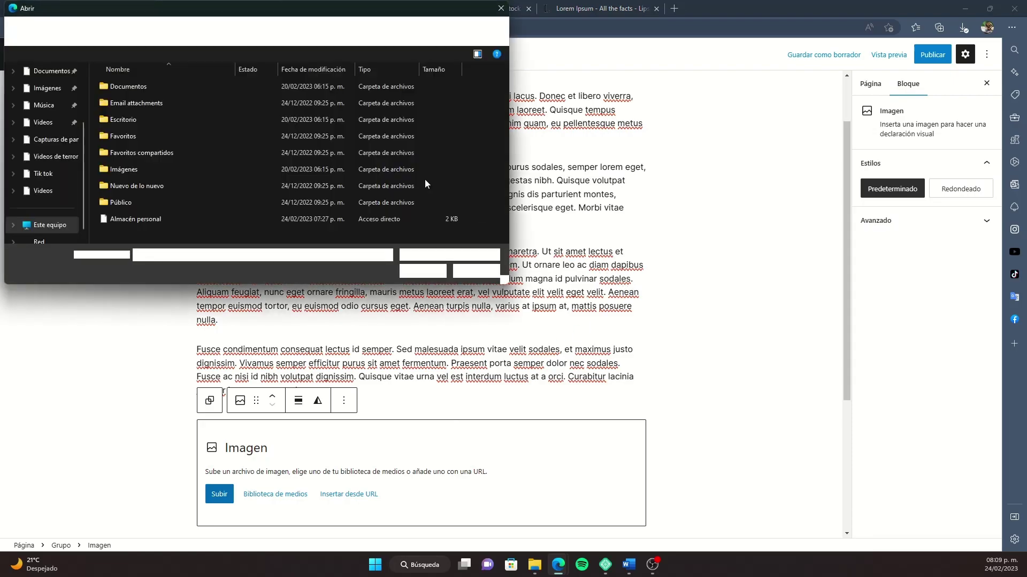
pyautogui.scroll(1, 45, 152)
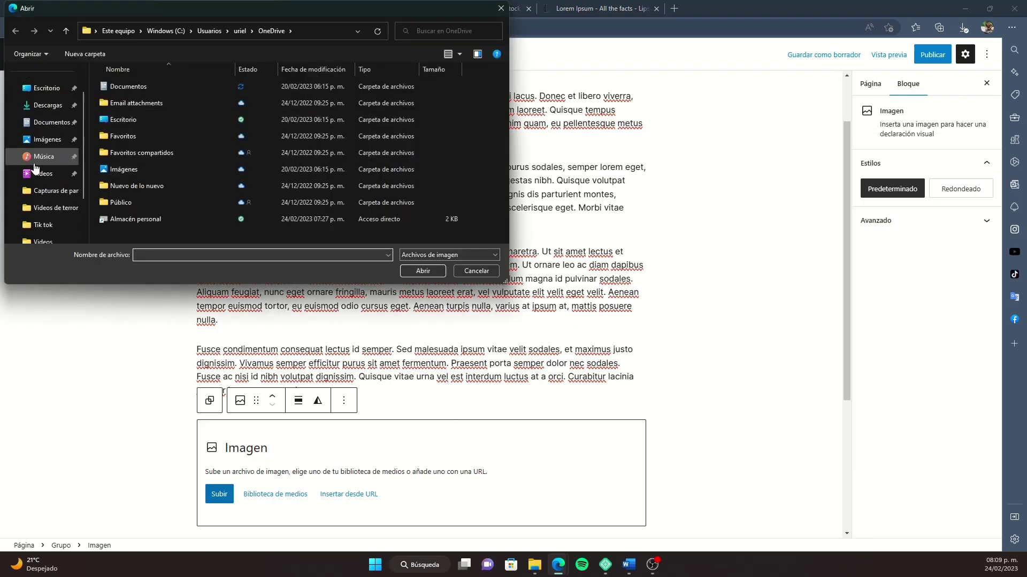
pyautogui.click(47, 106)
pyautogui.click(161, 101)
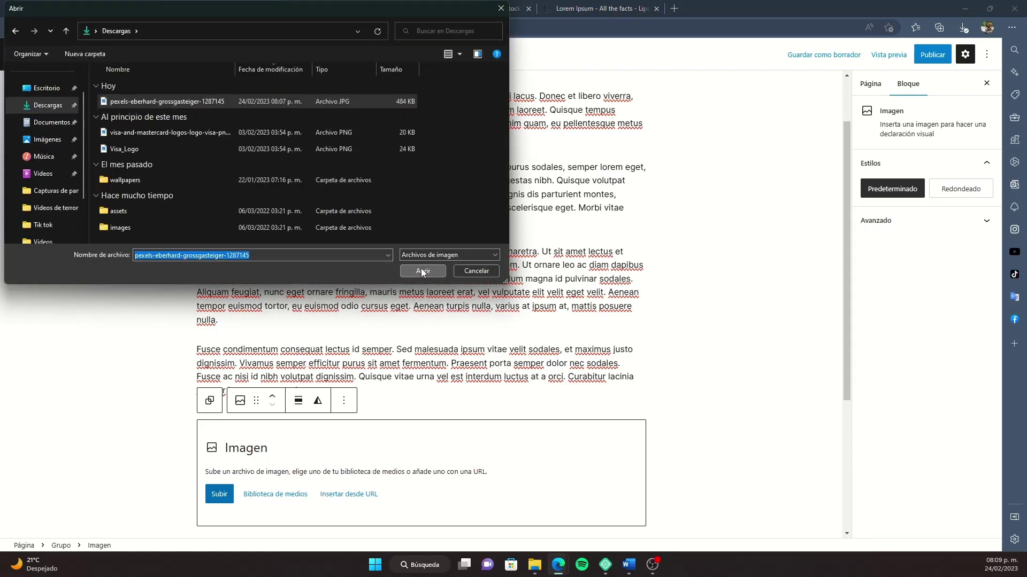
pyautogui.click(423, 270)
pyautogui.scroll(-4, 333, 327)
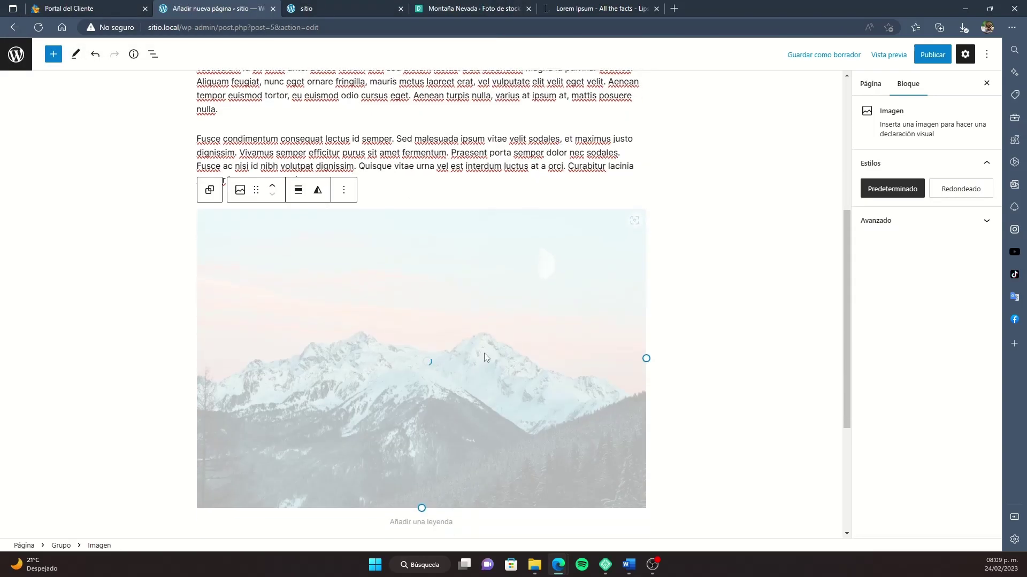
pyautogui.scroll(-4, 502, 378)
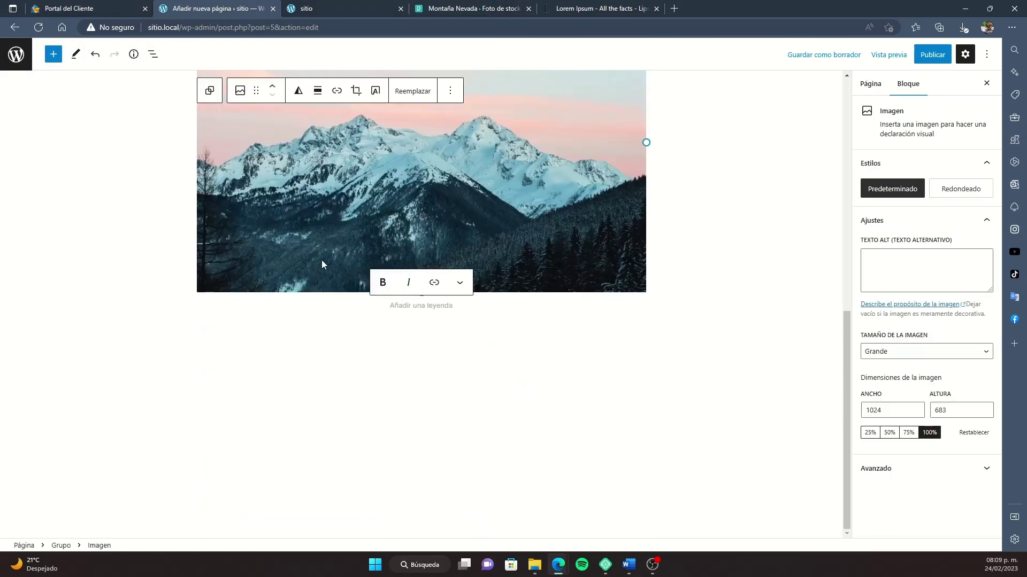
pyautogui.scroll(3, 401, 344)
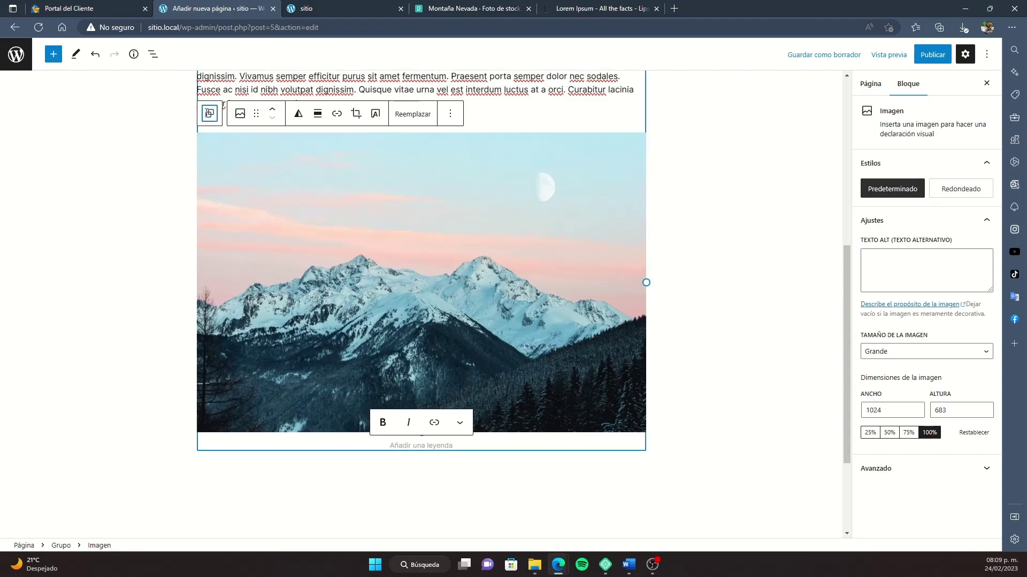
# Step: Select the group holding the text and image, browse all available blocks, and add a Calendario widget below the mountain photo
pyautogui.click(209, 112)
pyautogui.scroll(2, 630, 388)
pyautogui.scroll(-3, 630, 389)
pyautogui.click(639, 369)
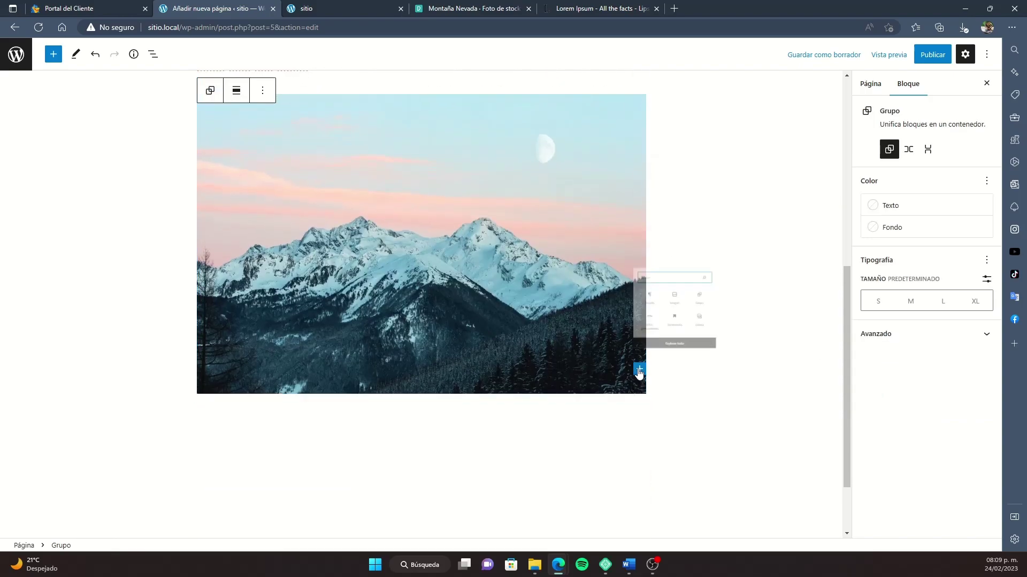
pyautogui.click(730, 345)
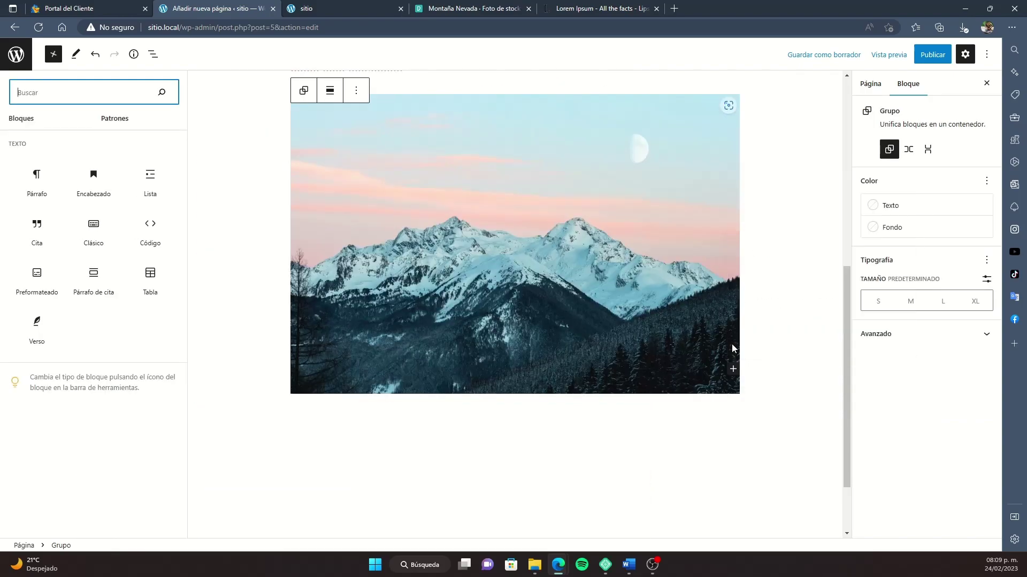
pyautogui.scroll(-6, 108, 344)
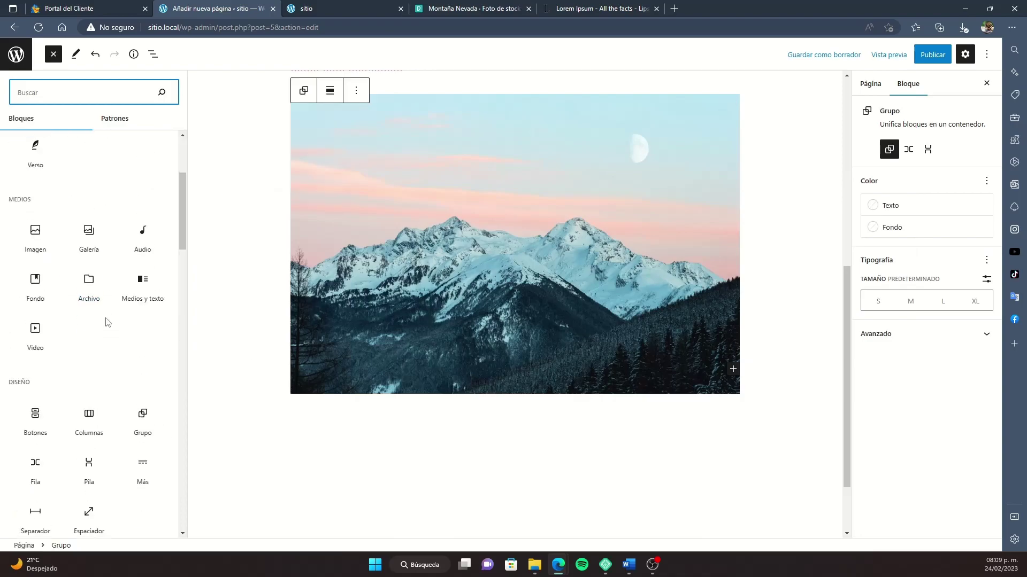
pyautogui.scroll(-15, 121, 327)
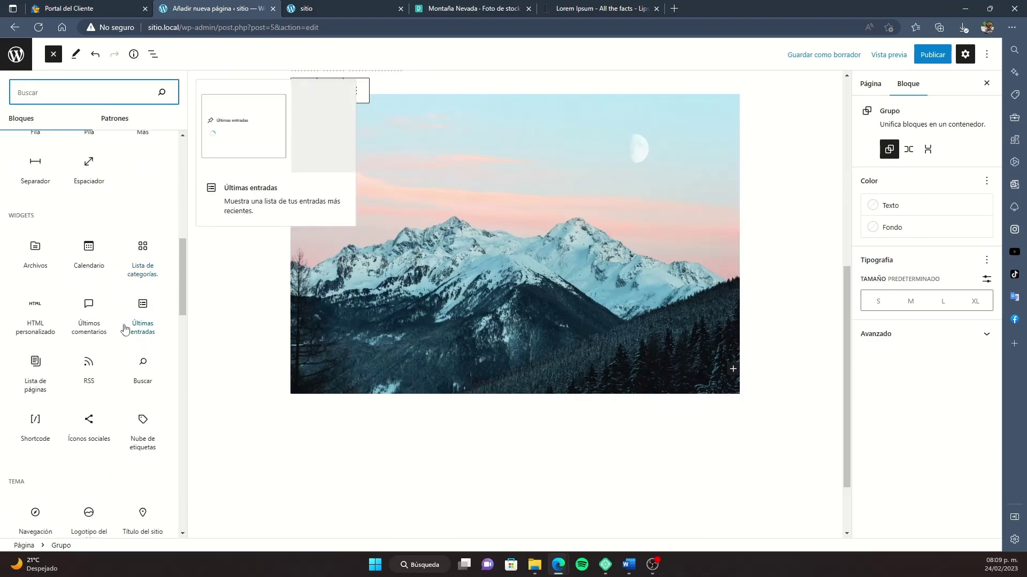
pyautogui.scroll(10, 110, 351)
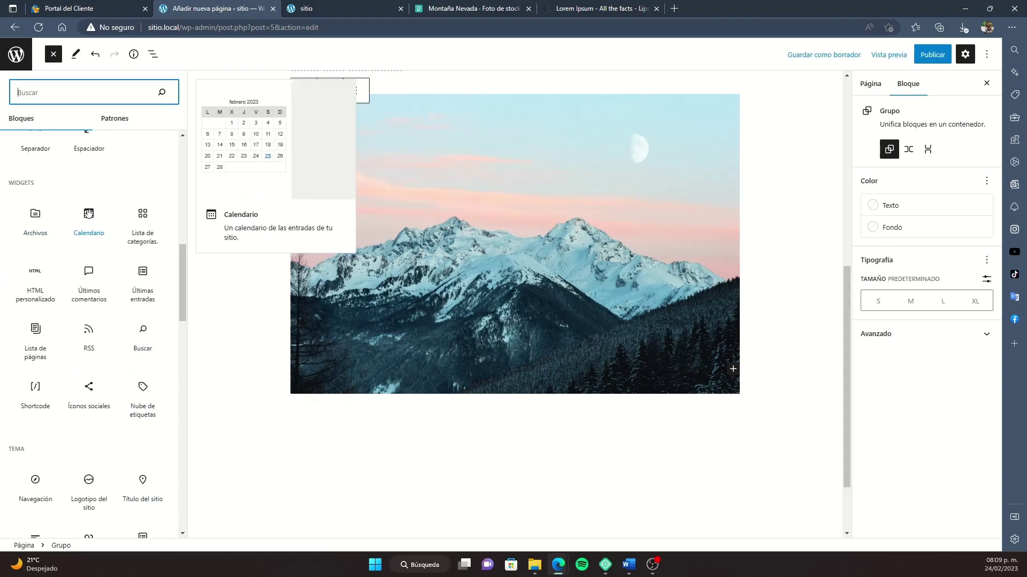
pyautogui.click(88, 214)
pyautogui.scroll(3, 493, 310)
pyautogui.scroll(-2, 526, 365)
pyautogui.scroll(-3, 514, 345)
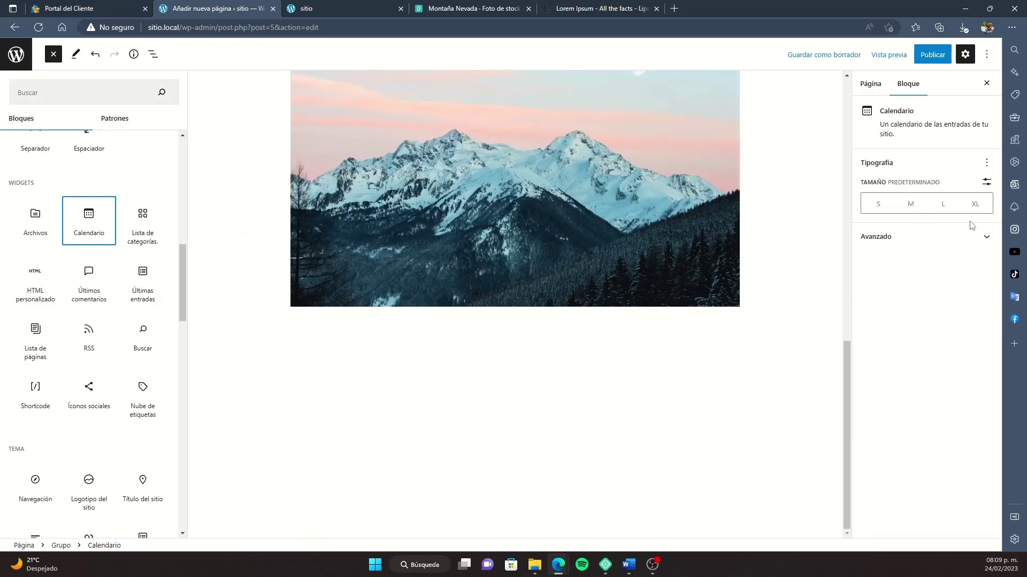
# Step: Review the new Calendario block below the photo and its typography and advanced settings
pyautogui.click(978, 237)
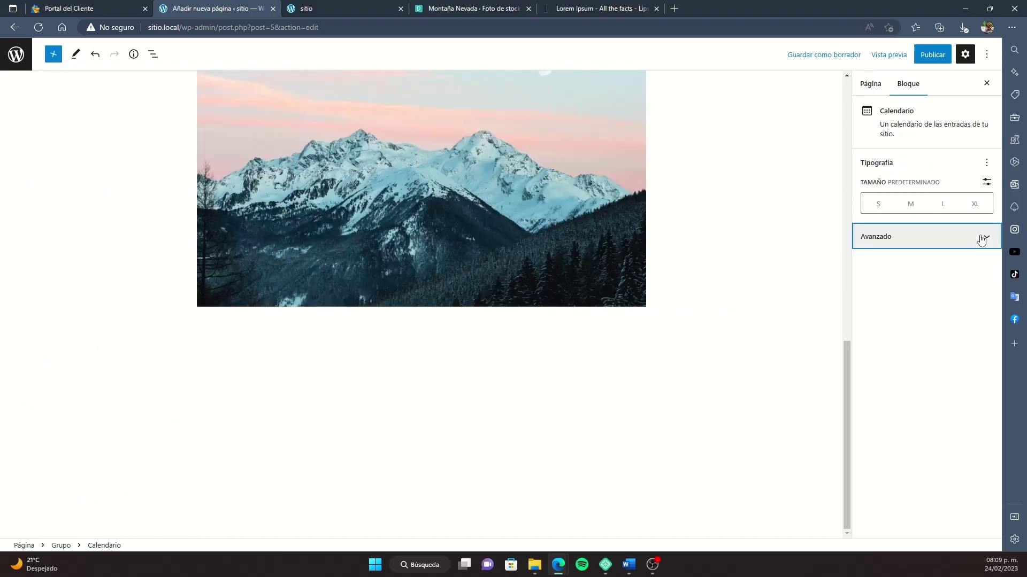
pyautogui.click(918, 238)
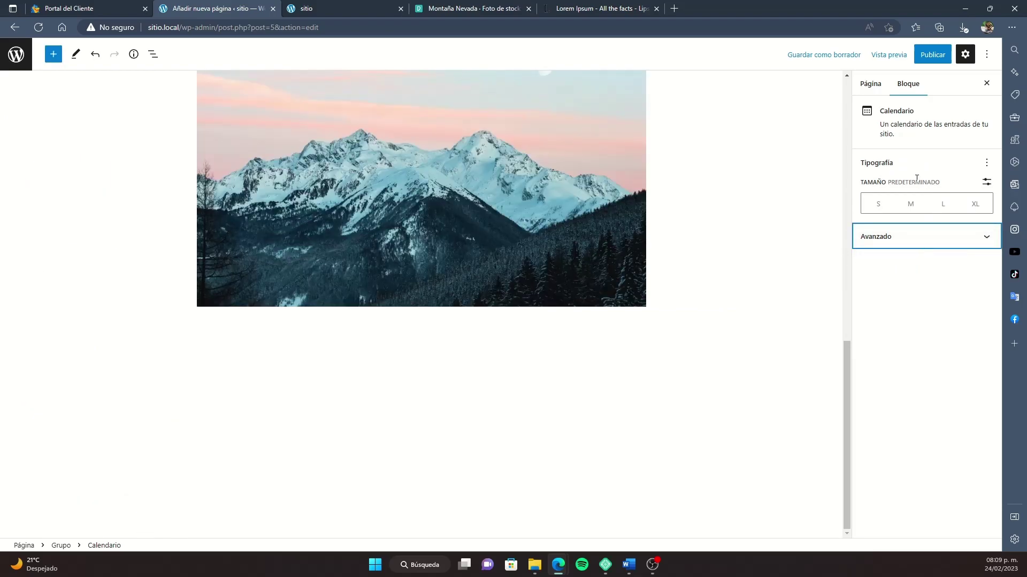
pyautogui.click(688, 274)
pyautogui.scroll(-1, 423, 370)
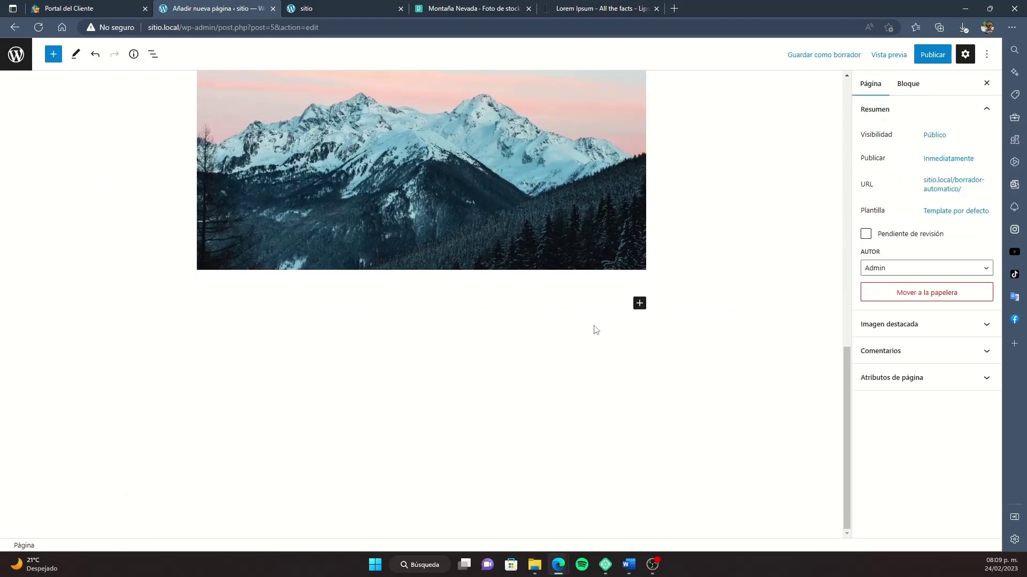
pyautogui.scroll(1, 717, 396)
pyautogui.click(717, 396)
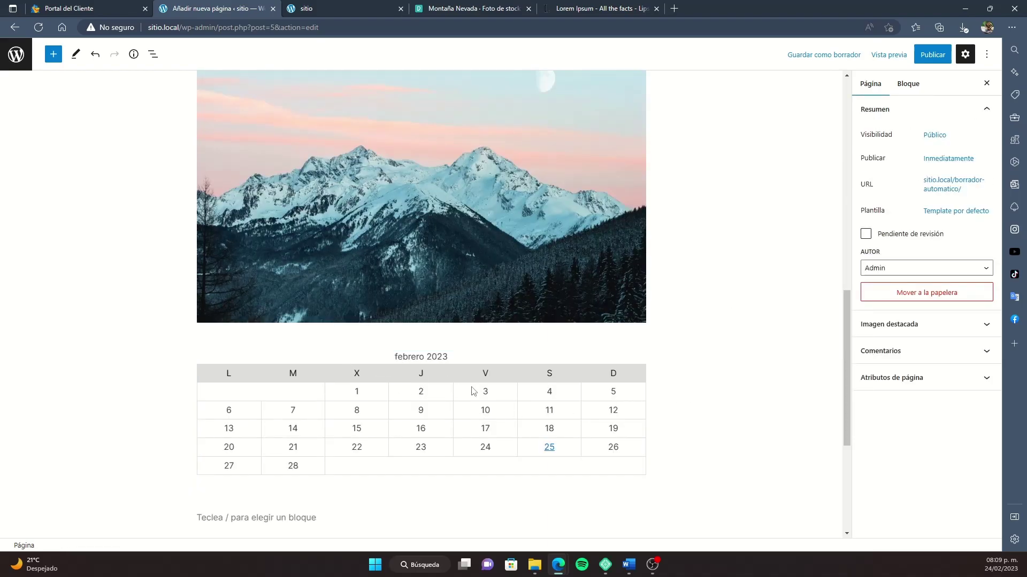
pyautogui.click(395, 371)
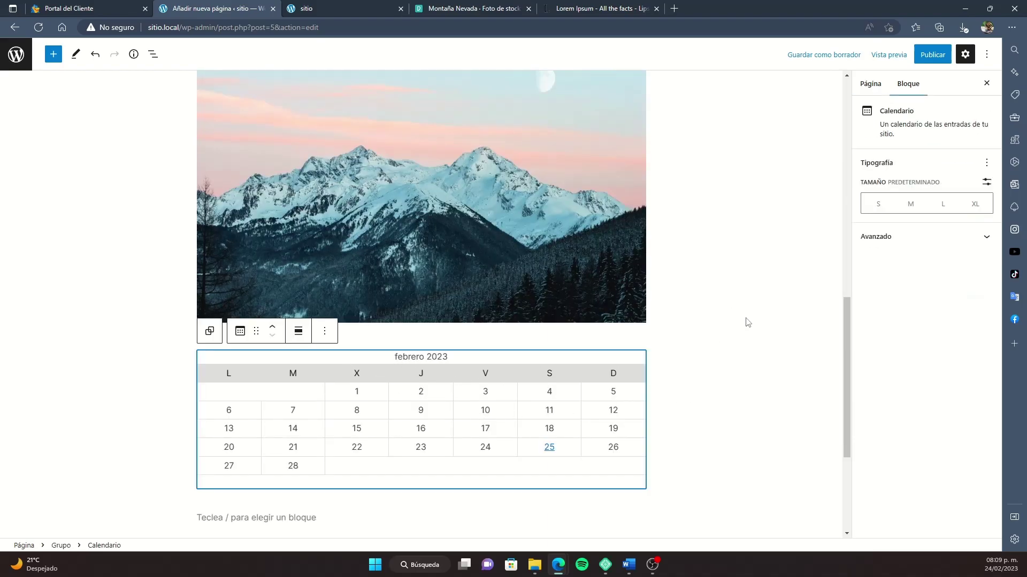
pyautogui.click(718, 379)
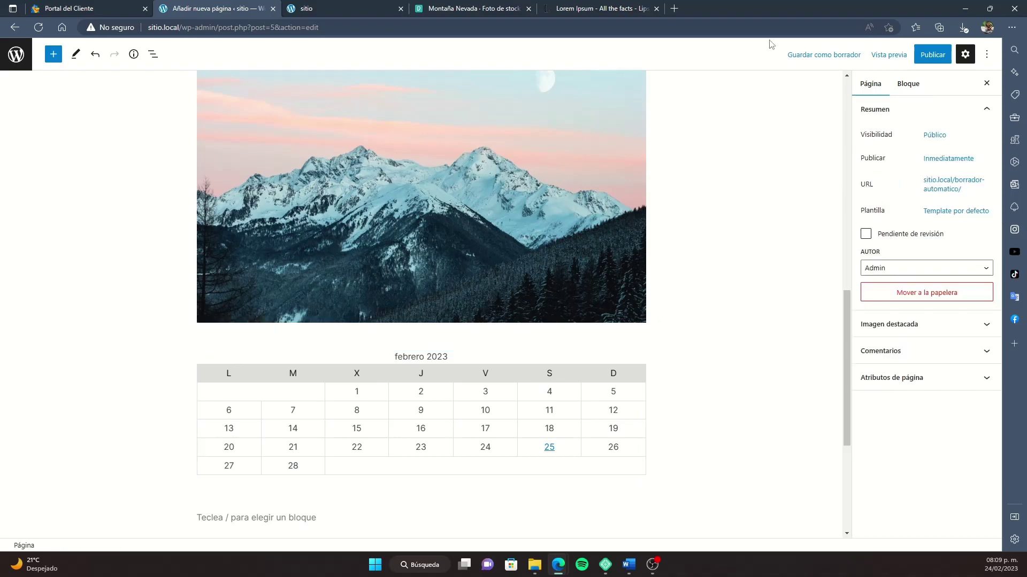
# Step: Publish the Inicio page and copy its address
pyautogui.click(938, 56)
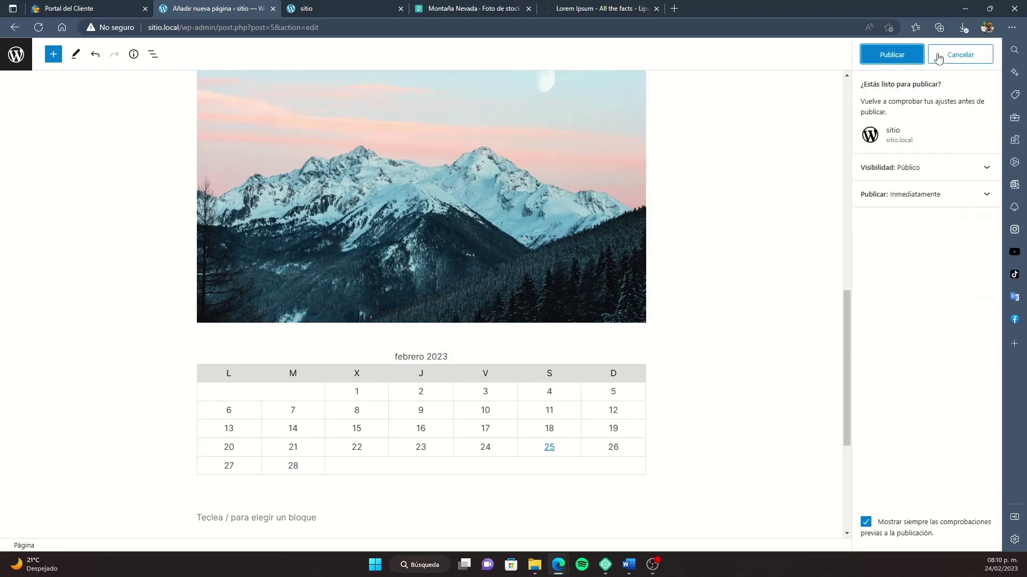
pyautogui.click(898, 56)
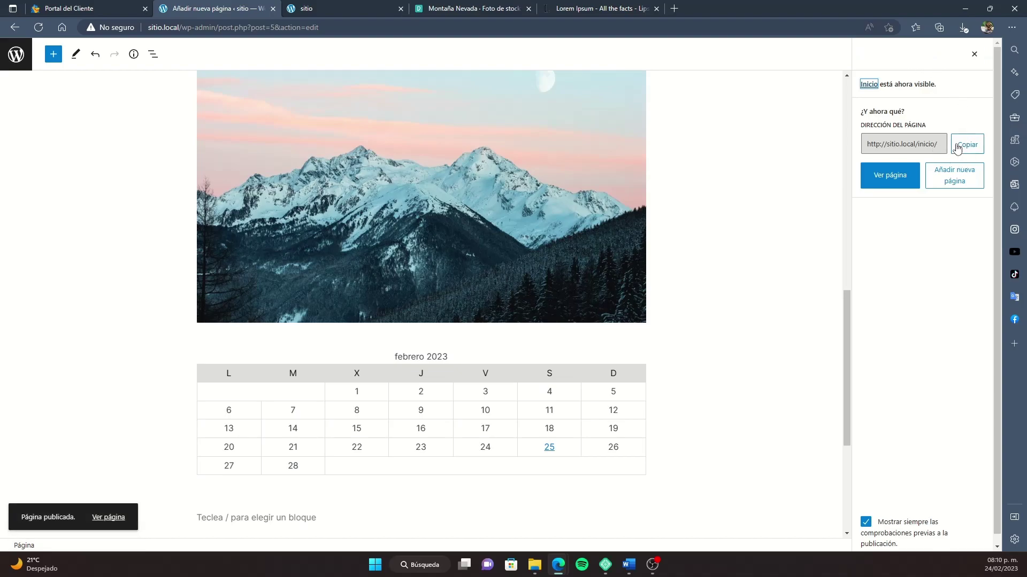
pyautogui.click(957, 148)
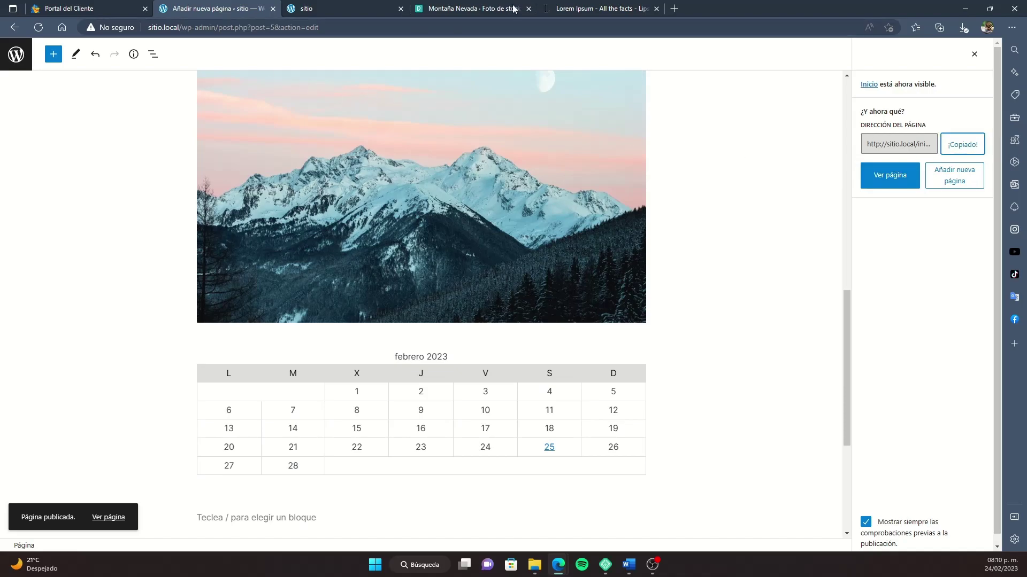
# Step: Reload the site's front page and compare what it shows with the Inicio page content in the editor
pyautogui.click(361, 6)
pyautogui.click(37, 29)
pyautogui.scroll(-5, 548, 191)
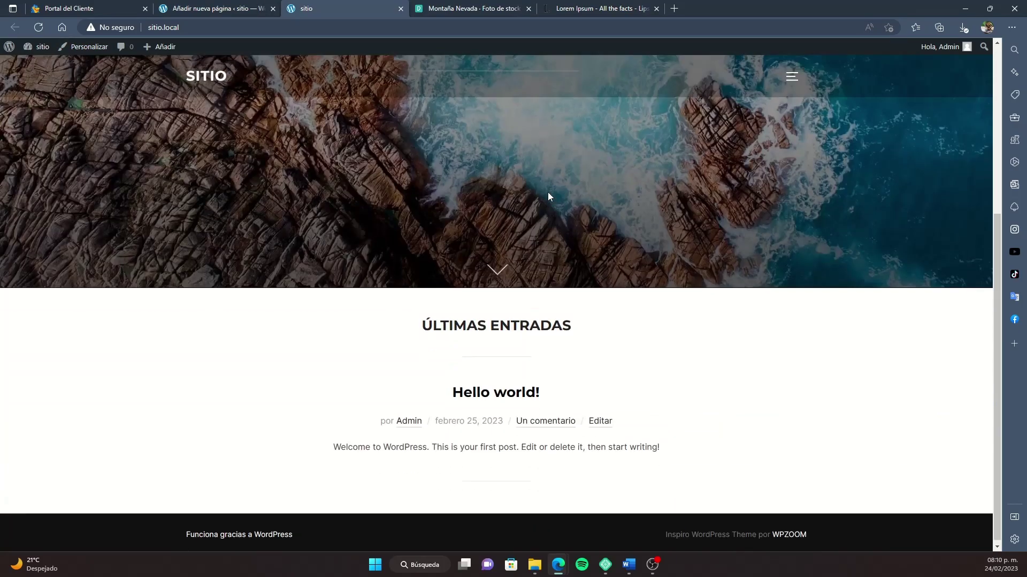
pyautogui.scroll(1, 544, 207)
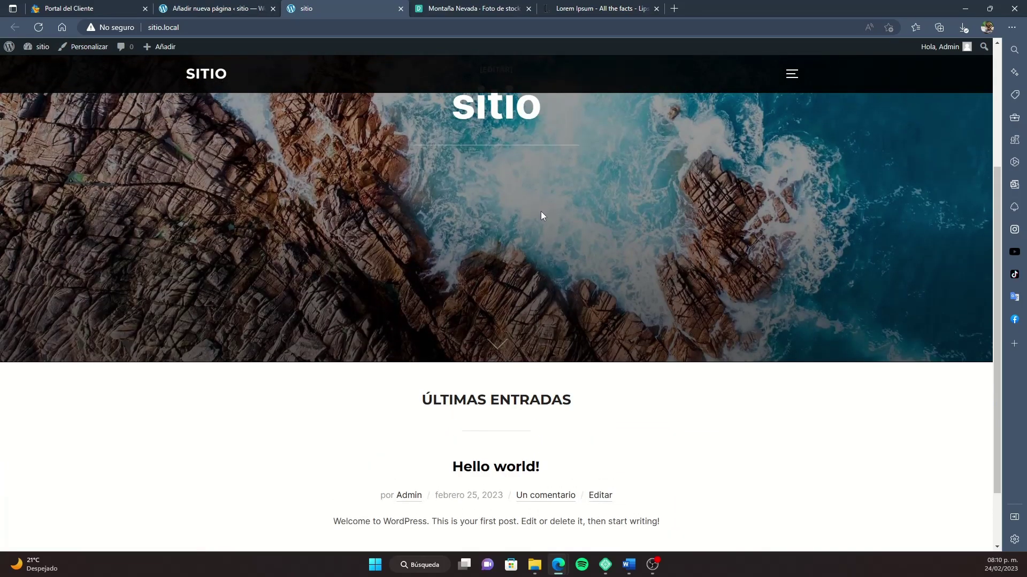
pyautogui.click(221, 4)
pyautogui.scroll(-5, 502, 233)
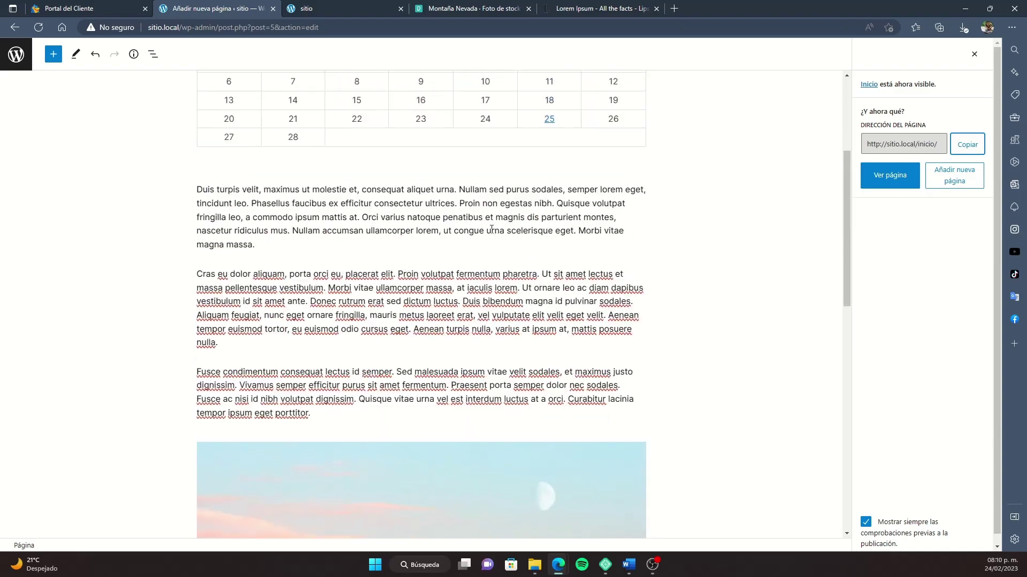
pyautogui.scroll(5, 481, 236)
pyautogui.click(372, 6)
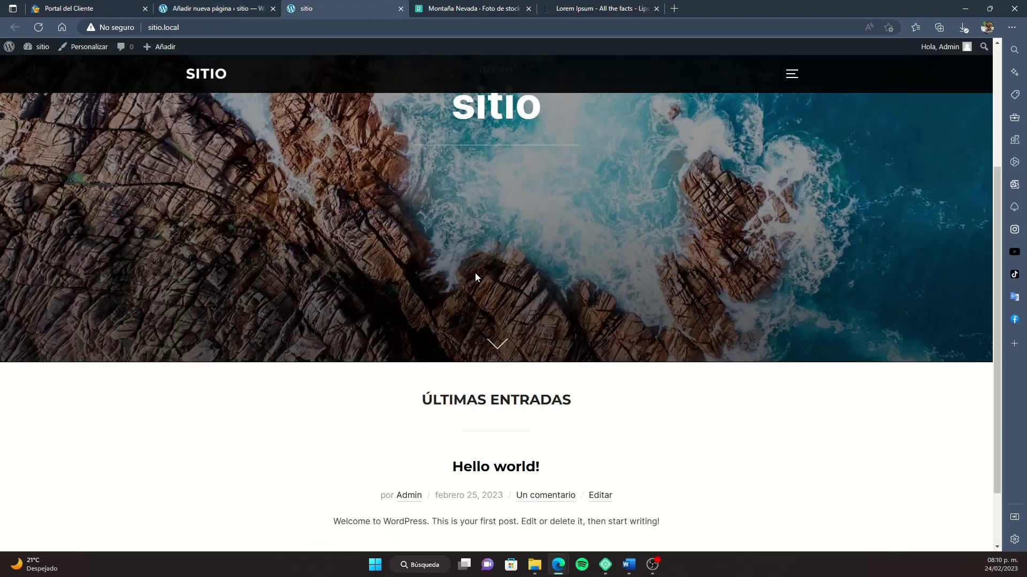
pyautogui.scroll(3, 475, 274)
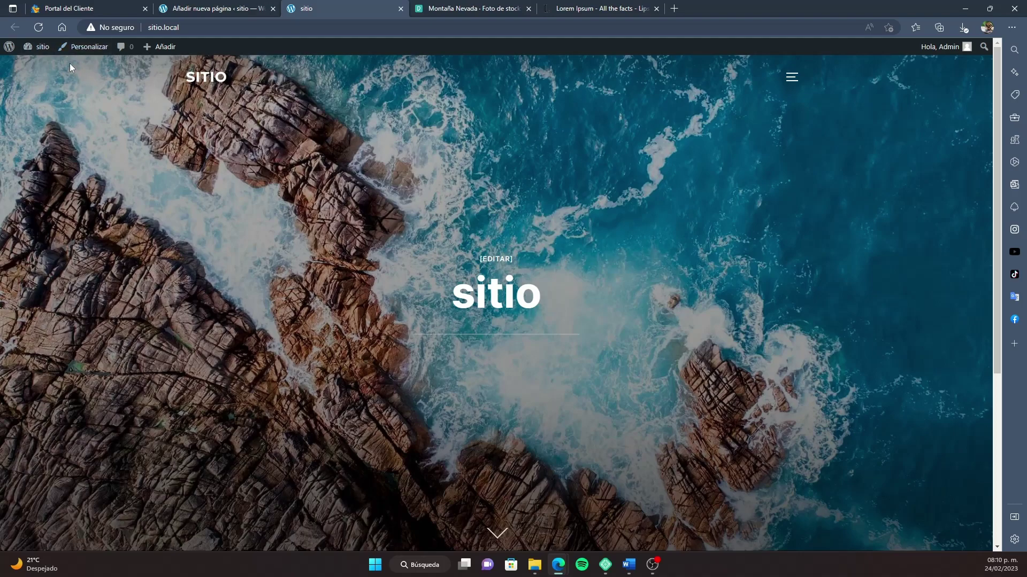
# Step: Open the site customizer from the front page and look over the Identidad del sitio settings
pyautogui.click(86, 47)
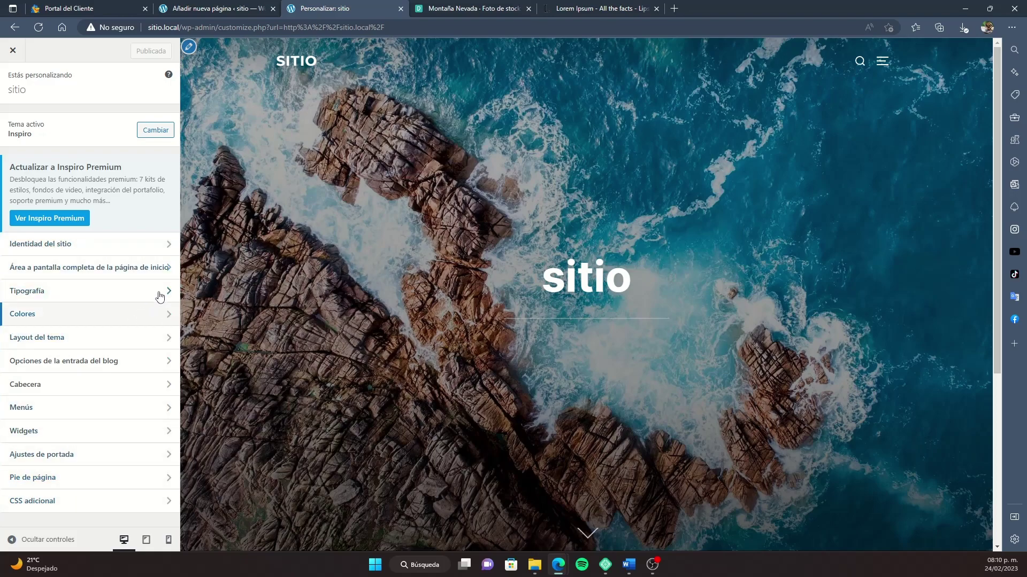
pyautogui.click(108, 247)
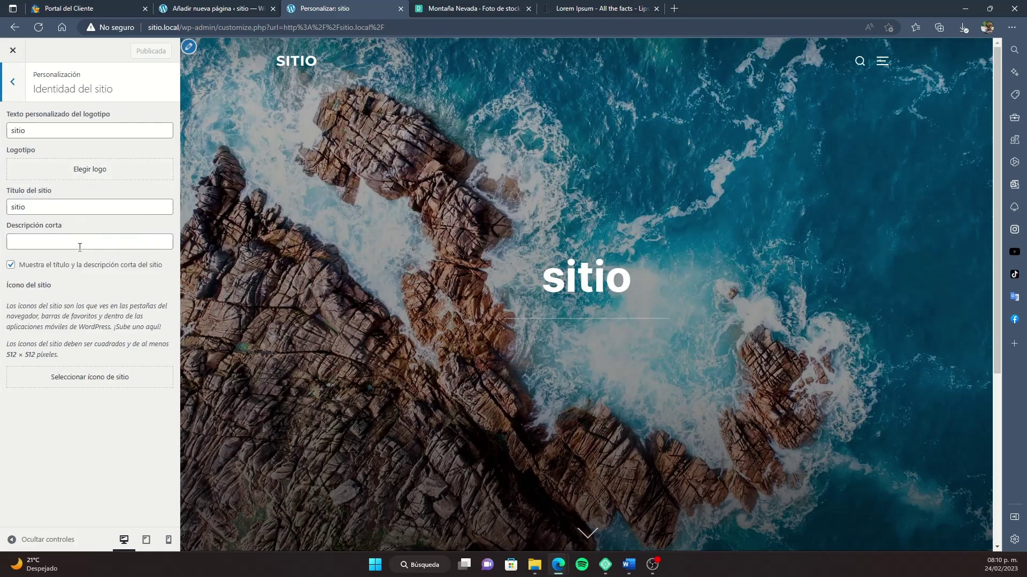
pyautogui.click(12, 86)
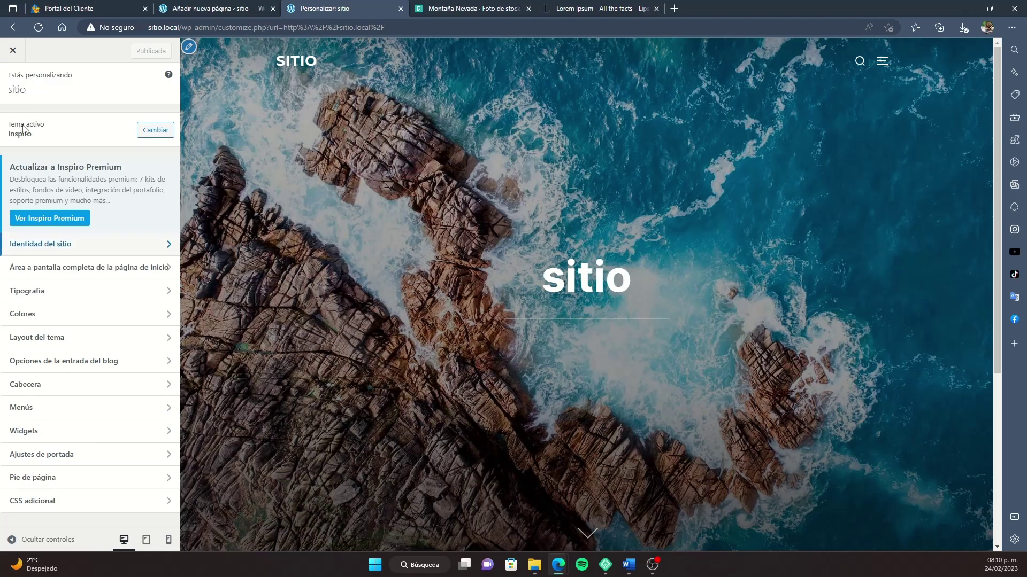
# Step: In Ajustes de portada, make the front page show a static page and choose Inicio as the Página de inicio
pyautogui.click(64, 454)
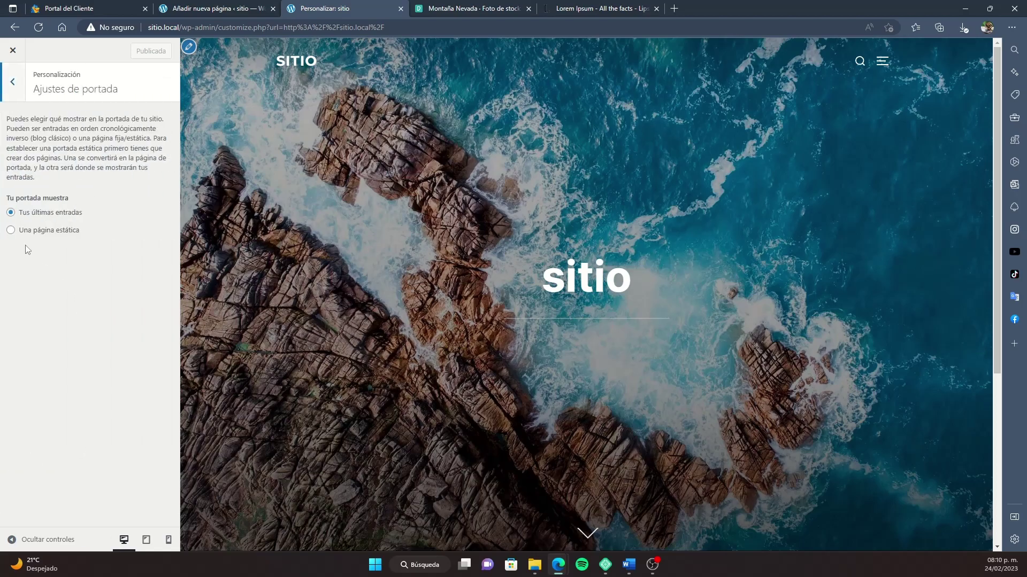
pyautogui.scroll(-5, 522, 284)
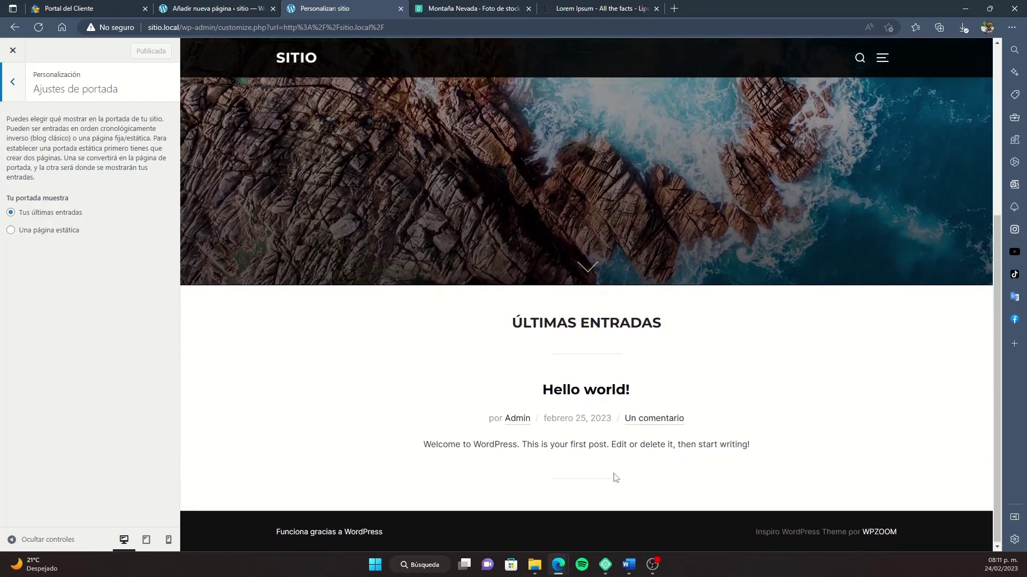
pyautogui.click(43, 230)
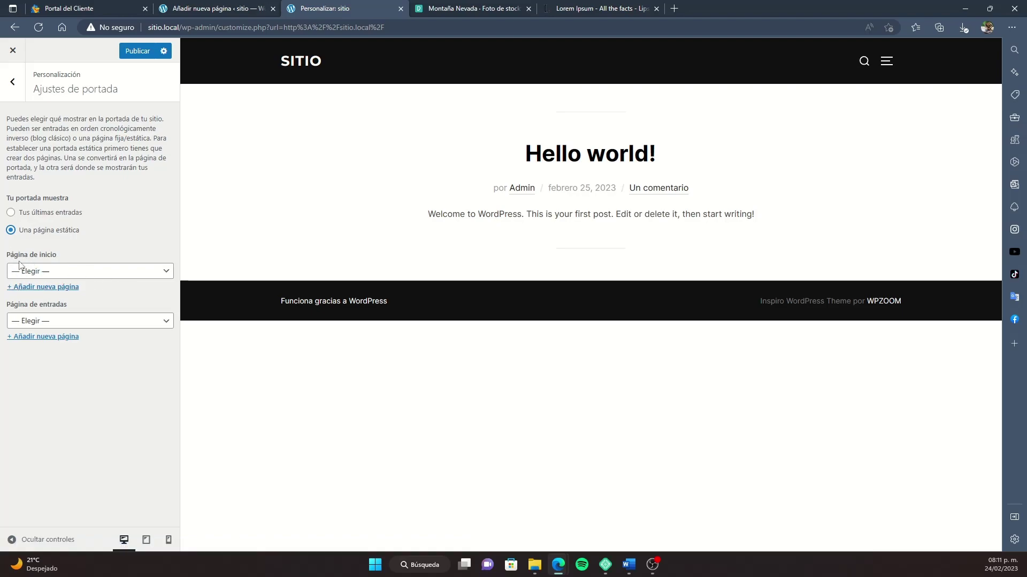
pyautogui.click(42, 273)
pyautogui.click(42, 299)
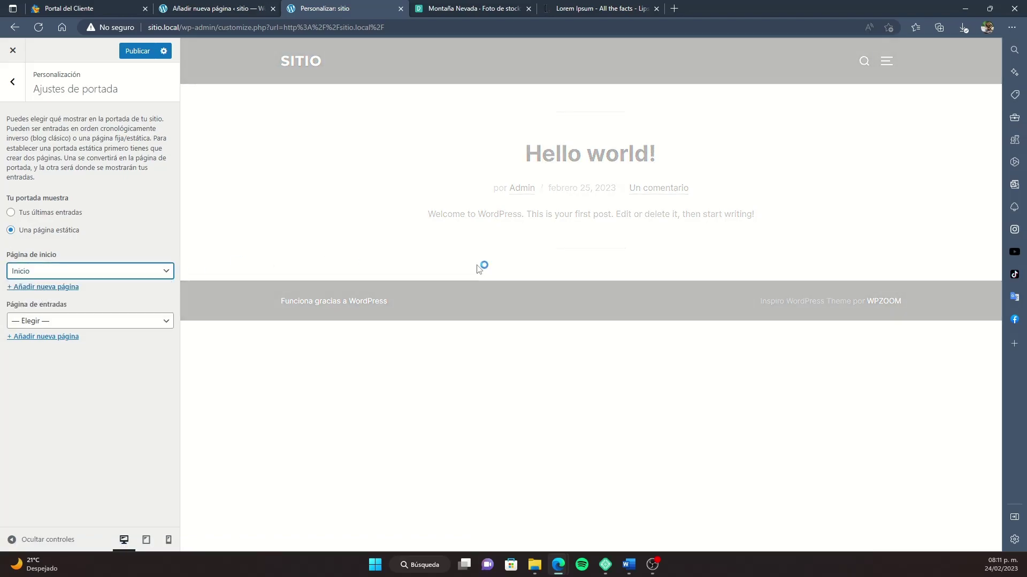
# Step: Examine the customizer preview of the Inicio page, checking its paragraphs, calendars and mountain photo
pyautogui.scroll(-10, 496, 233)
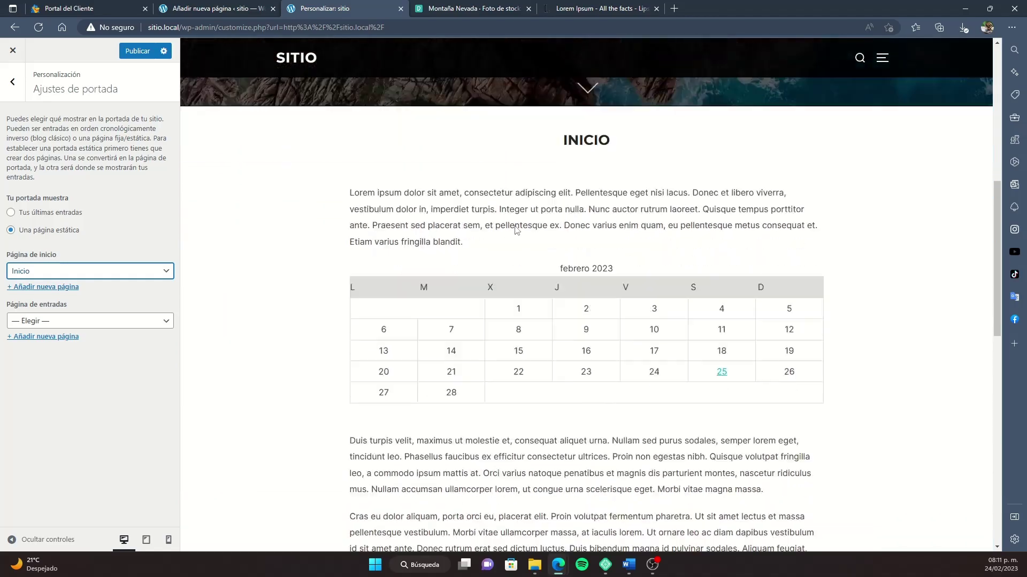
pyautogui.scroll(2, 588, 234)
pyautogui.scroll(-5, 543, 199)
pyautogui.scroll(5, 543, 218)
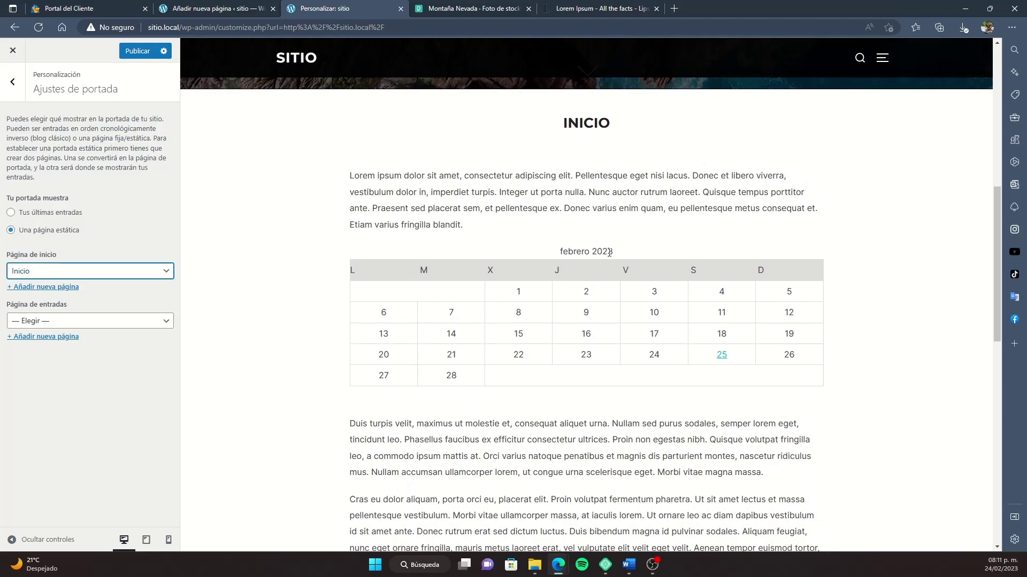
pyautogui.scroll(-10, 588, 262)
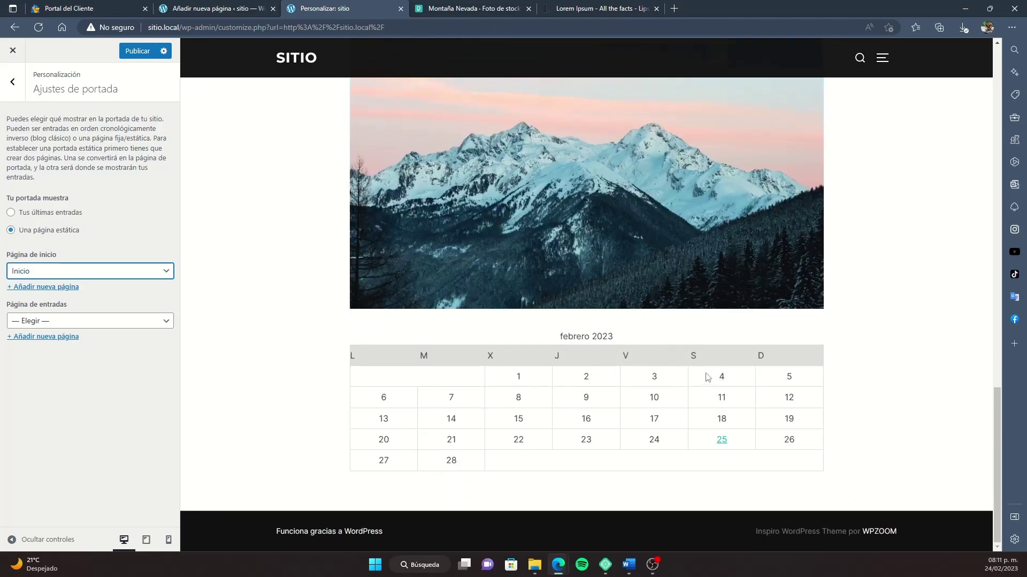
pyautogui.scroll(3, 686, 364)
pyautogui.scroll(-3, 647, 345)
pyautogui.scroll(5, 637, 346)
pyautogui.scroll(-5, 627, 343)
pyautogui.scroll(-5, 662, 384)
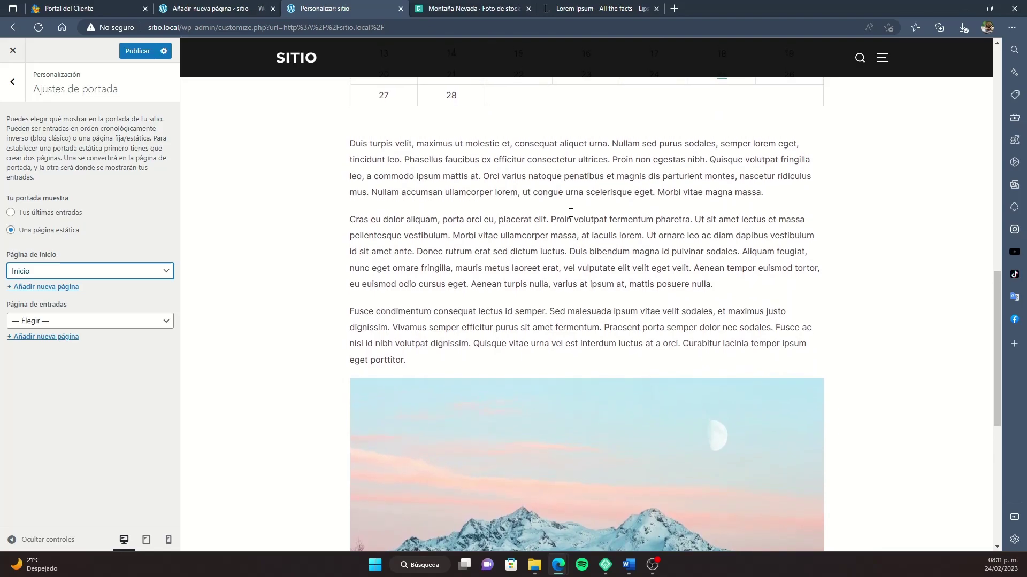
pyautogui.scroll(2, 593, 217)
pyautogui.scroll(-6, 583, 320)
pyautogui.scroll(5, 574, 374)
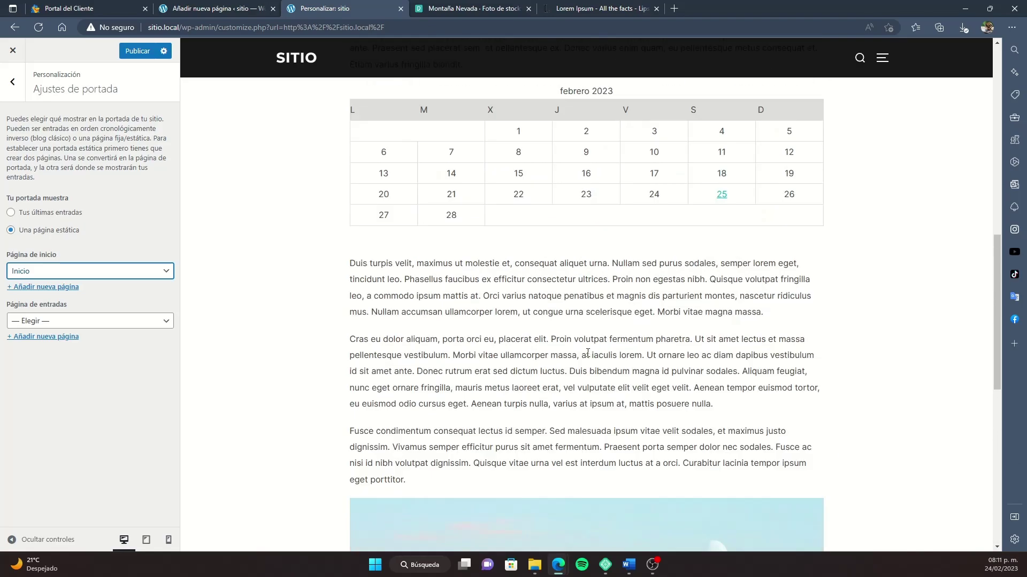
pyautogui.scroll(-1, 508, 232)
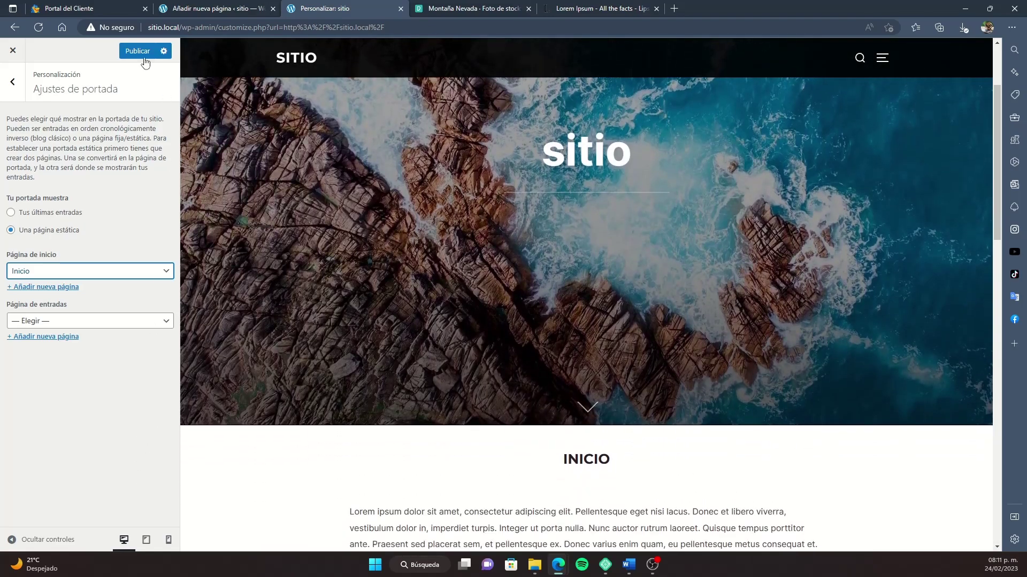
# Step: Publish the front page settings, close the customizer, and return to the Inicio page editor
pyautogui.click(140, 51)
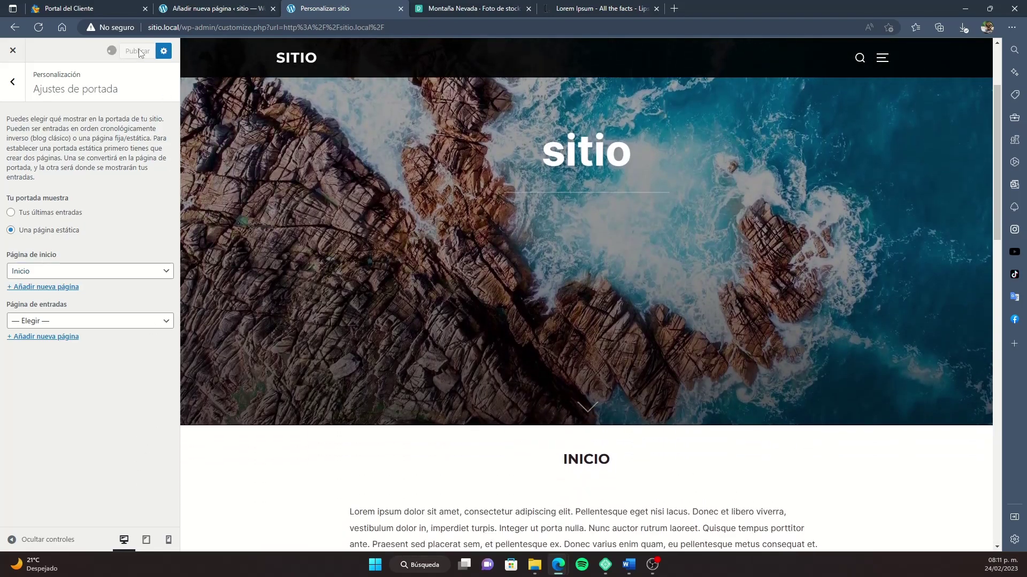
pyautogui.click(401, 9)
pyautogui.click(214, 8)
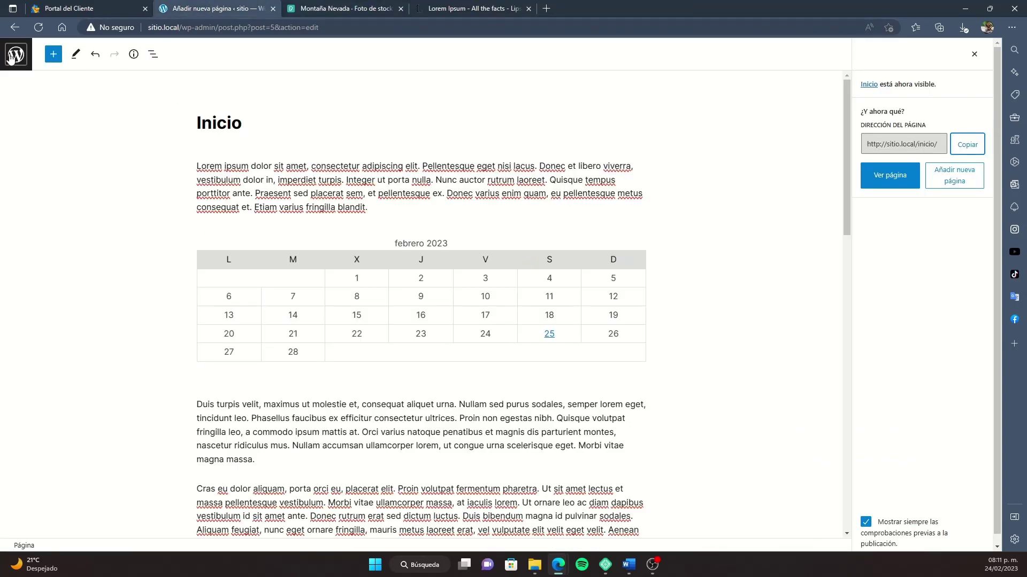
# Step: Leave the Inicio page editor for the page list and open the site's front page in a new browser tab
pyautogui.click(17, 61)
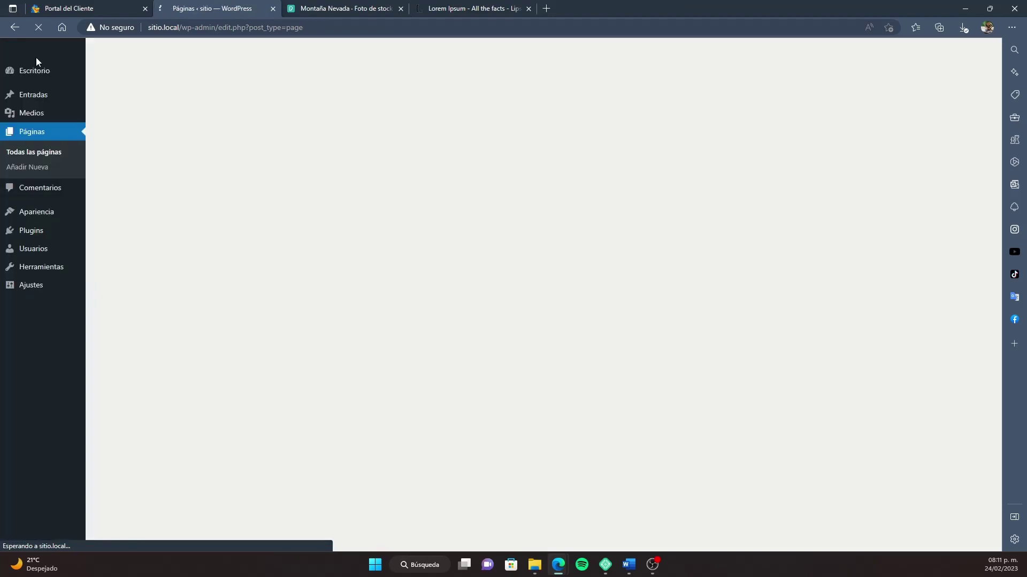
pyautogui.moveTo(40, 47)
pyautogui.rightClick(40, 67)
pyautogui.click(83, 76)
pyautogui.click(368, 8)
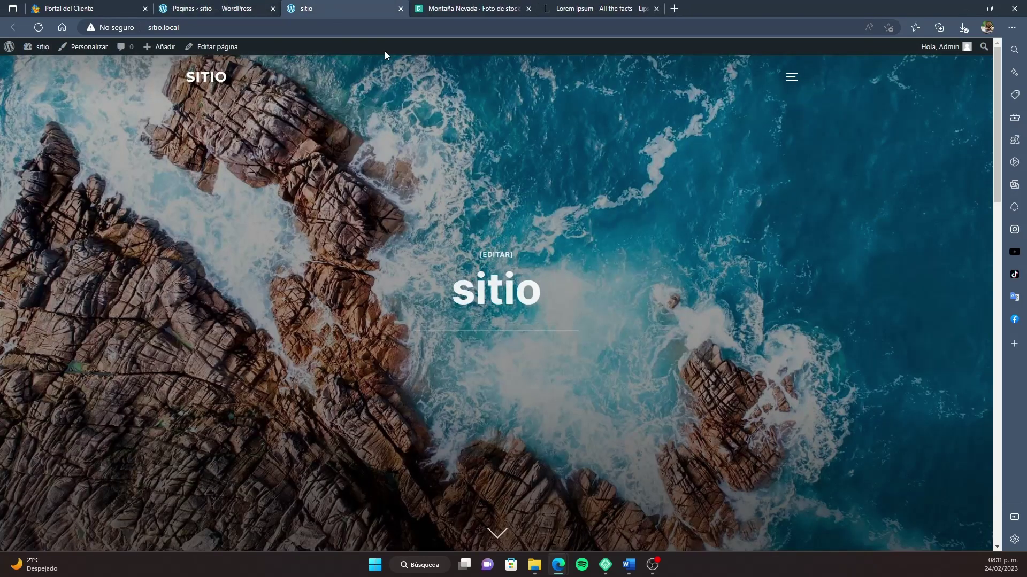
# Step: Examine the published front page from header to footer, checking the Inicio paragraphs, calendars and mountain photo
pyautogui.scroll(-10, 515, 285)
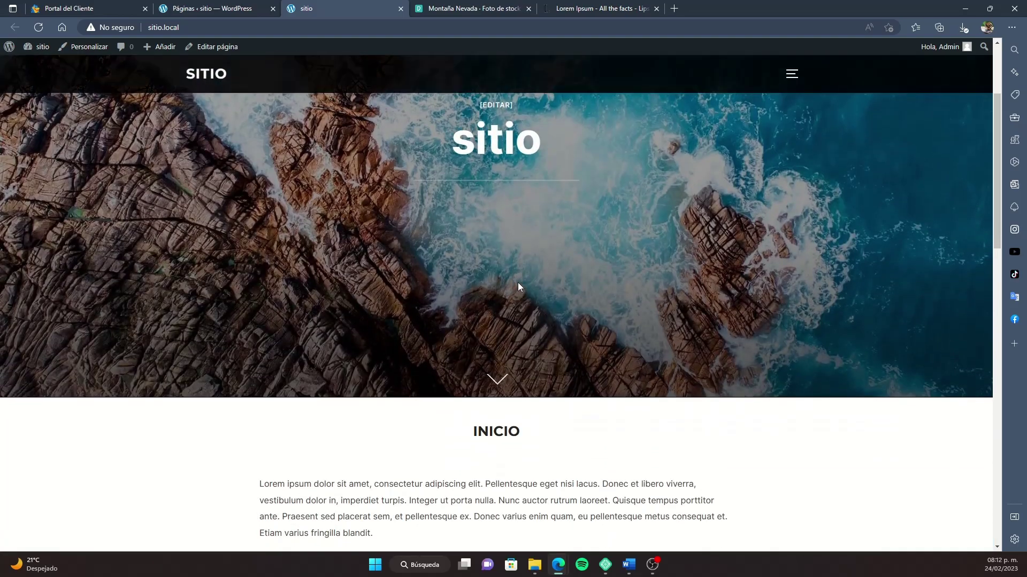
pyautogui.scroll(-10, 541, 262)
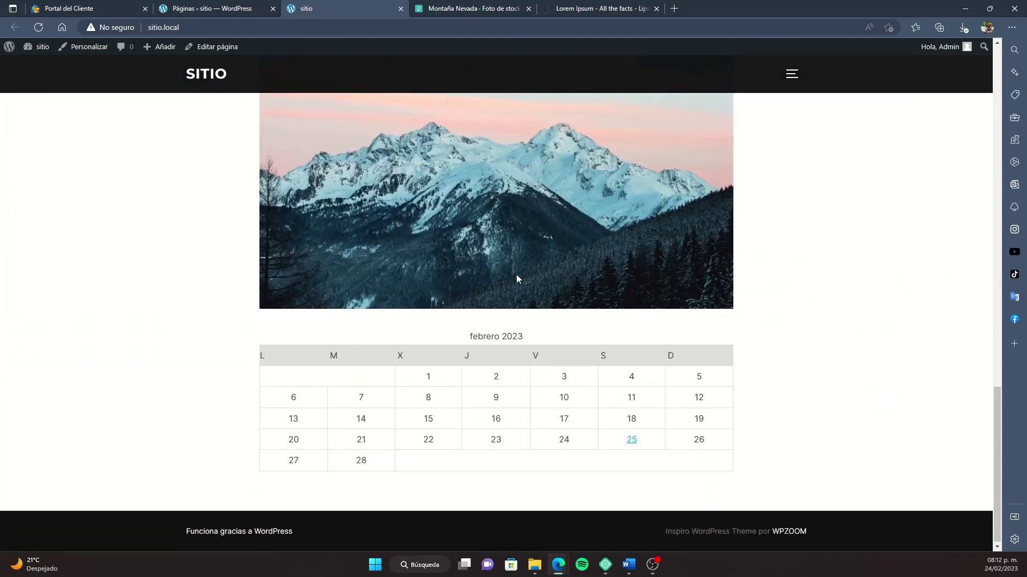
pyautogui.scroll(8, 598, 264)
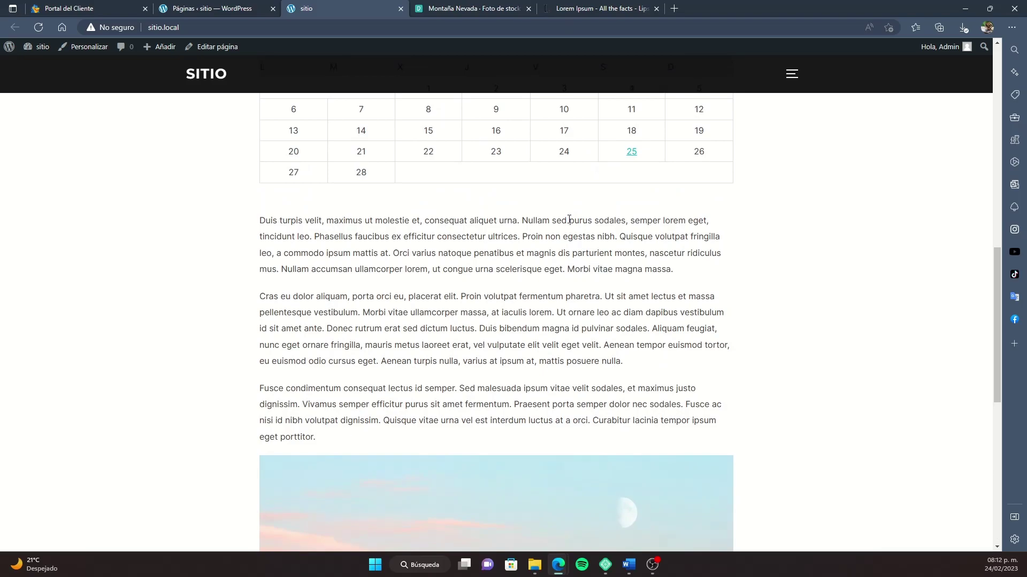
pyautogui.scroll(5, 576, 208)
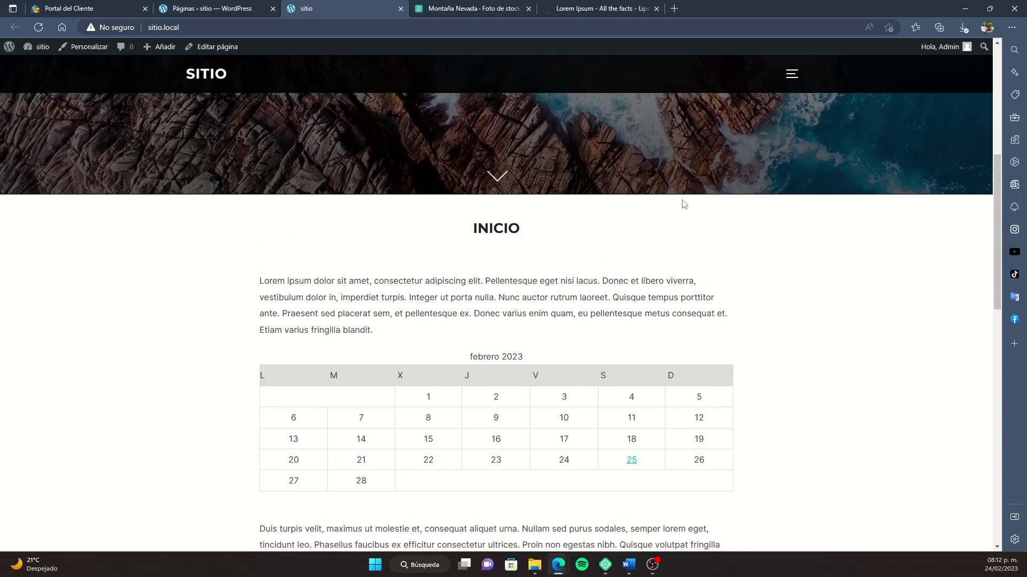
pyautogui.scroll(5, 316, 179)
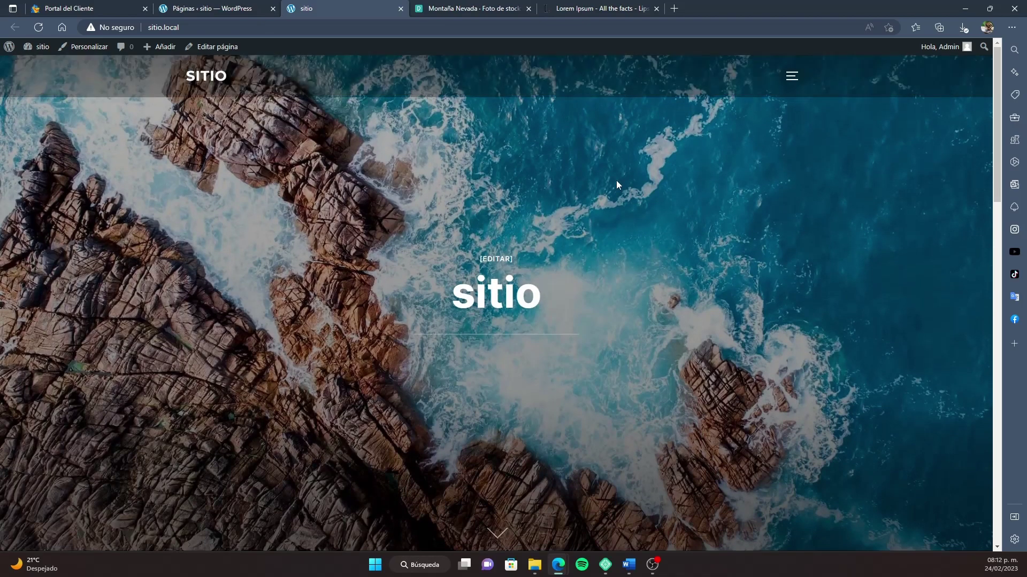
pyautogui.scroll(-5, 695, 212)
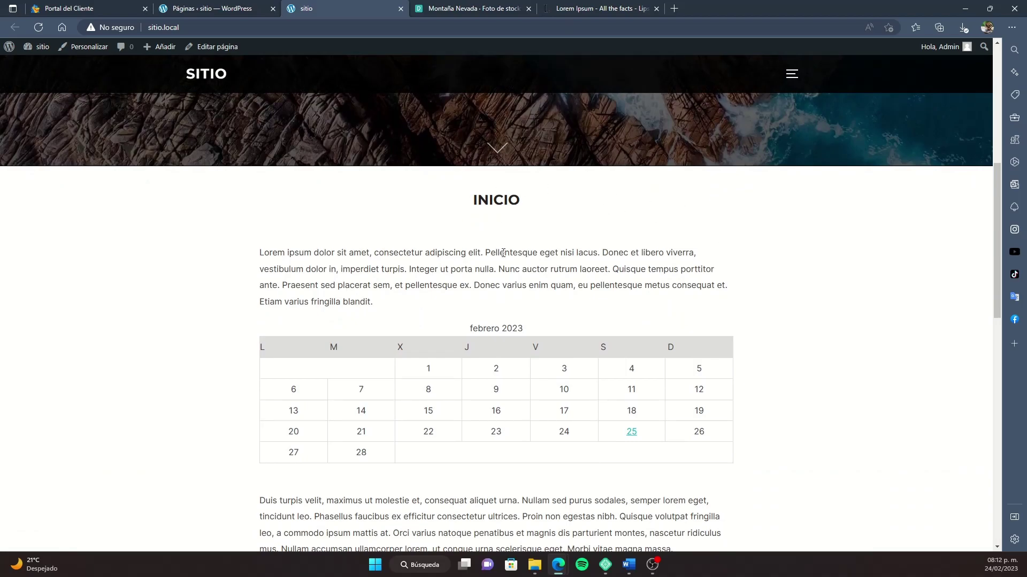
pyautogui.scroll(-4, 368, 151)
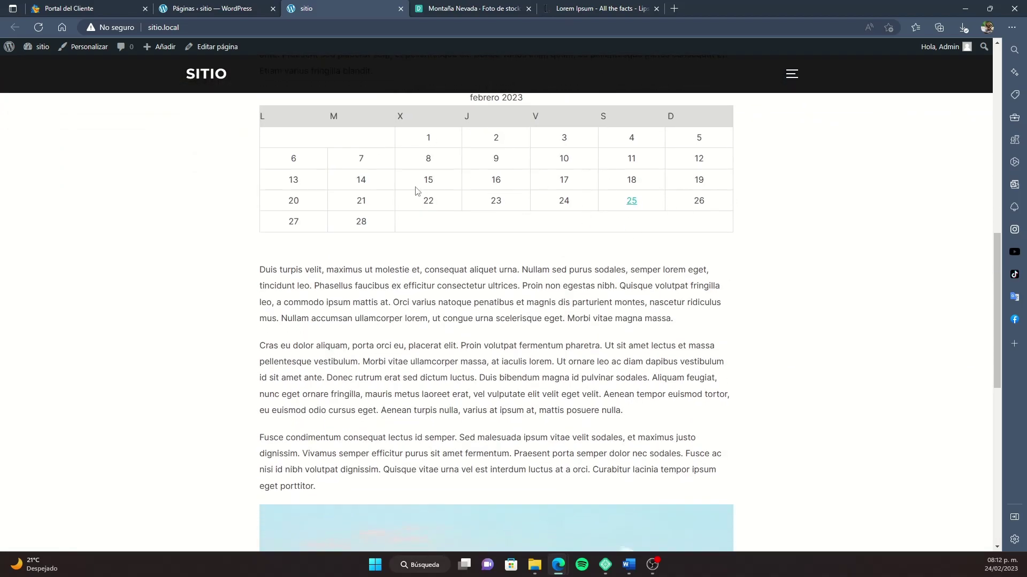
pyautogui.scroll(3, 441, 204)
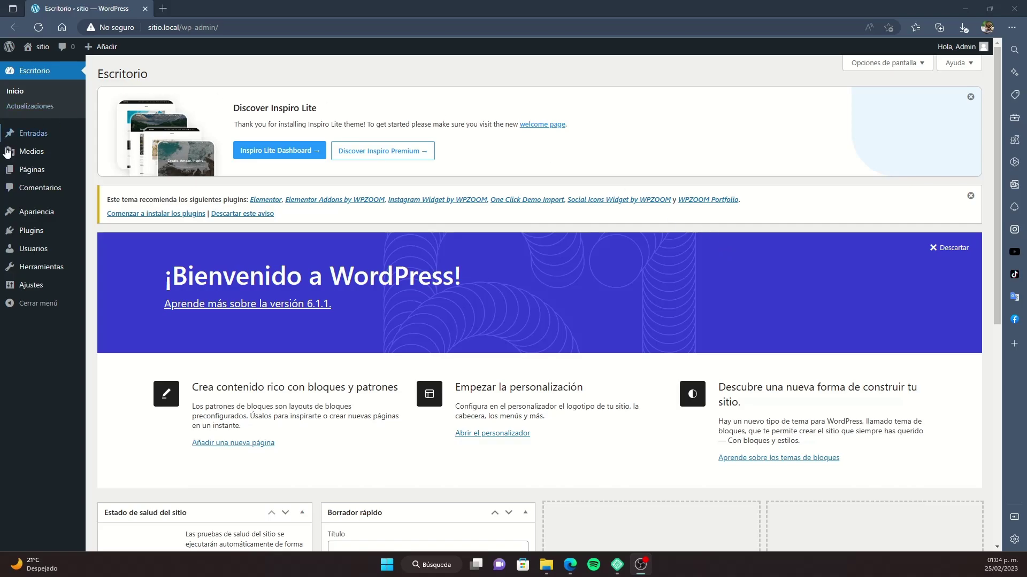
# Step: Open the Menús screen under Apariencia and list all pages available for the menu
pyautogui.moveTo(25, 216)
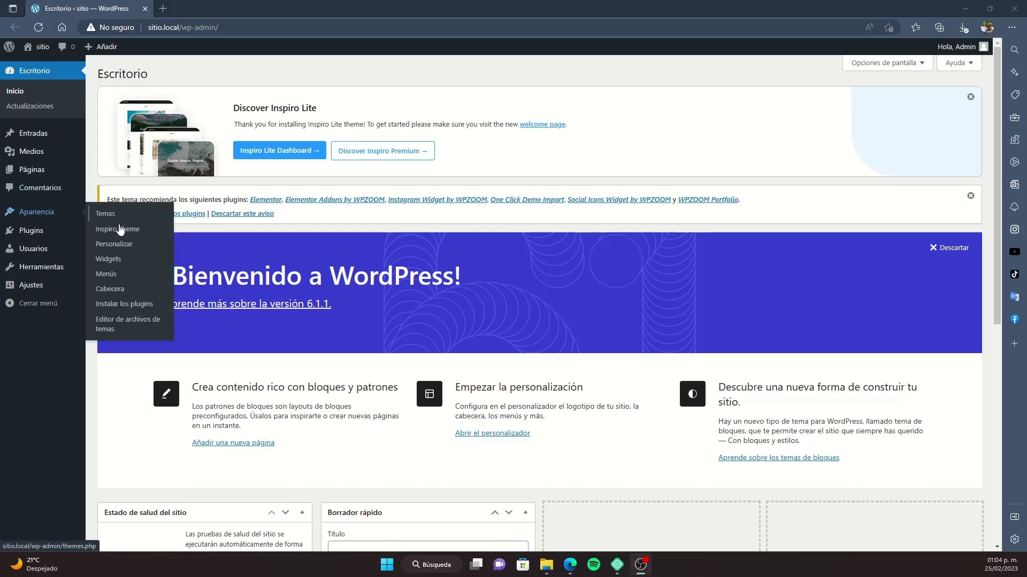
pyautogui.click(110, 275)
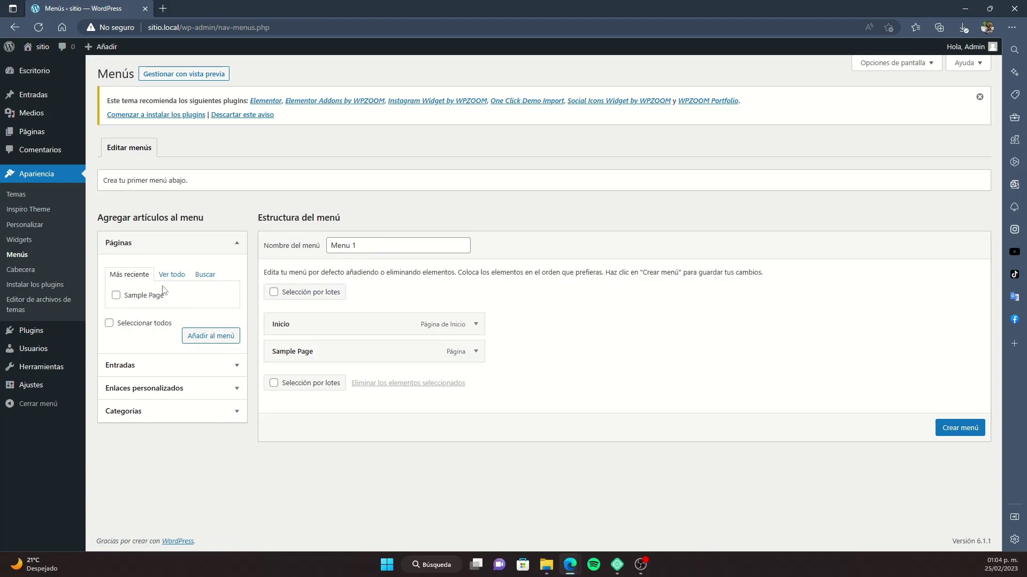
pyautogui.click(174, 274)
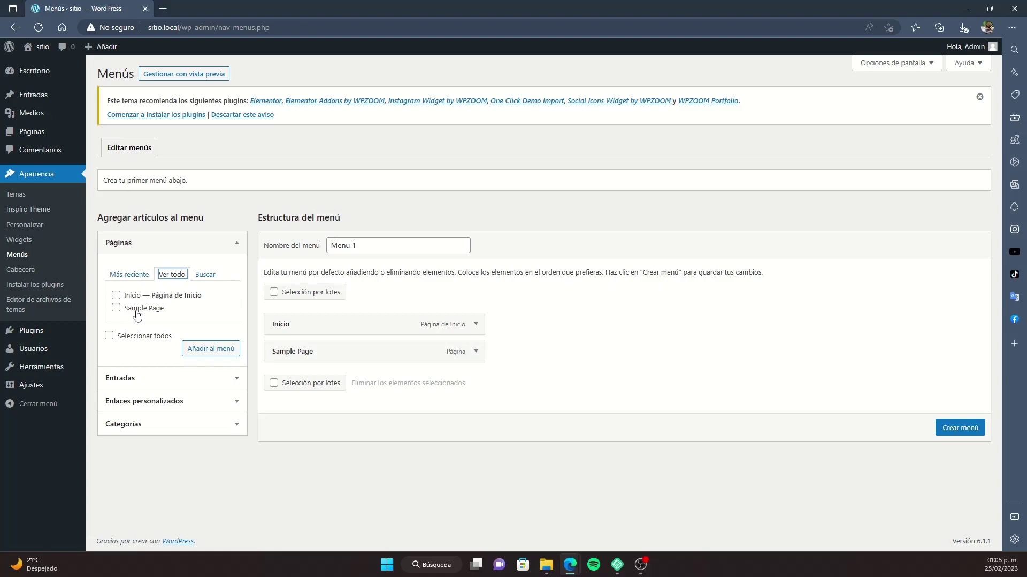
# Step: Look through the Entradas, Páginas and Enlaces personalizados options for adding menu items, including the custom link's URL and text fields
pyautogui.click(219, 381)
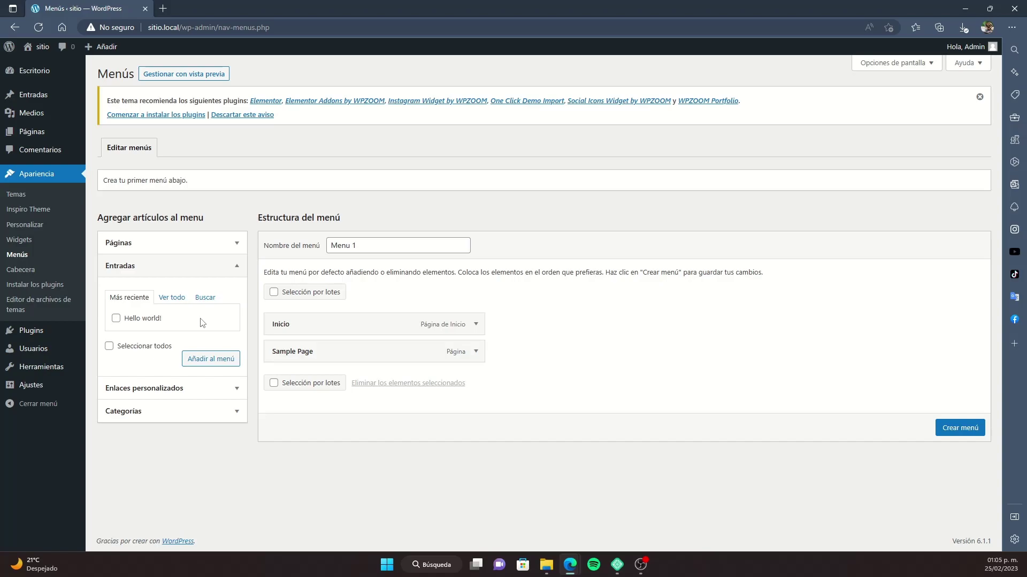
pyautogui.click(171, 297)
pyautogui.click(131, 297)
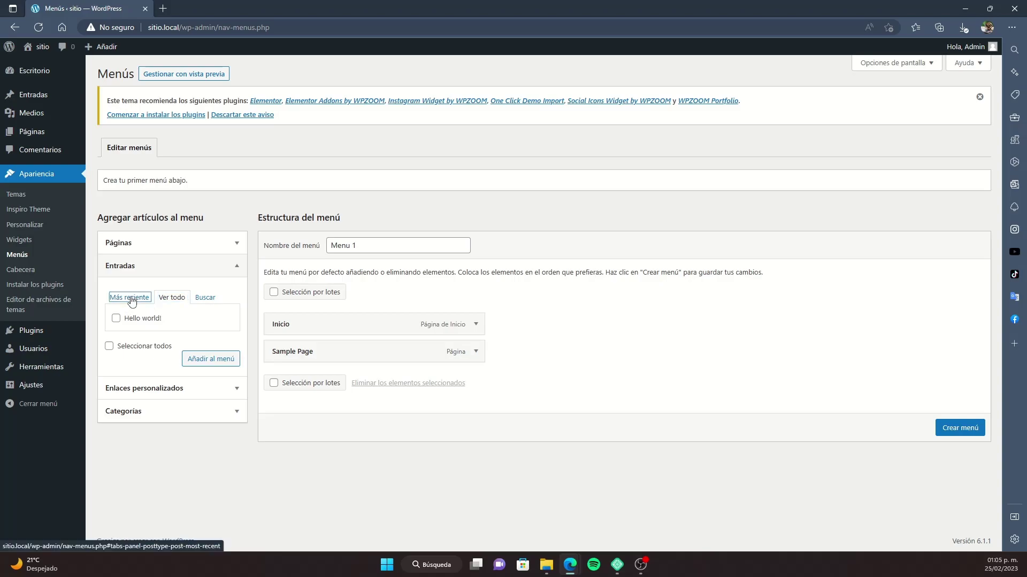
pyautogui.click(236, 242)
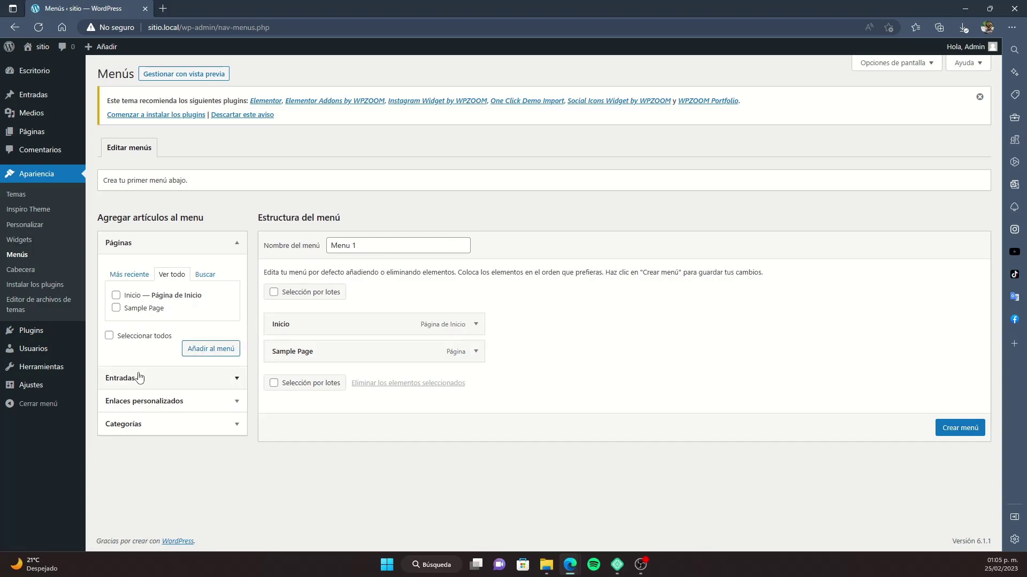
pyautogui.click(236, 402)
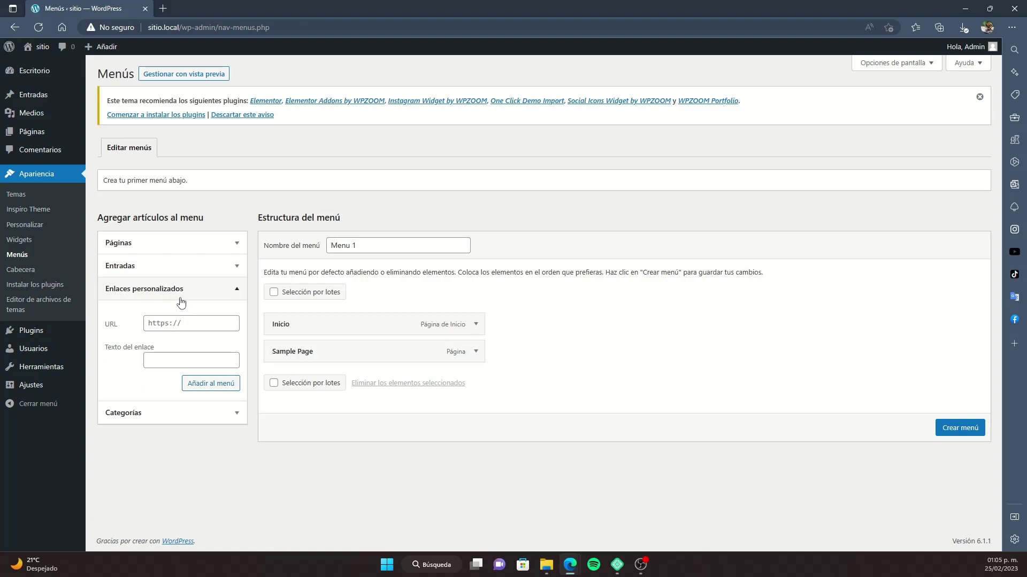
pyautogui.click(183, 323)
pyautogui.click(163, 364)
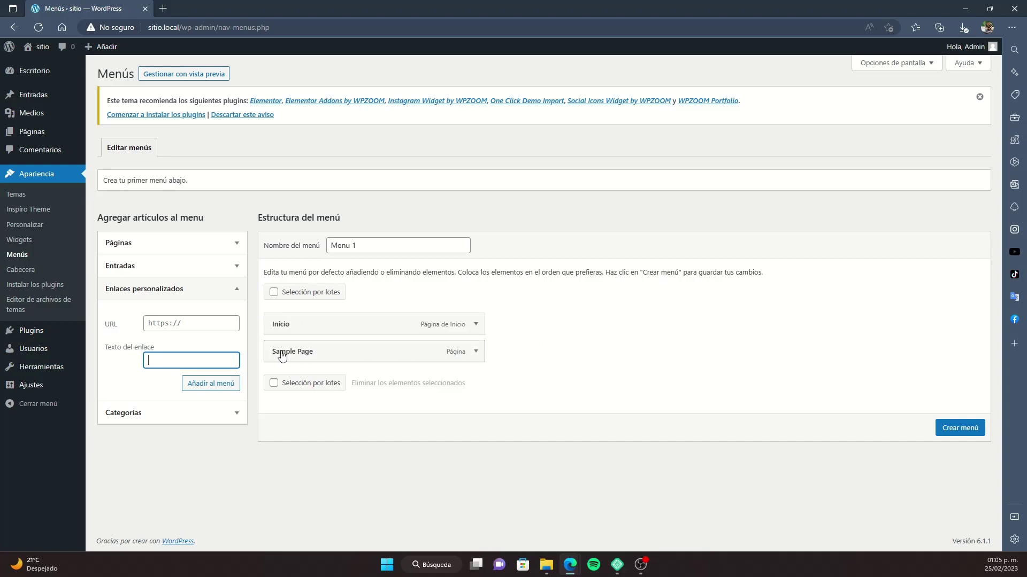
# Step: Nest Sample Page as a sub-item of Inicio and return it to the top level of the menu structure
pyautogui.moveTo(282, 357); pyautogui.dragTo(305, 356)
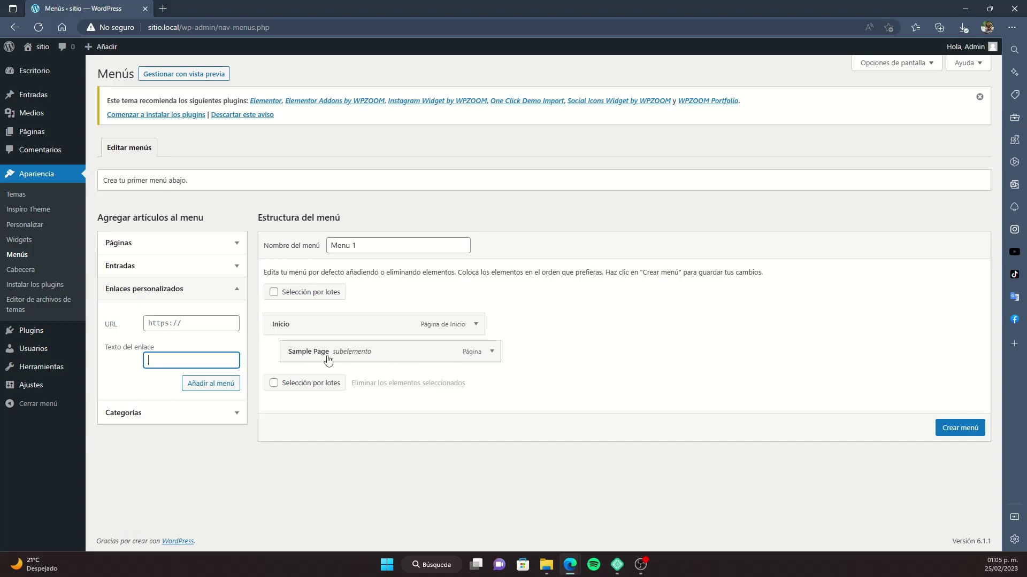
pyautogui.moveTo(352, 358); pyautogui.dragTo(328, 361)
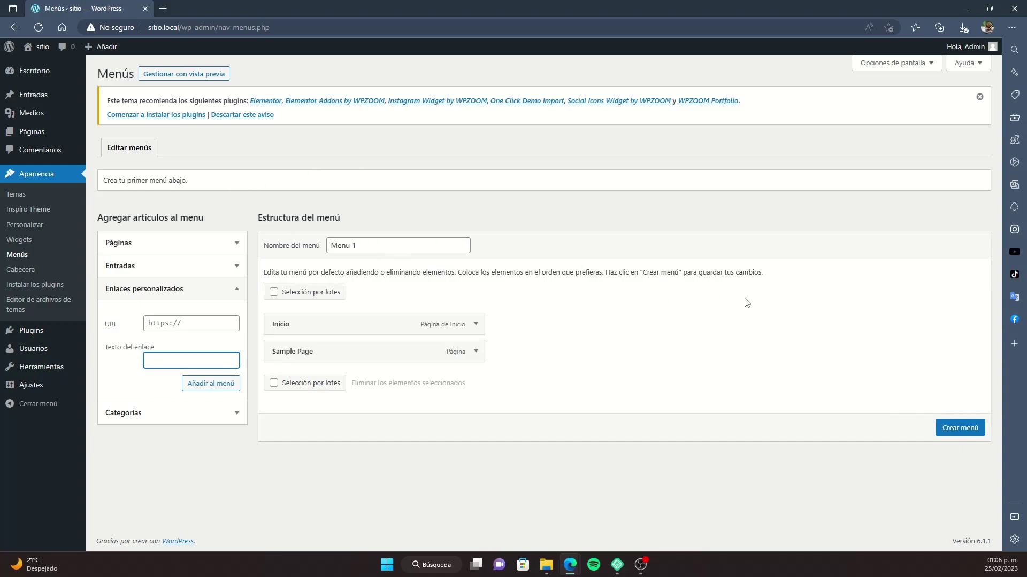
# Step: Create the menu containing Inicio and Sample Page, and save it under the name Menu
pyautogui.click(959, 428)
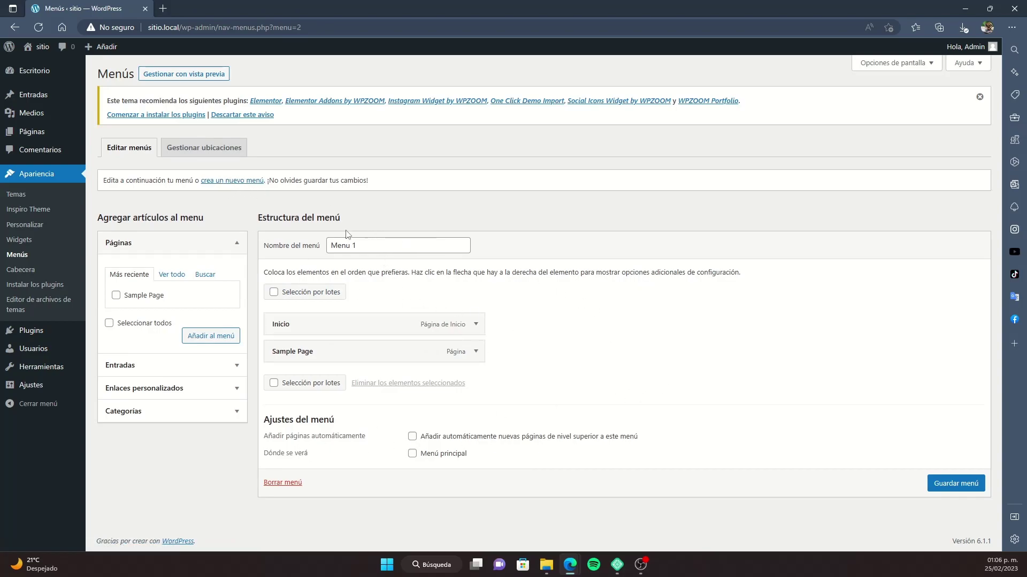
pyautogui.moveTo(395, 246); pyautogui.dragTo(315, 255)
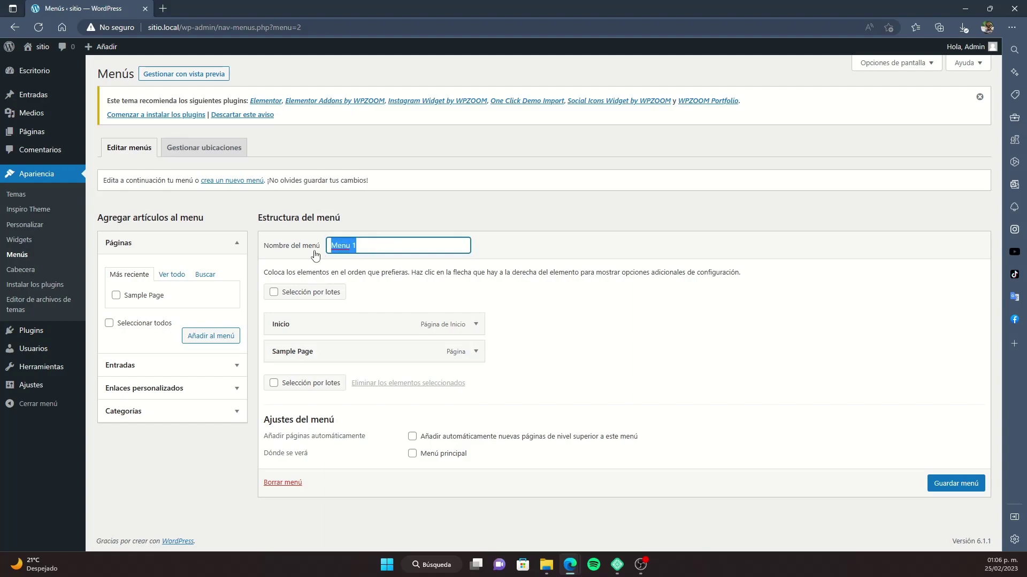
pyautogui.write('Me')
pyautogui.press('Escape')
pyautogui.click(956, 486)
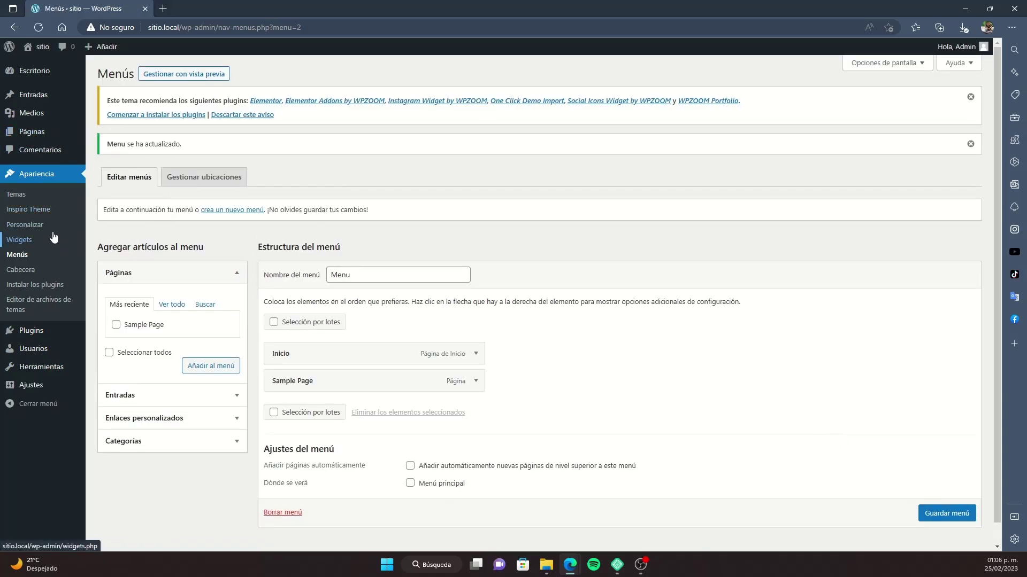
# Step: Visit the site, open its customizer, and check the contents of the side menu in the preview
pyautogui.click(44, 65)
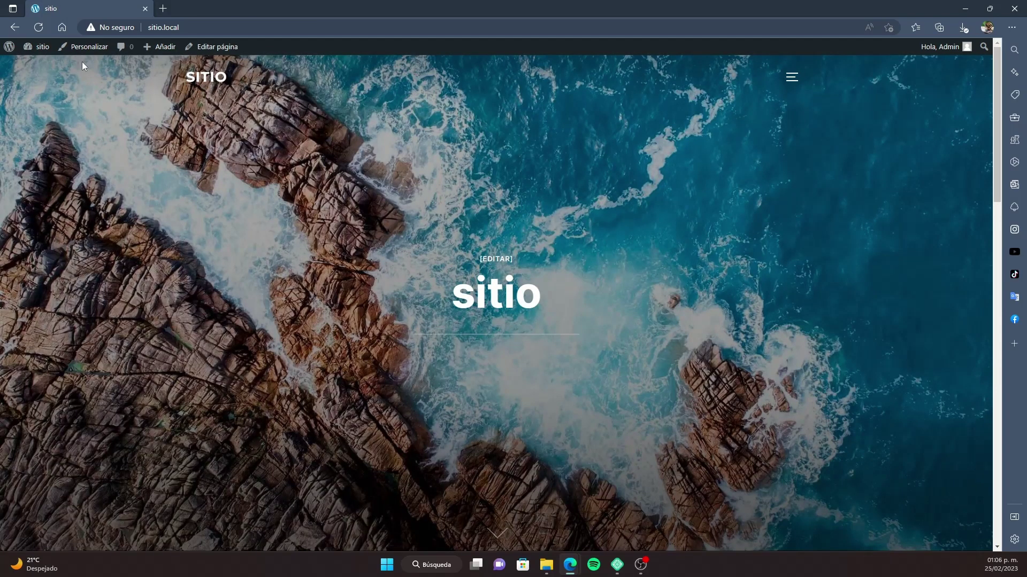
pyautogui.click(87, 47)
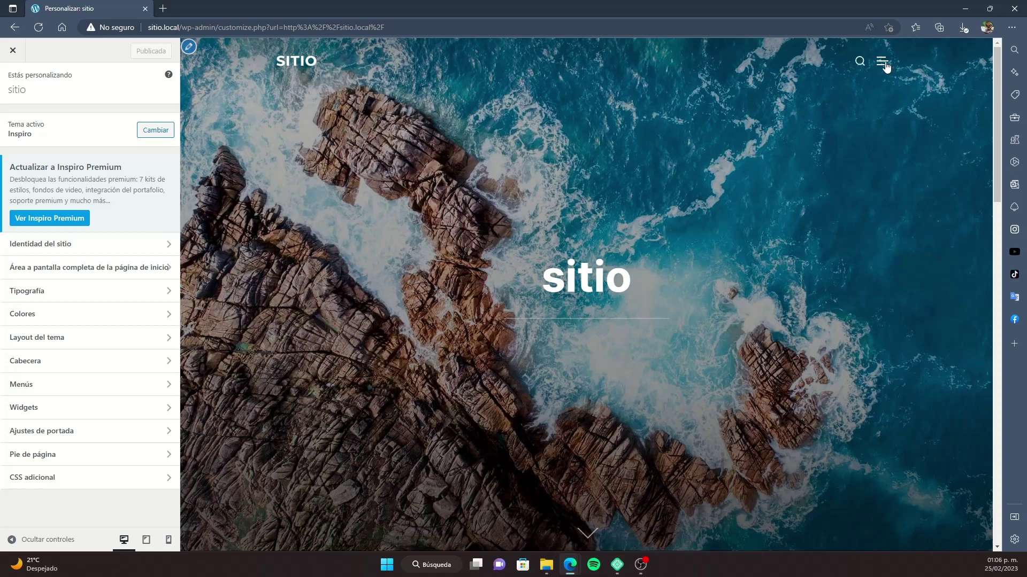
pyautogui.click(885, 65)
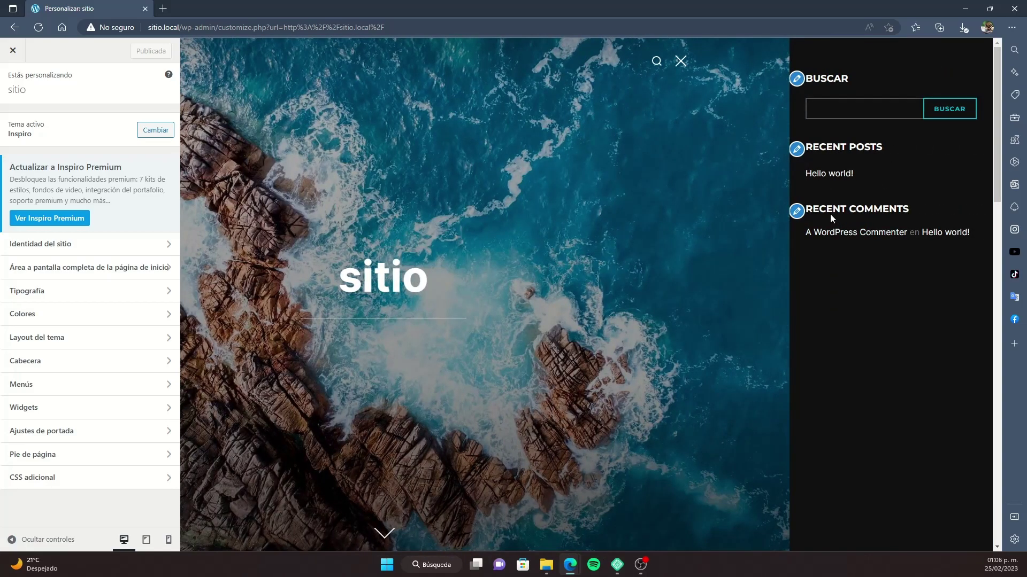
pyautogui.click(680, 61)
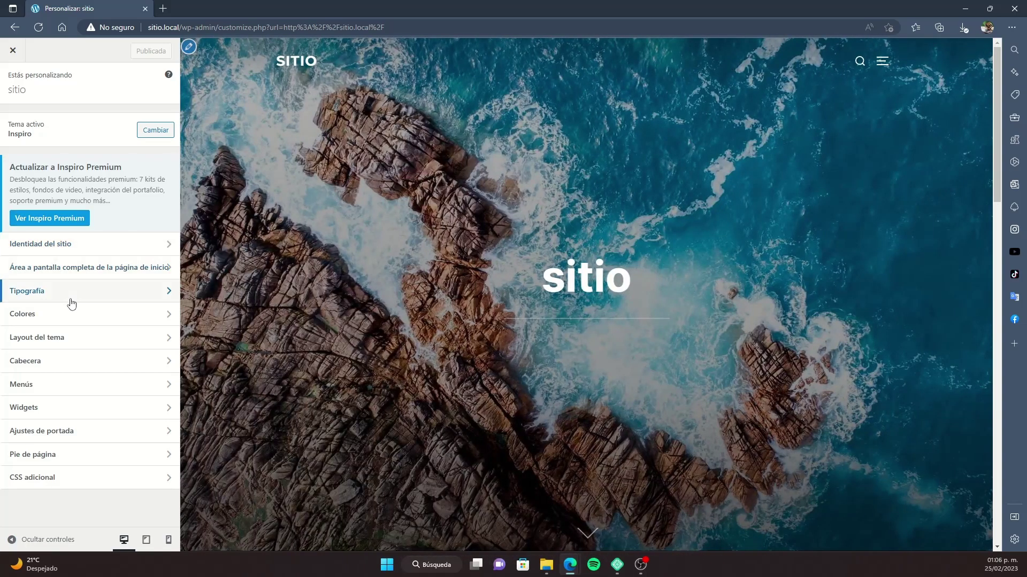
# Step: In the customizer's menu settings, add a custom link with URL # and text Pagina to Menu, and publish the change
pyautogui.click(80, 390)
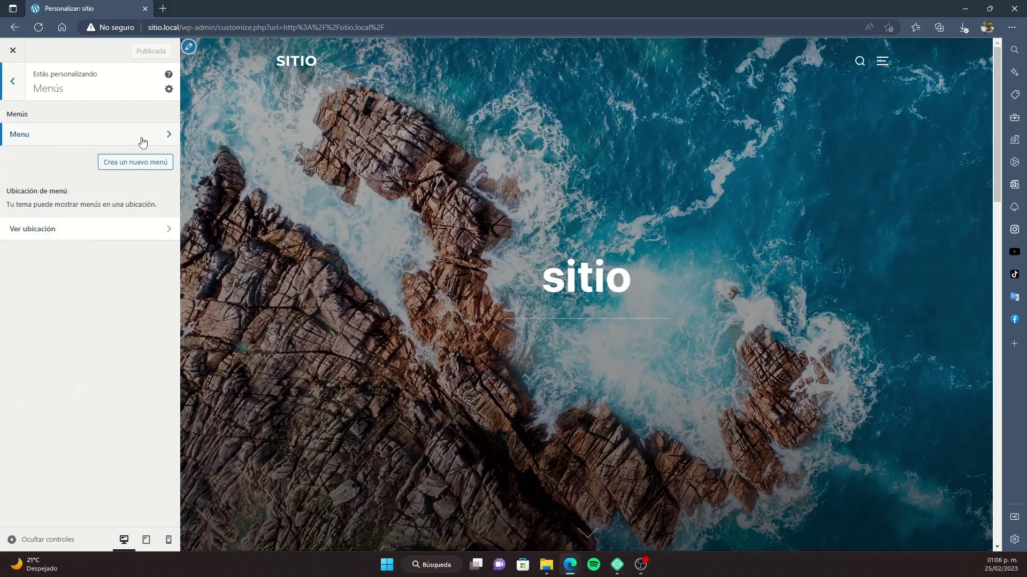
pyautogui.click(161, 138)
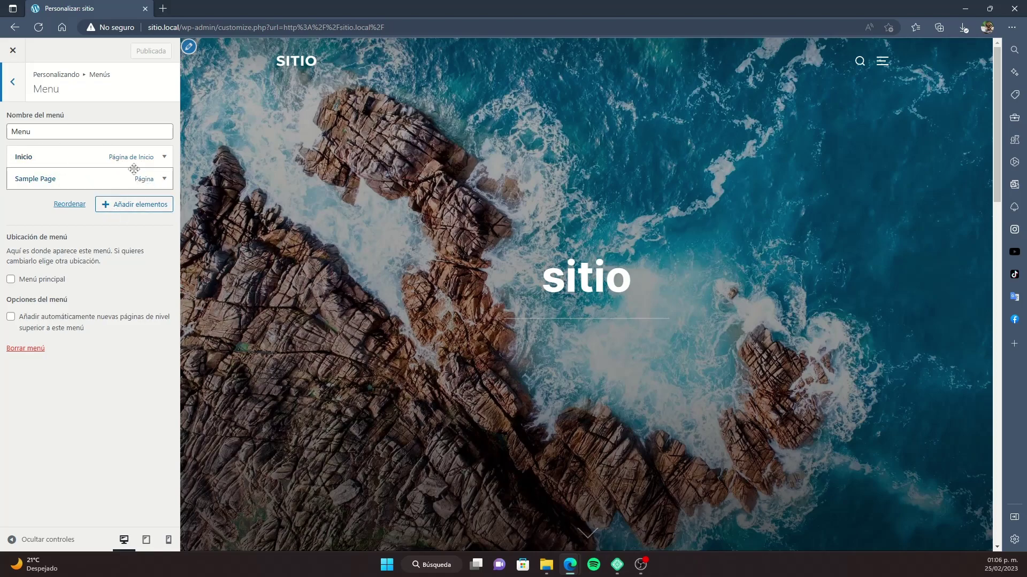
pyautogui.click(111, 207)
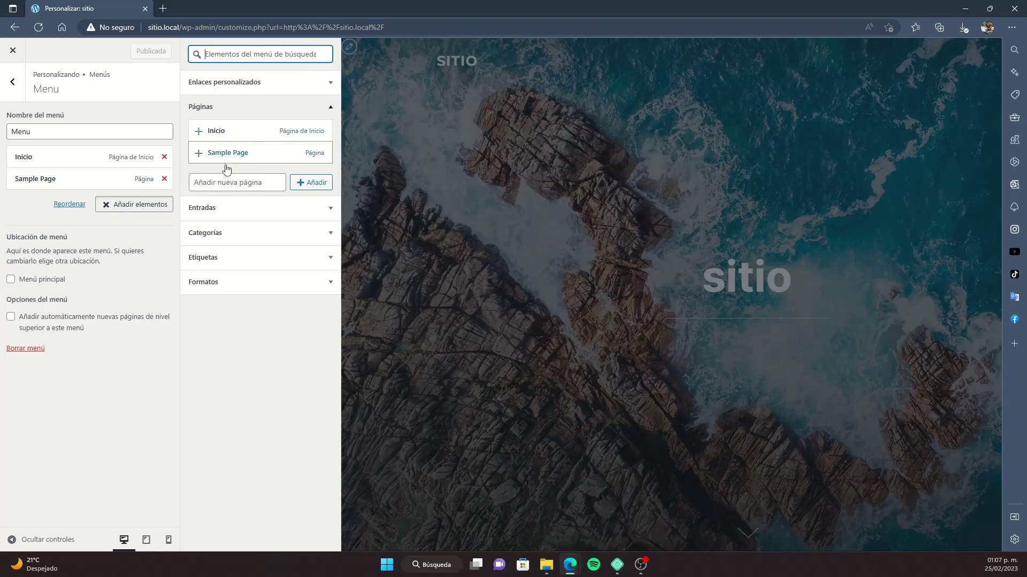
pyautogui.click(266, 83)
pyautogui.click(275, 104)
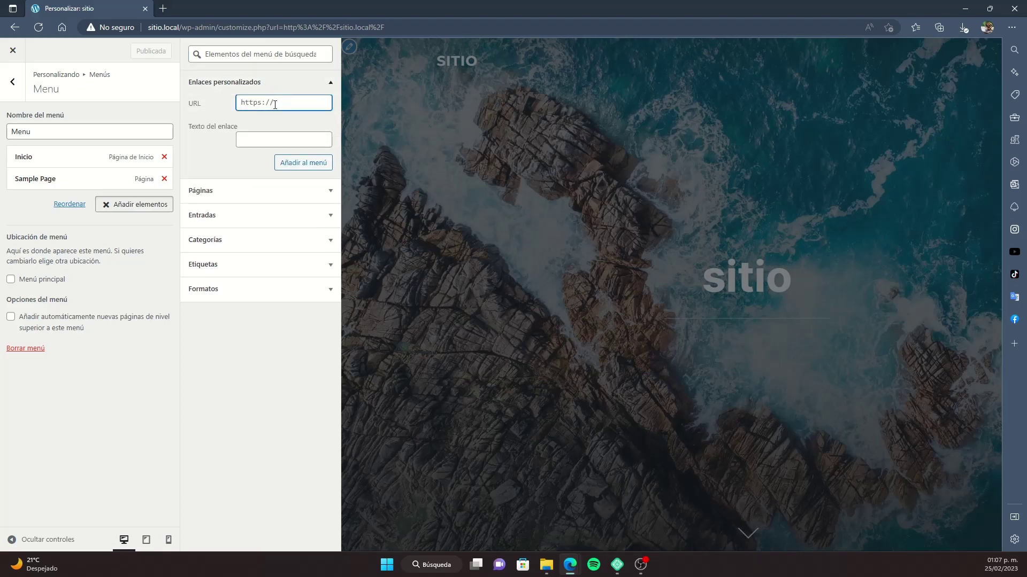
pyautogui.write('#')
pyautogui.click(277, 138)
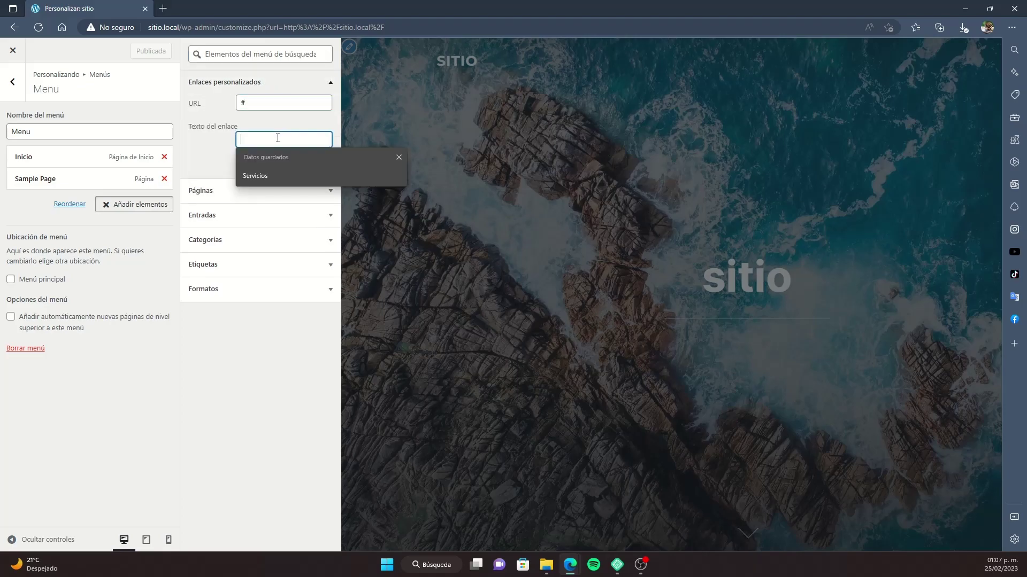
pyautogui.write('Pagina')
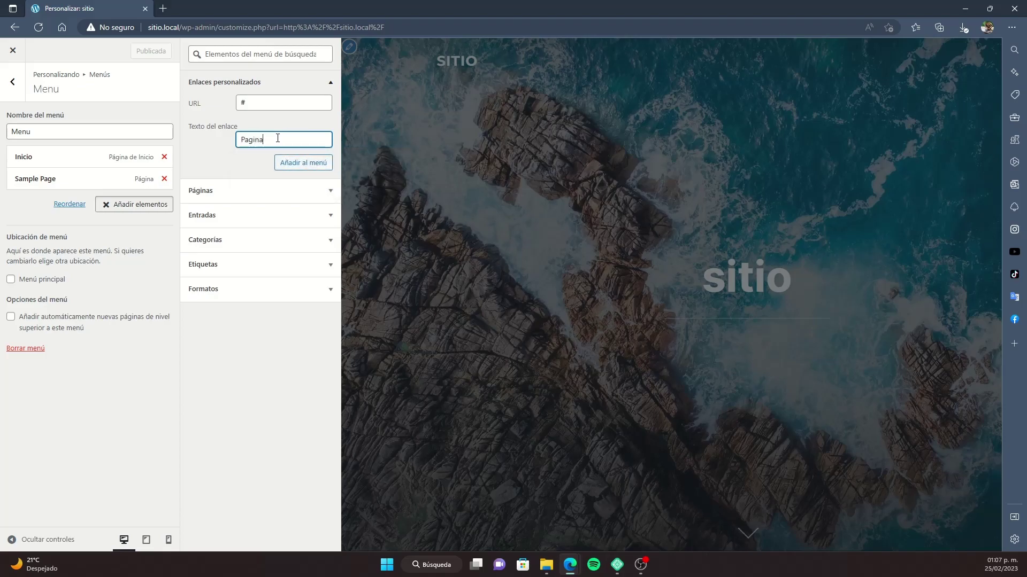
pyautogui.click(299, 162)
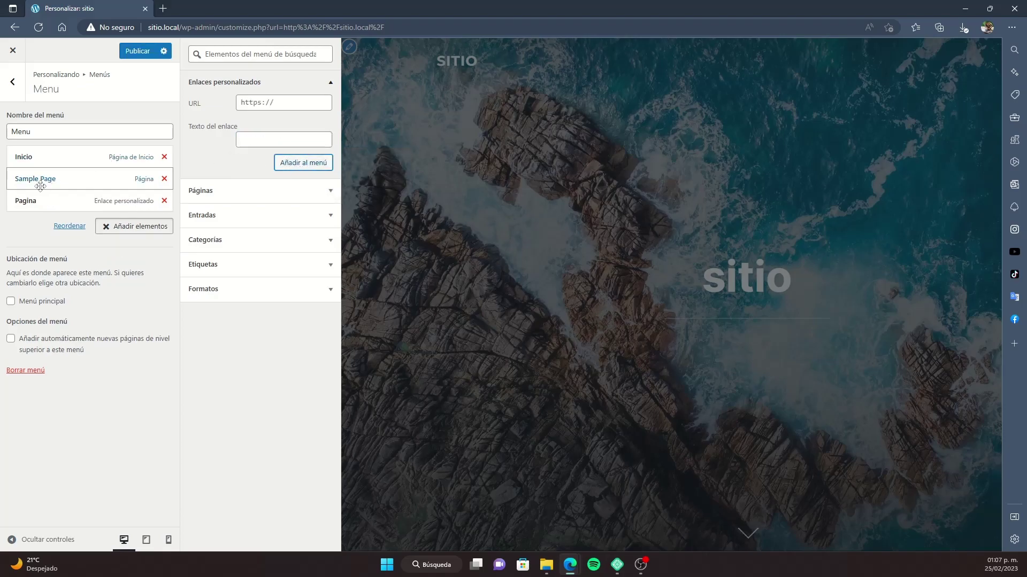
pyautogui.click(134, 51)
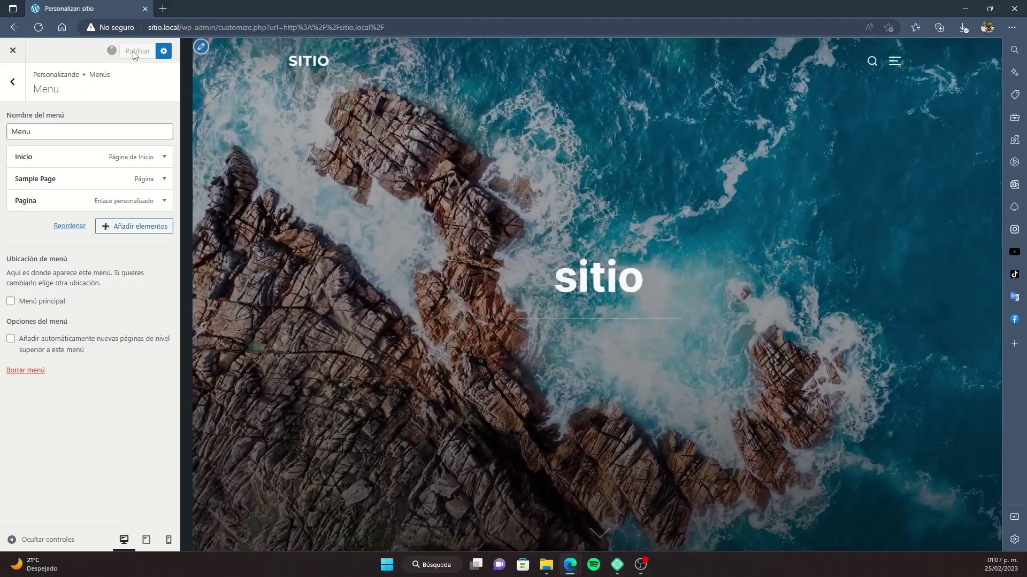
# Step: Check the preview's side panel and the whole home page down to the footer for the published menu items
pyautogui.click(879, 62)
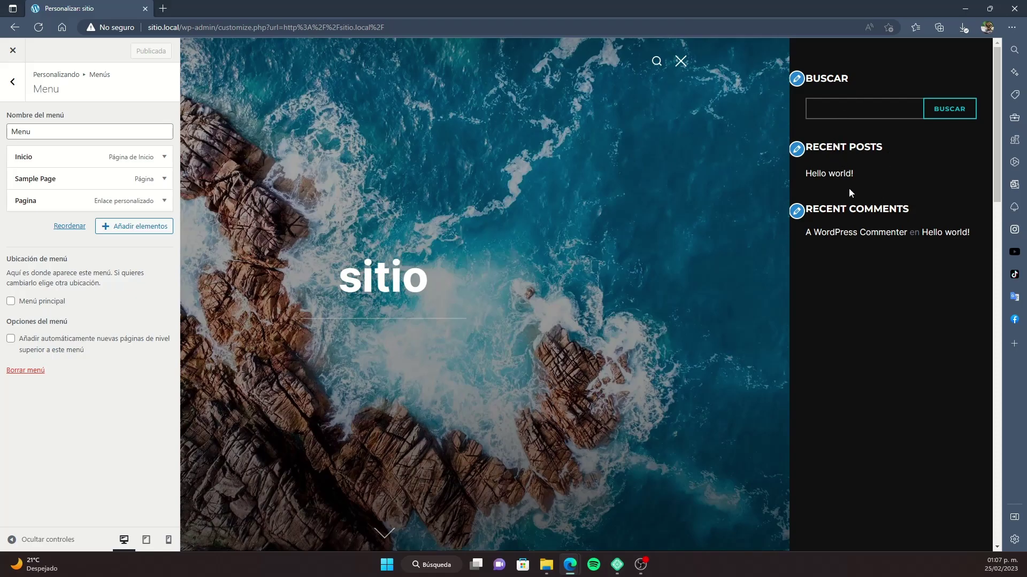
pyautogui.scroll(-10, 510, 452)
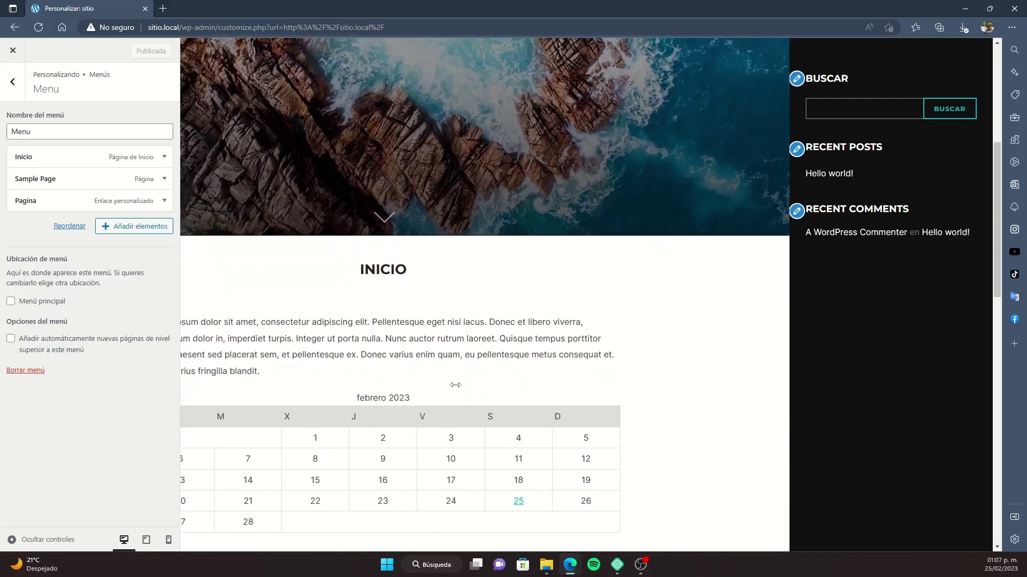
pyautogui.scroll(10, 711, 218)
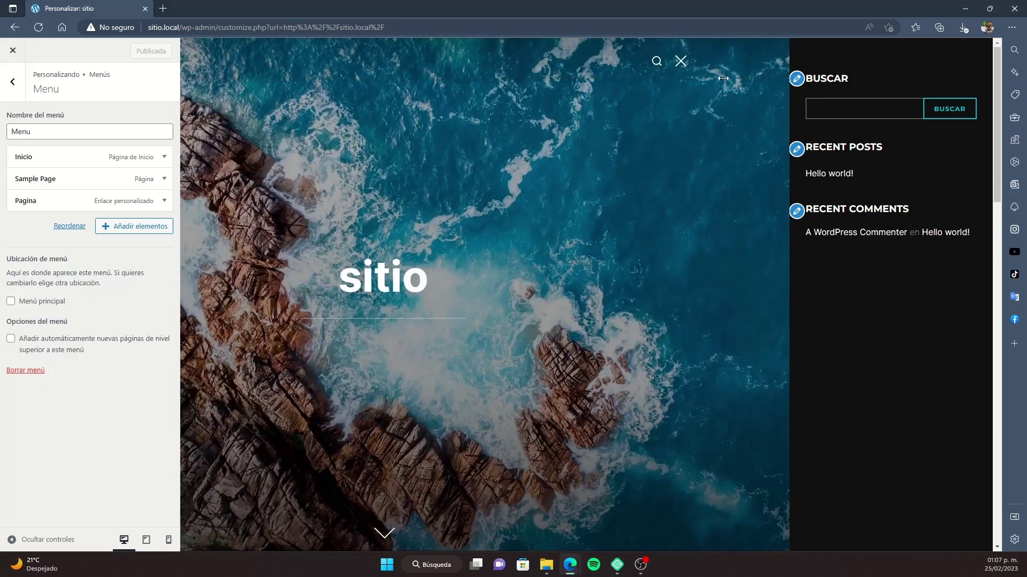
pyautogui.click(682, 60)
pyautogui.scroll(-15, 626, 249)
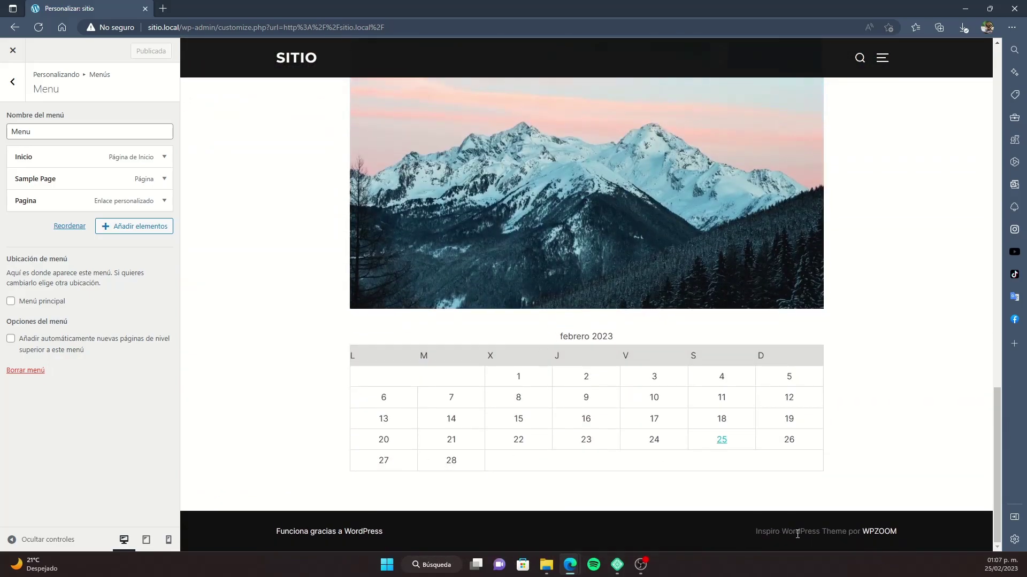
# Step: Assign Menu to the Menú principal location and check the page header and side panel in the preview
pyautogui.click(11, 302)
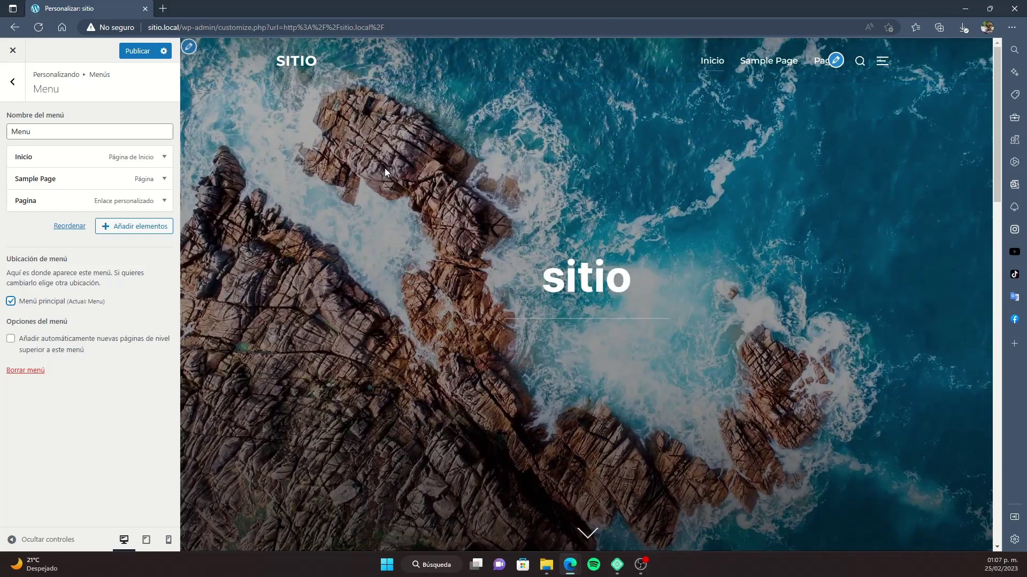
pyautogui.scroll(-5, 648, 136)
pyautogui.click(881, 61)
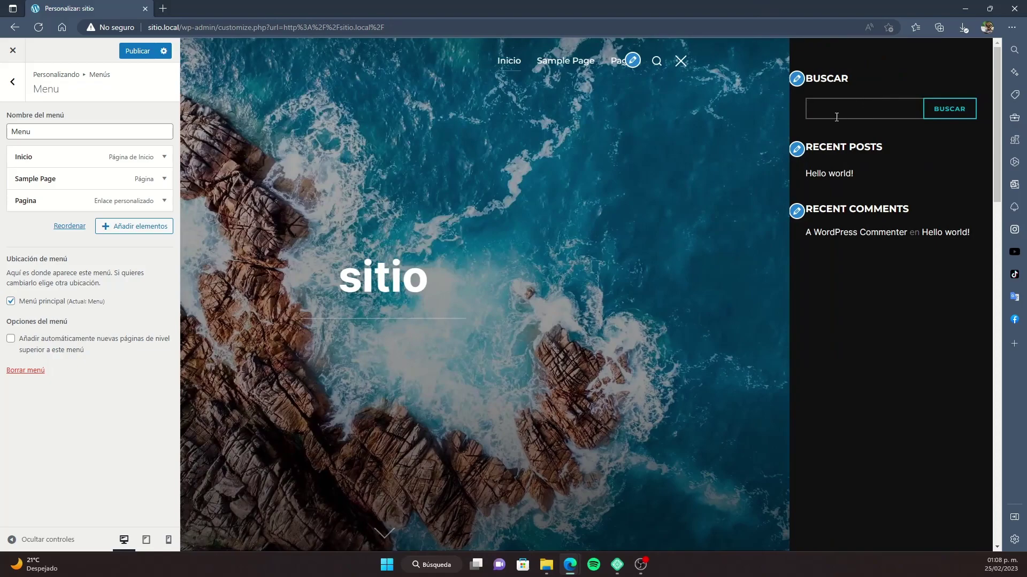
pyautogui.click(680, 62)
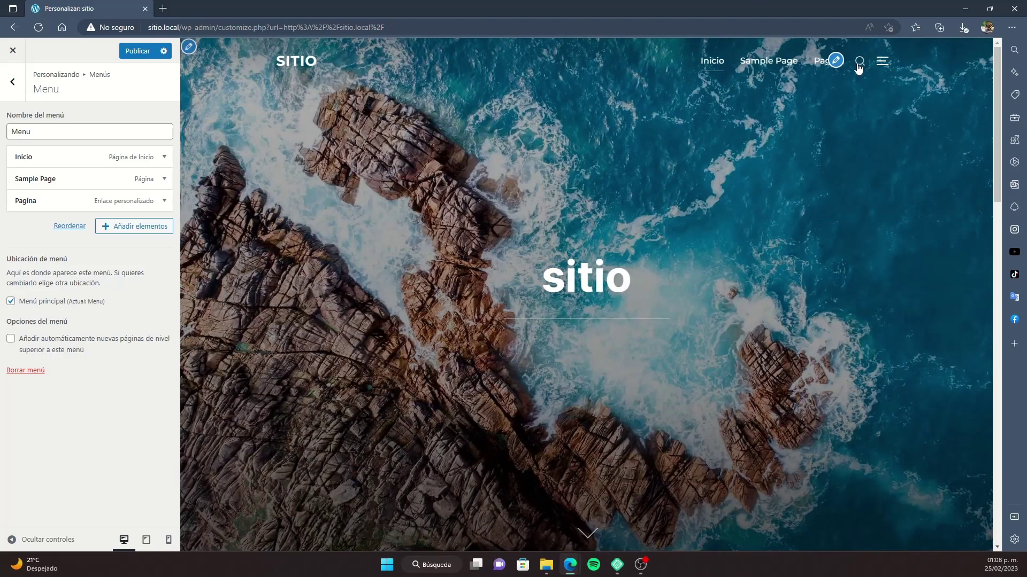